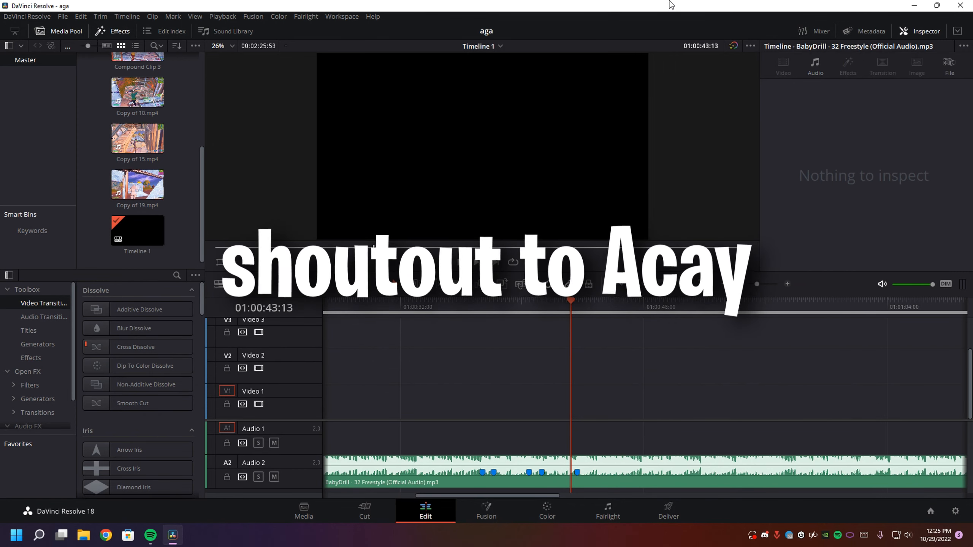
- Check the timeline resolution and frame rate in the project's master settings, and close the settings without changing anything
left_click(956, 512)
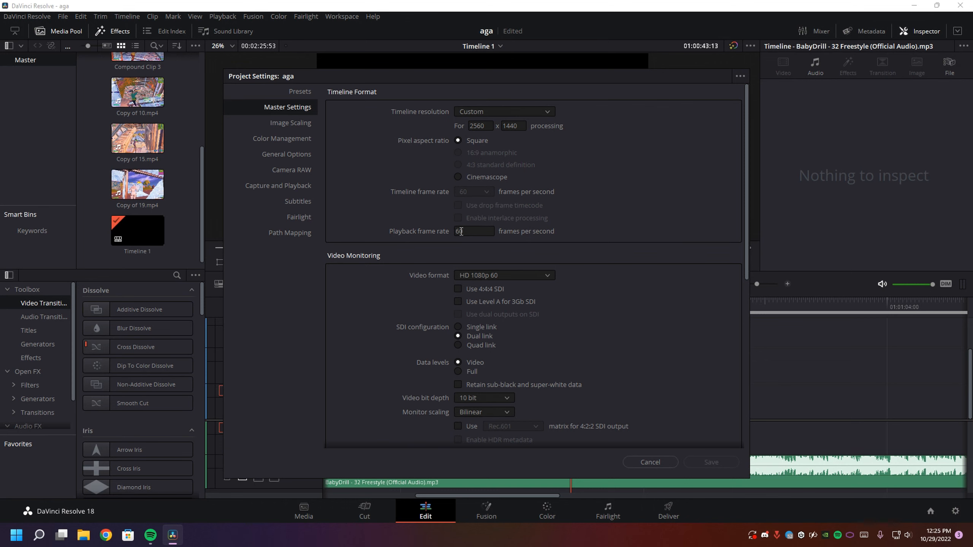
scroll(480, 328, "down", 8)
left_click(670, 462)
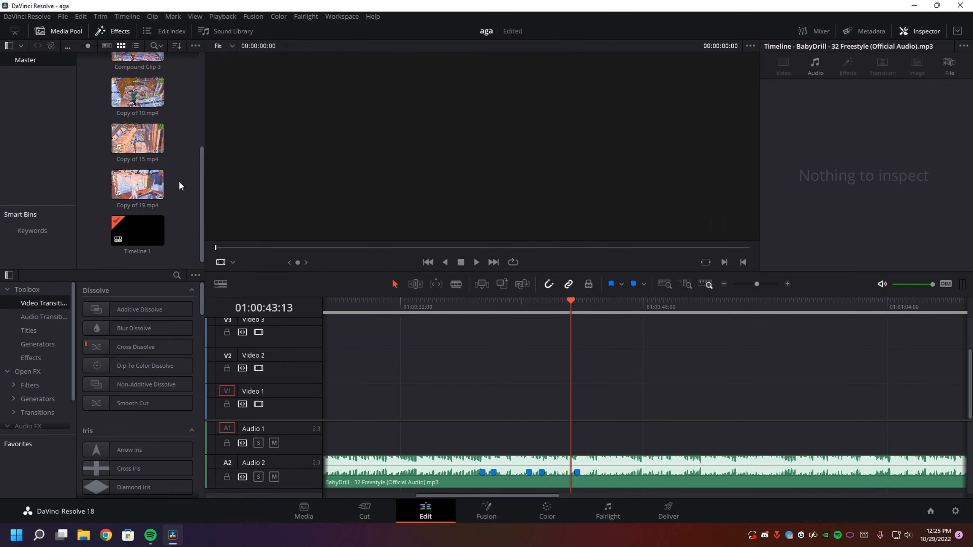
- Review the gameplay clips Copy of 15.mp4 and Copy of 19.mp4 and step back through the song's first markers
left_click_drag(179, 181, 156, 150)
left_click(414, 363)
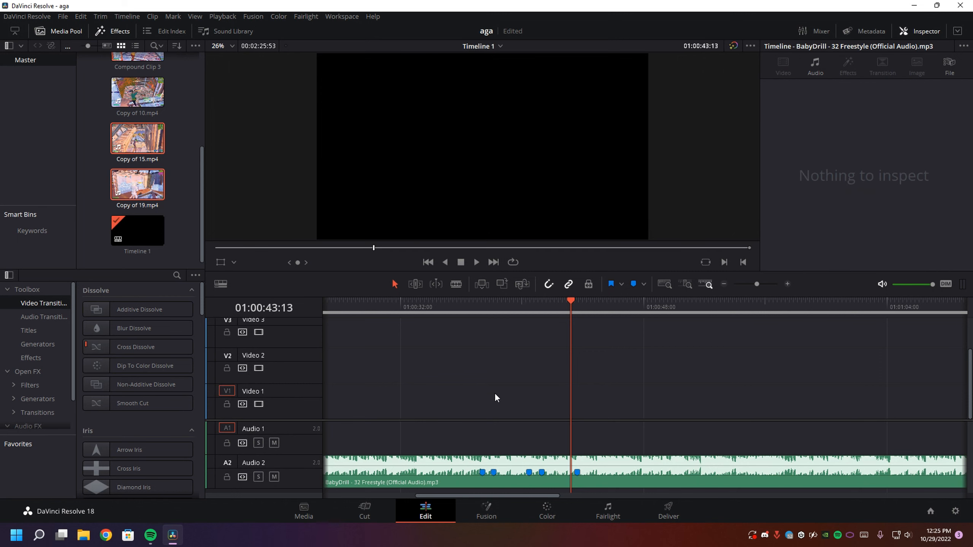
left_click(519, 307)
key("shift+Up")
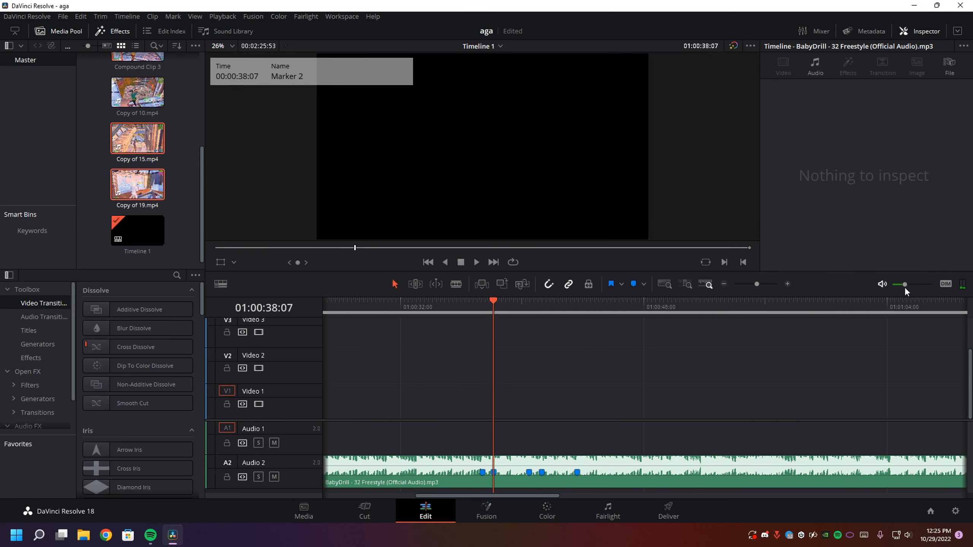
key("shift+Up")
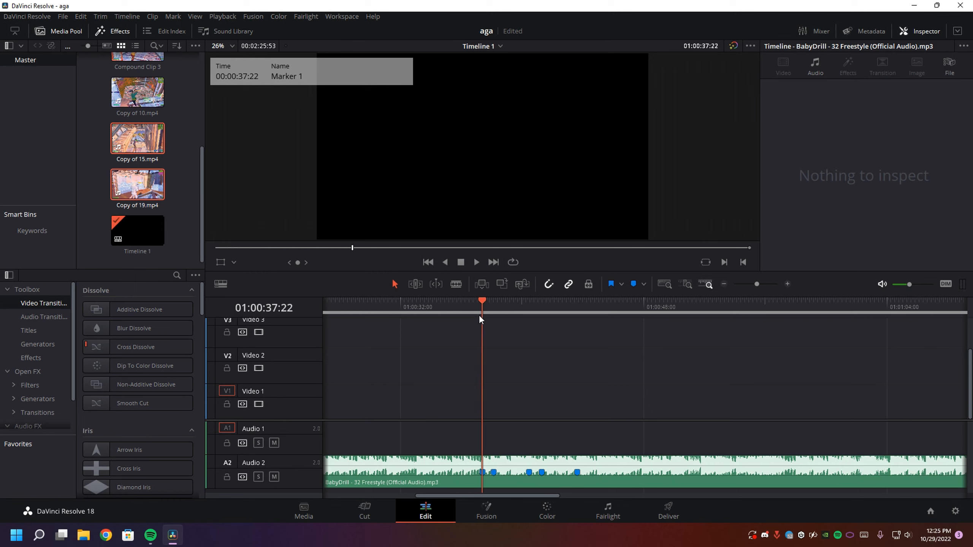
left_click(456, 306)
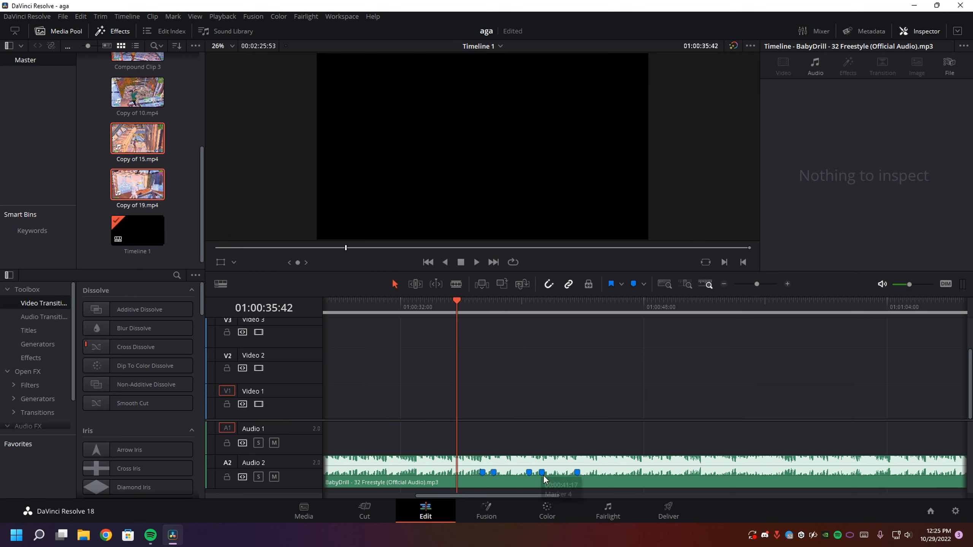
left_click(521, 478)
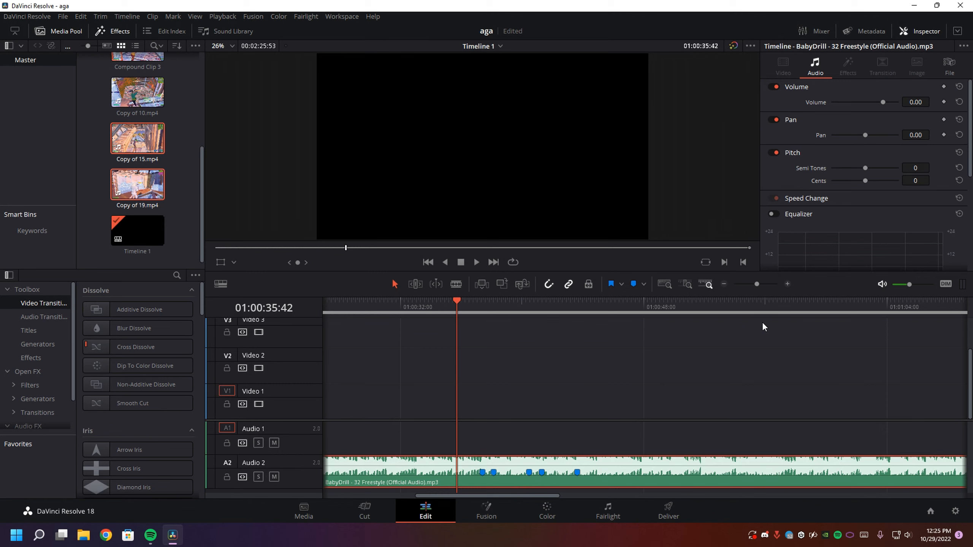
- Examine the song's markers at closer zoom and play the song across all five of them
left_click(786, 284)
key("shift+Down")
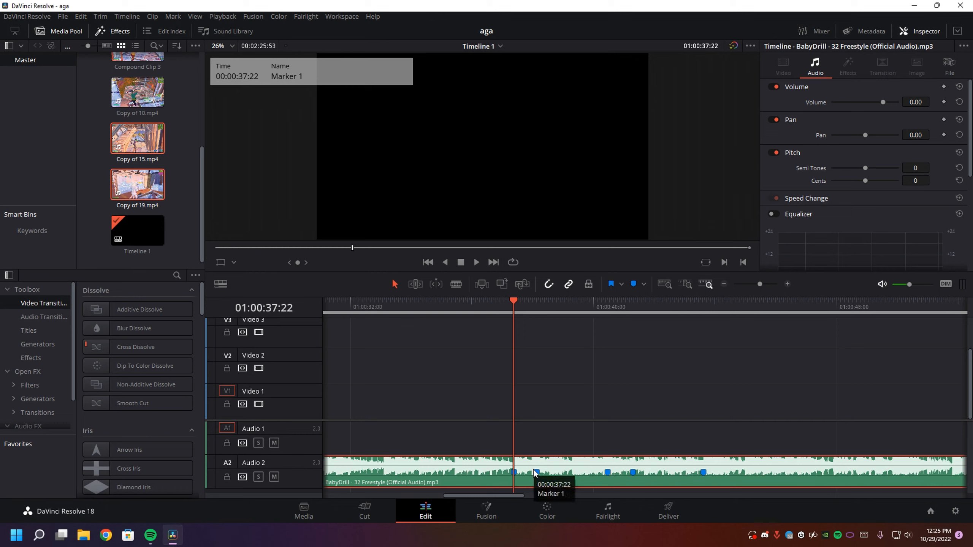
key("shift+Down")
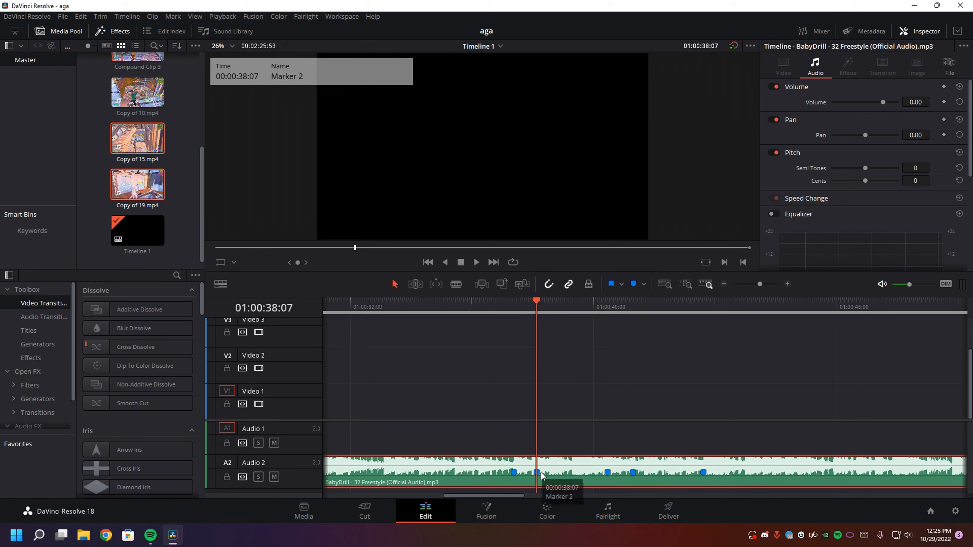
left_click(497, 311)
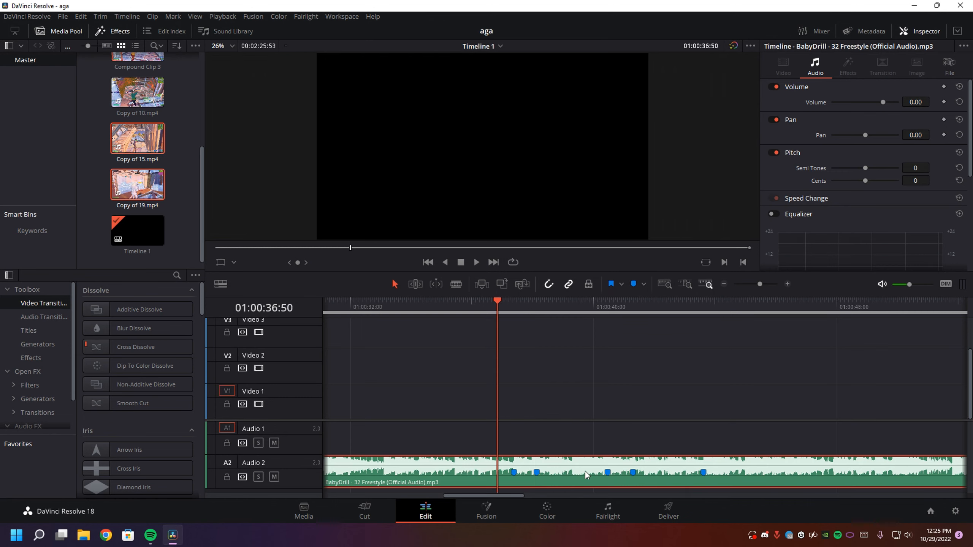
scroll(585, 471, "right", 3)
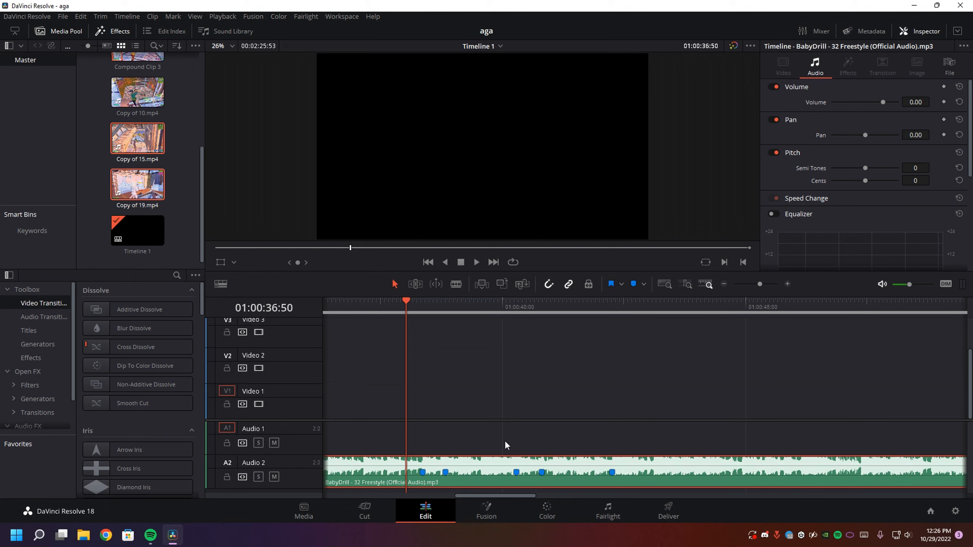
key("space")
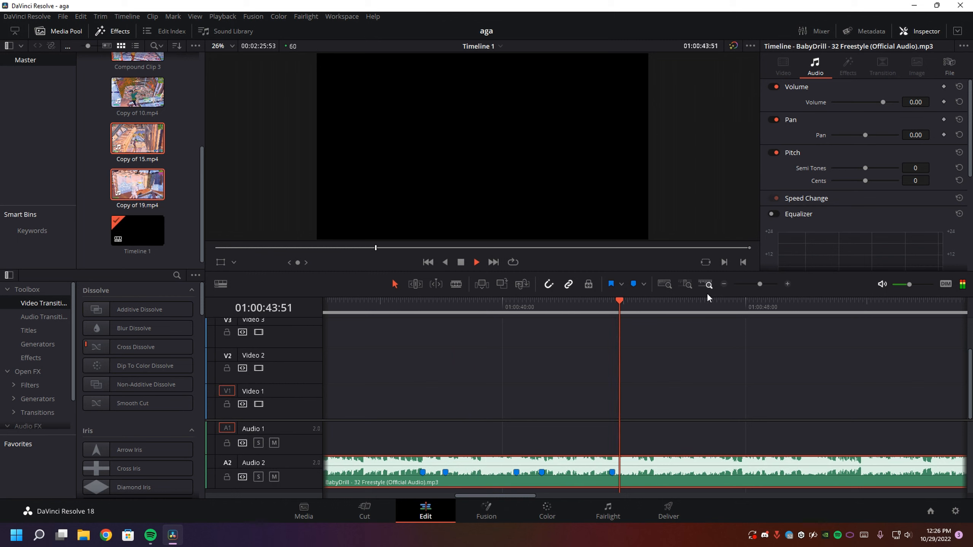
key("space")
- Add Copy of 19.mp4 to Video 1 above the song and slide it earlier so that it overlaps the song's markers
left_click(399, 308)
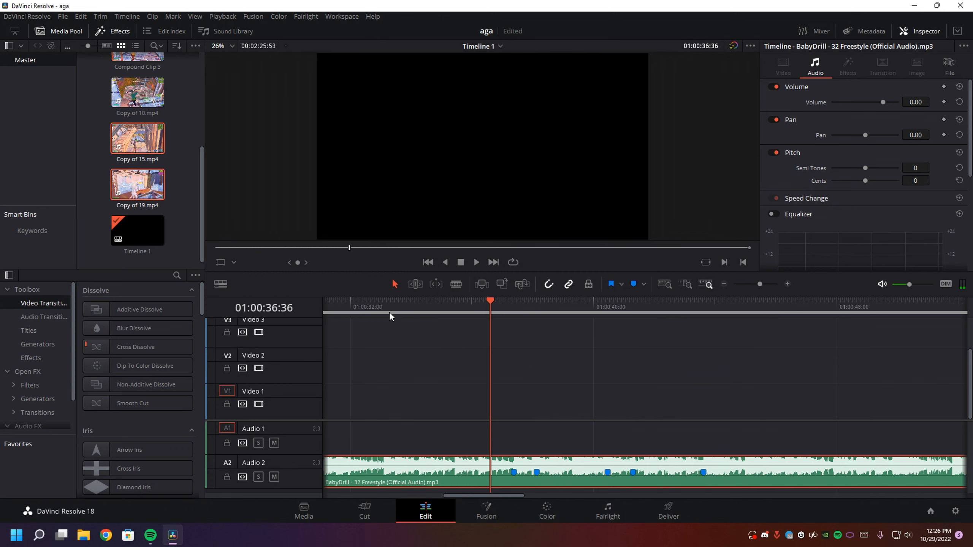
left_click(186, 199)
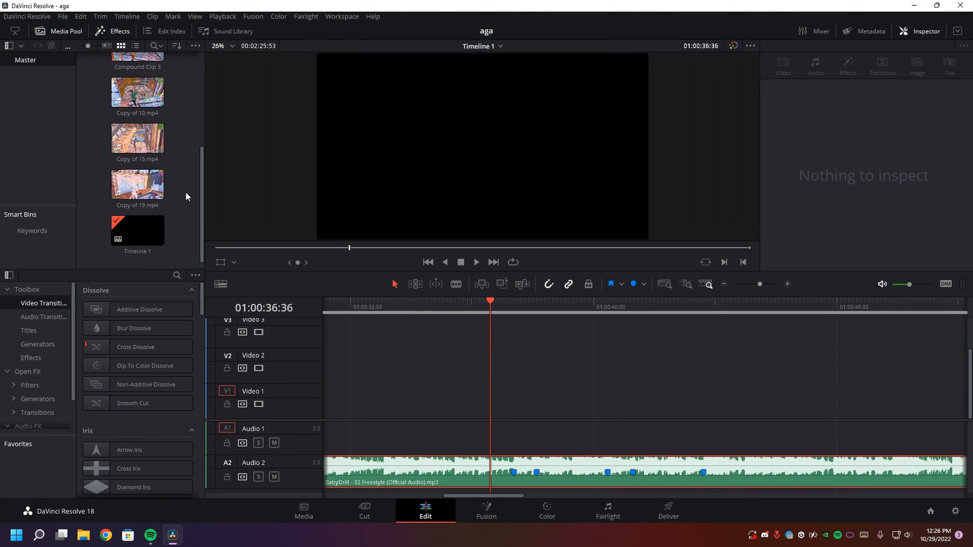
mouse_move(137, 184)
left_mouse_down()
mouse_move(483, 396)
mouse_move(487, 423)
left_mouse_up()
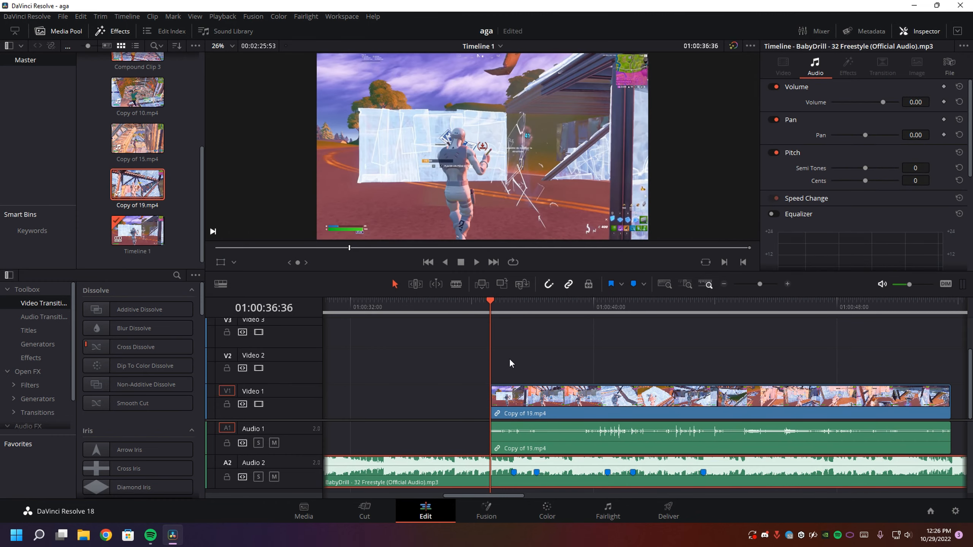
left_click(522, 311)
left_click_drag(592, 401, 478, 401)
mouse_move(762, 401)
left_mouse_down()
mouse_move(561, 402)
mouse_move(694, 401)
left_mouse_up()
- Add a marker to the Copy of 19.mp4 clip at 01:00:39:20, on the frame where the shot hits the opponent
left_click_drag(546, 301, 579, 306)
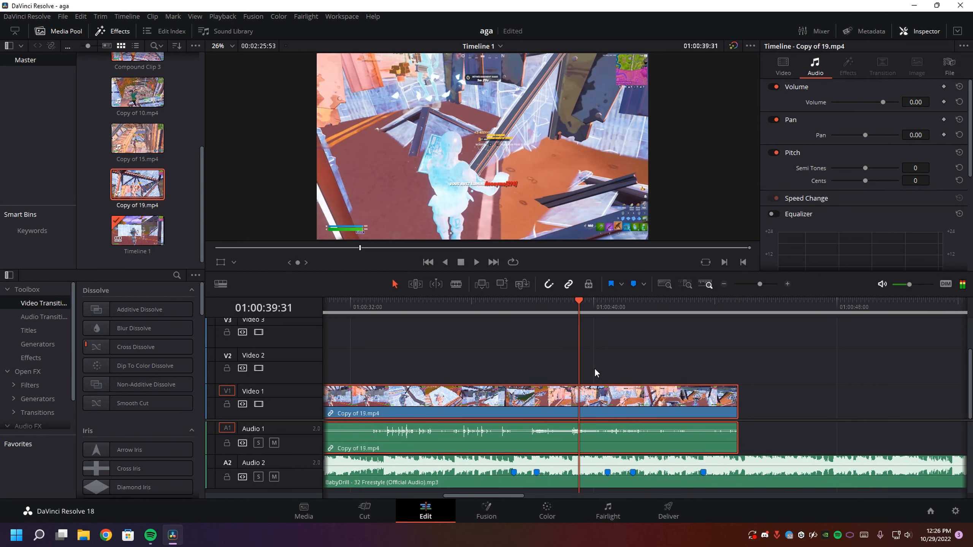
left_click(565, 311)
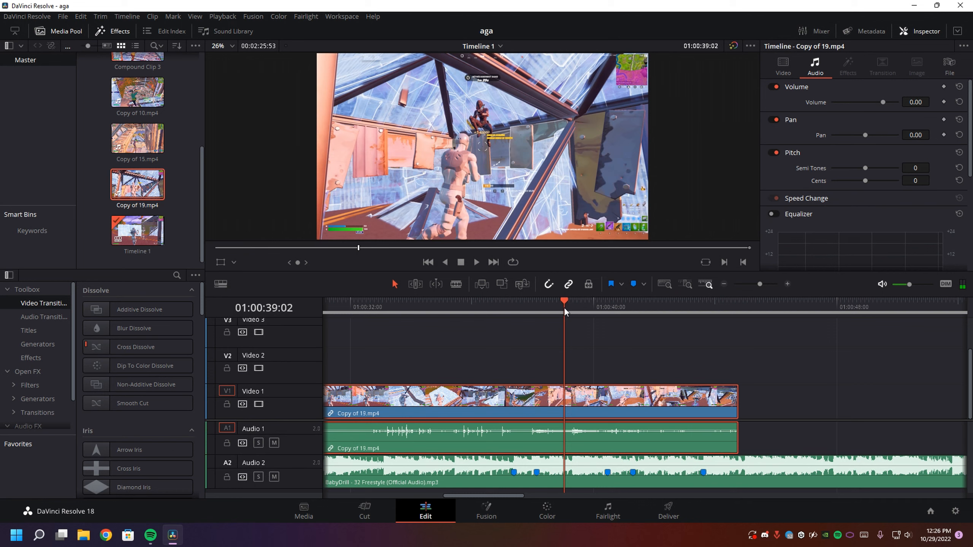
key("Right")
key("Right")
key("Right")
key("Right")
key("Right")
key("Right")
key("Right")
key("Right")
key("Right")
key("Right")
key("Right")
key("Right")
key("Right")
key("Right")
key("Right")
key("Right")
key("Right")
key("Right")
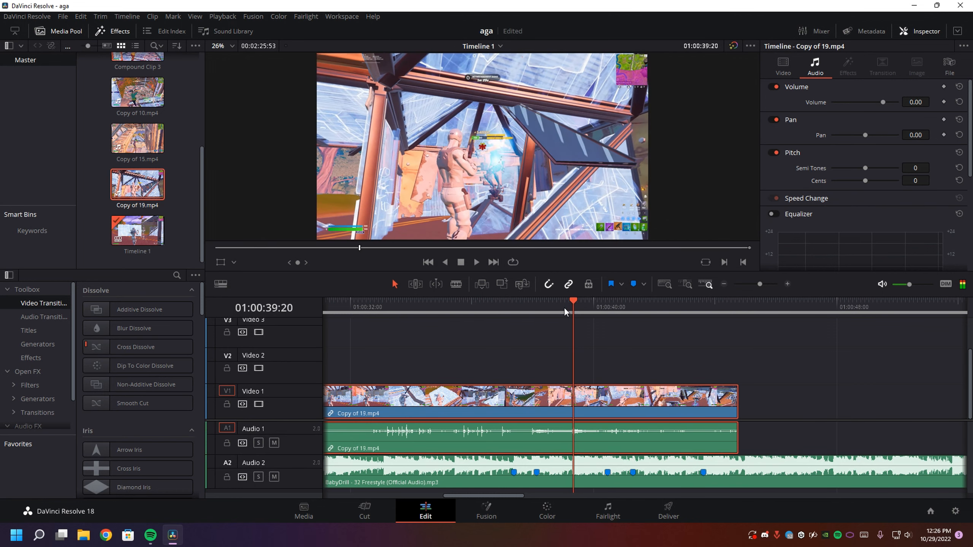
key("Left")
key("Right")
key("m")
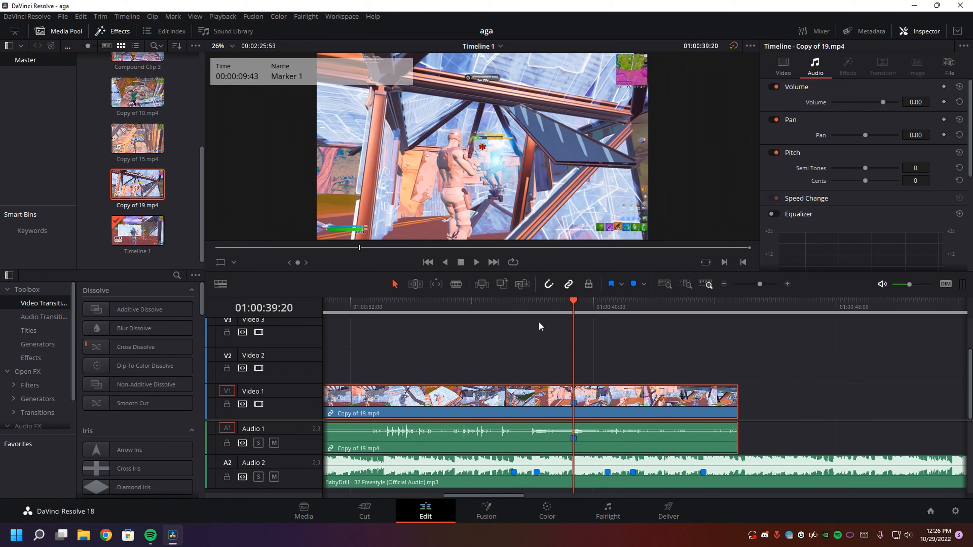
- Shift the Copy of 19.mp4 clip so its marker lines up with the song's Marker 1 at 01:00:37:22
left_click(523, 301)
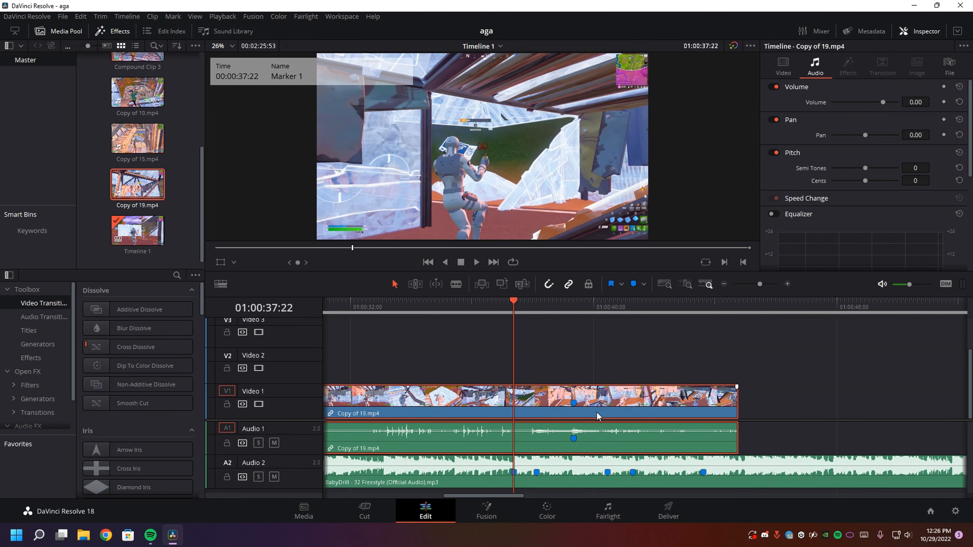
left_click_drag(598, 413, 584, 413)
scroll(580, 449, "left", 3)
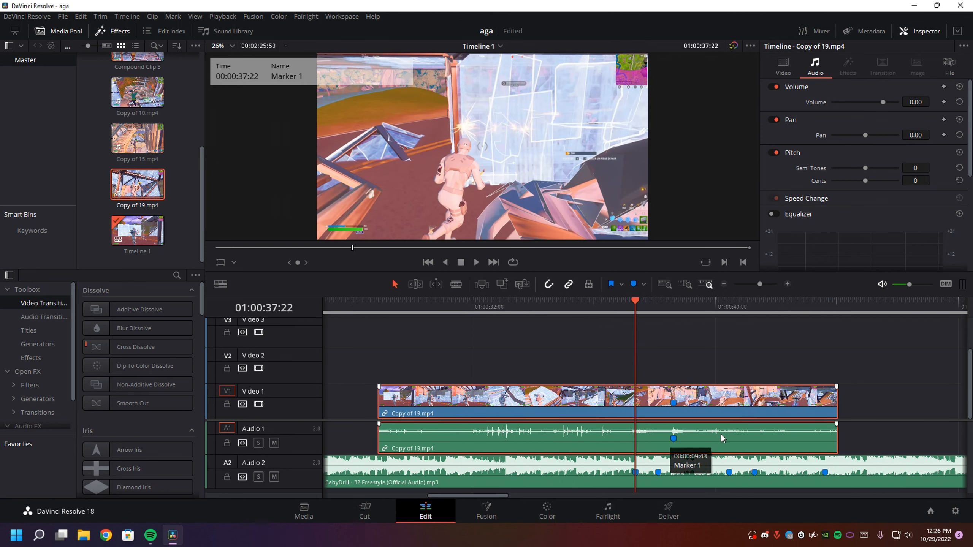
left_click_drag(721, 433, 684, 434)
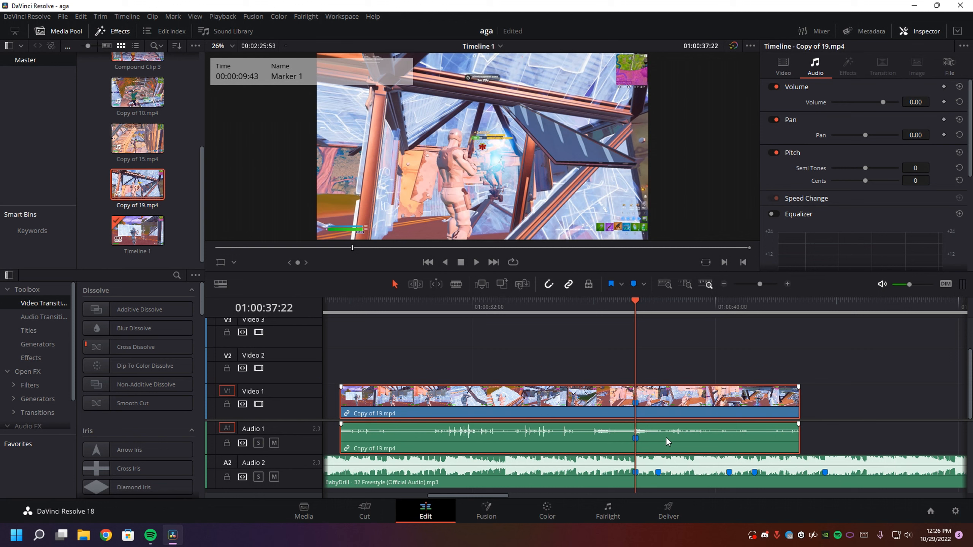
- Play the aligned clip from just before the first song marker to check the sync, and return to 01:00:37:22
left_click(612, 309)
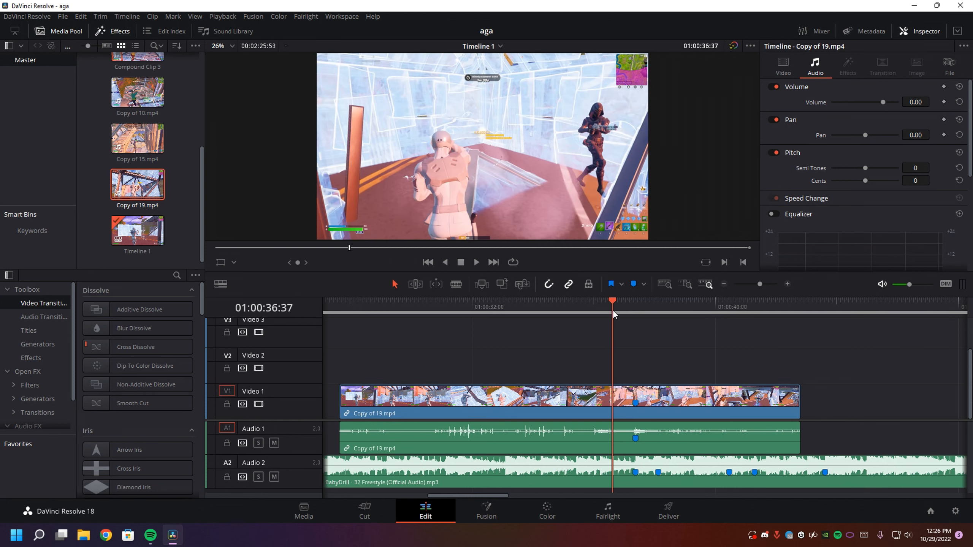
key("space")
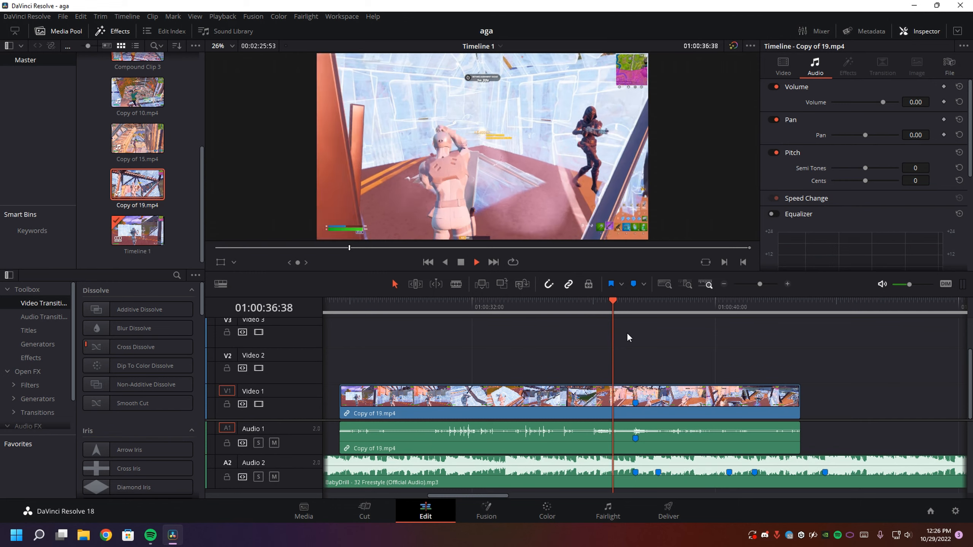
left_click(634, 309)
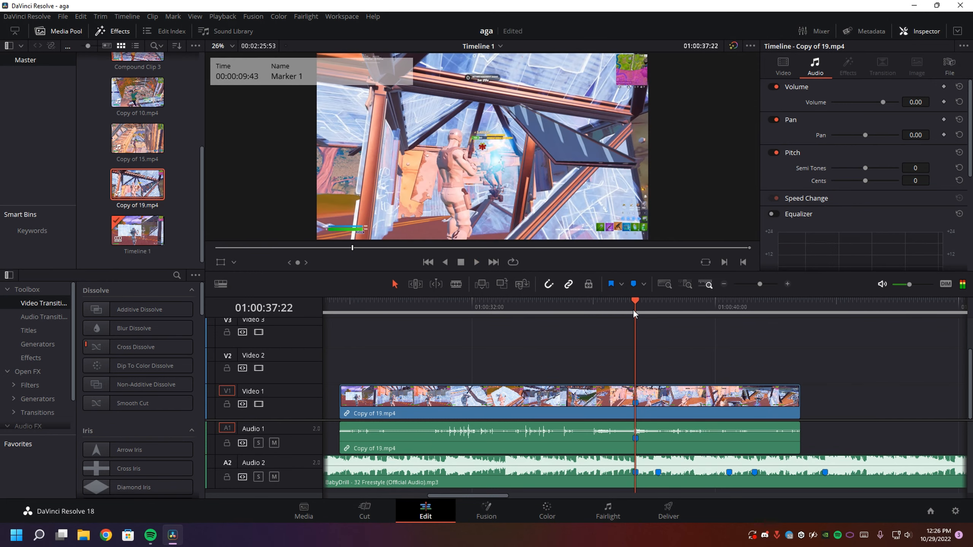
- Unlink the video and audio of the Copy of 19.mp4 clip
right_click(600, 441)
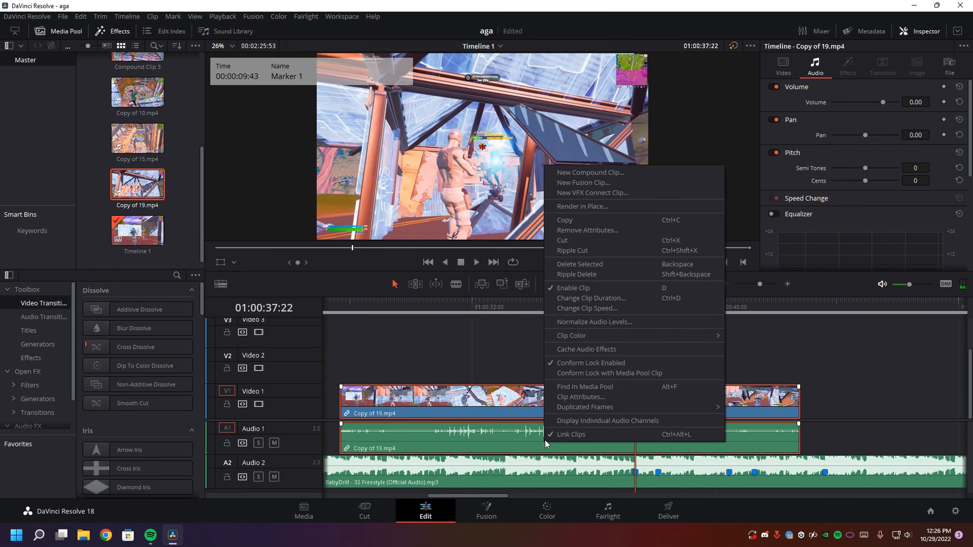
left_click(628, 435)
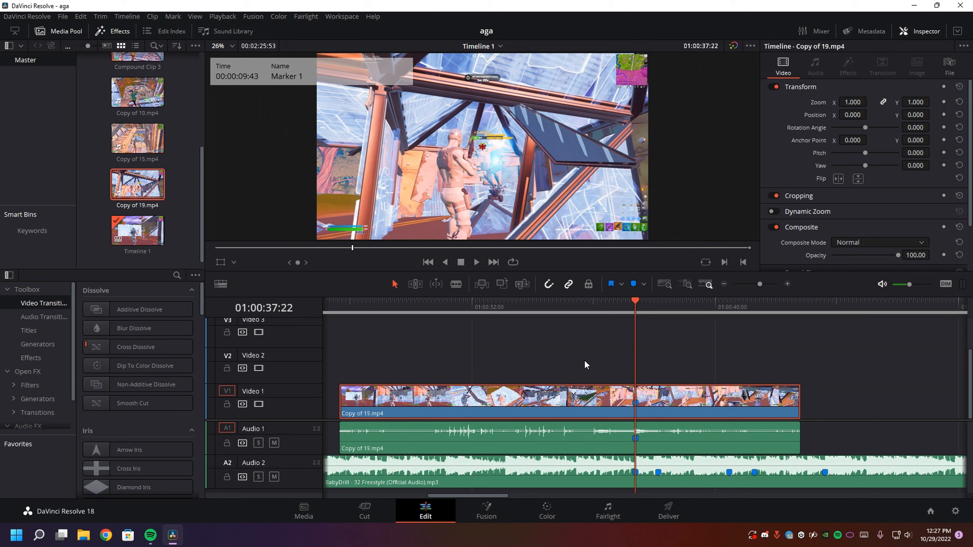
- Split only the video of Copy of 19.mp4 at 01:00:36:59, shortly before the clip's marker, with the Blade tool
key("Left")
key("Left")
key("Left")
key("Left")
key("Left")
key("Left")
key("Left")
key("Left")
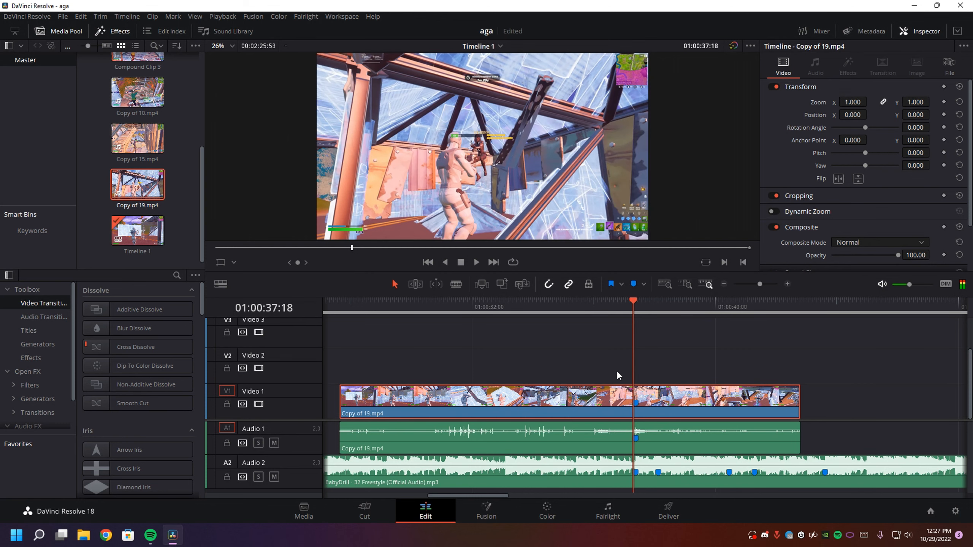
key("Left")
key("Left")
key("Left")
key("Left")
key("Left")
key("Left")
key("Left")
key("Left")
key("Left")
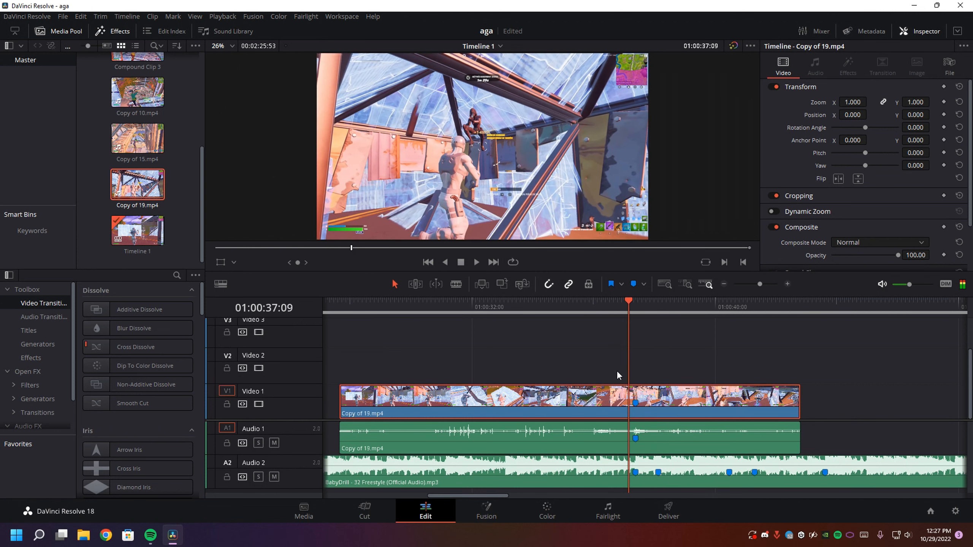
key("Left")
key("Left")
key("Left")
key("Left")
key("Left")
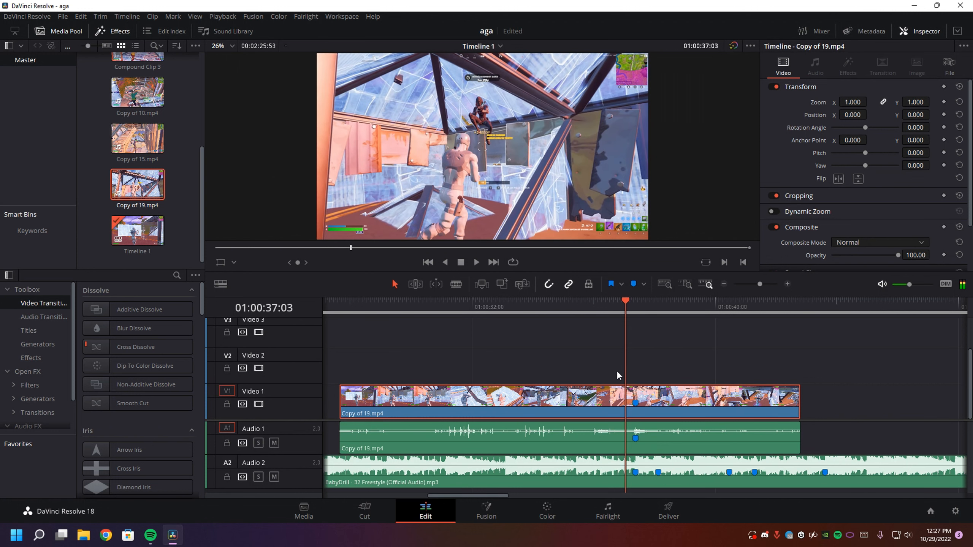
key("Left")
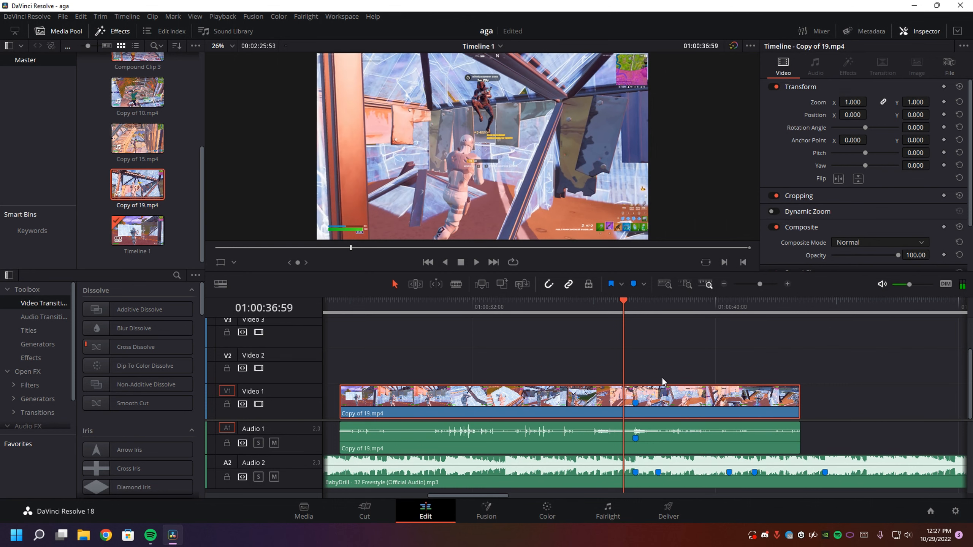
left_click(456, 283)
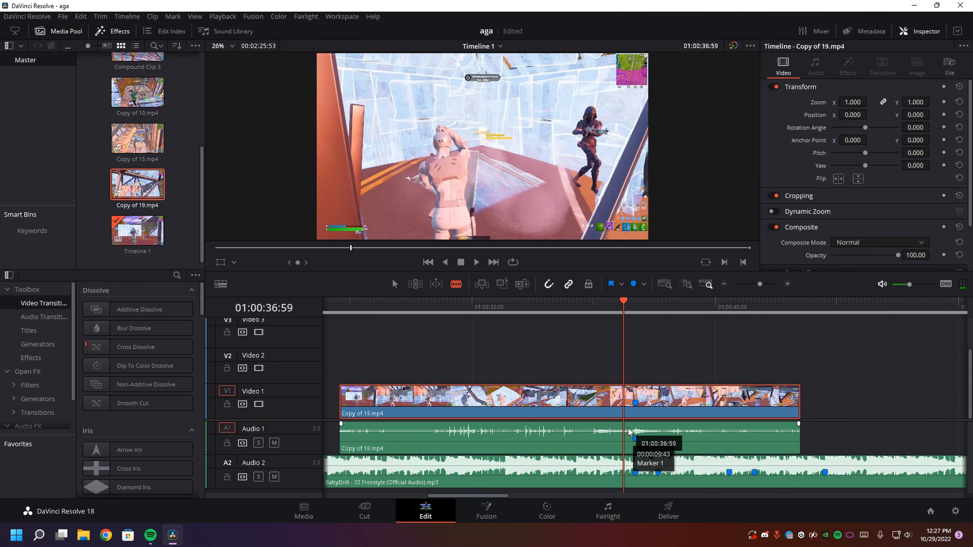
left_click(787, 283)
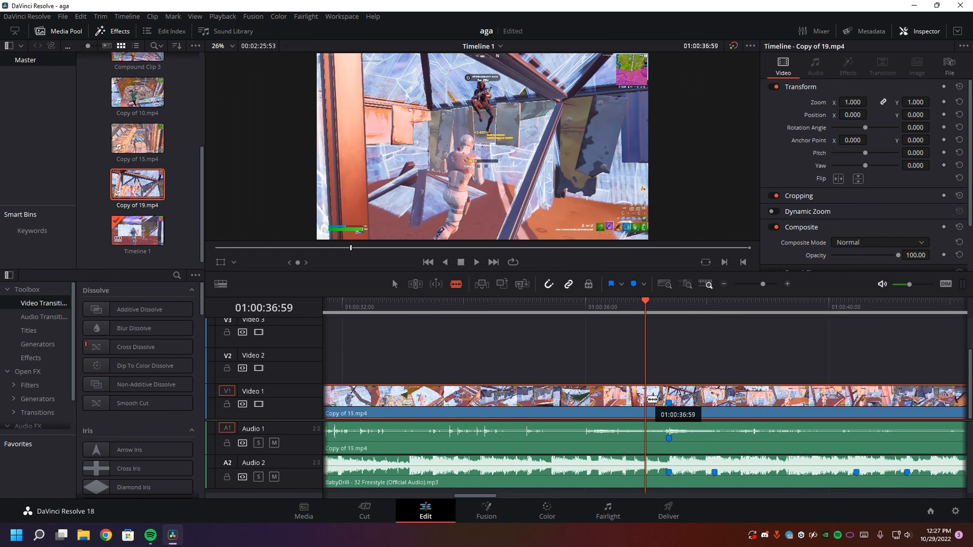
left_click(646, 401)
- Create a new compound clip from the video segment of Copy of 19.mp4 that starts at 01:00:36:59
left_click(720, 426)
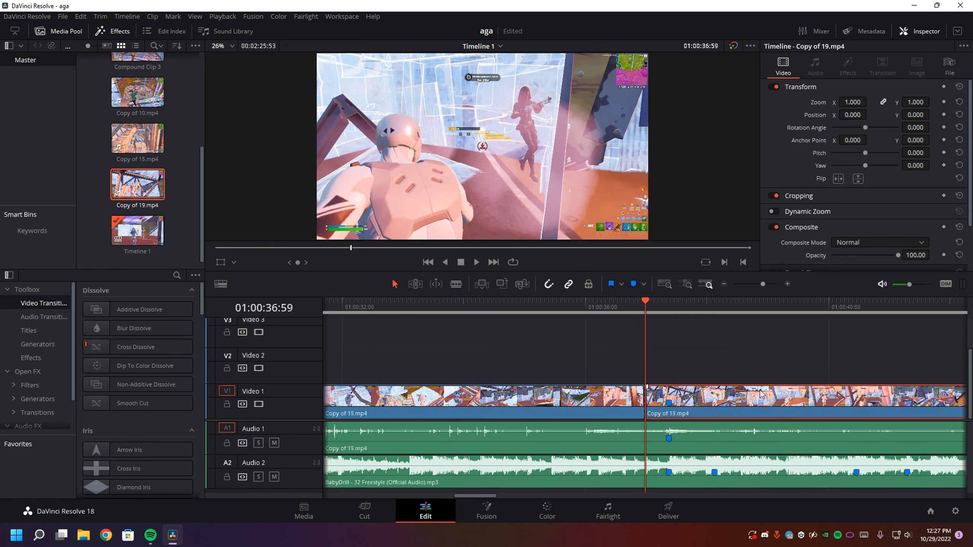
right_click(725, 408)
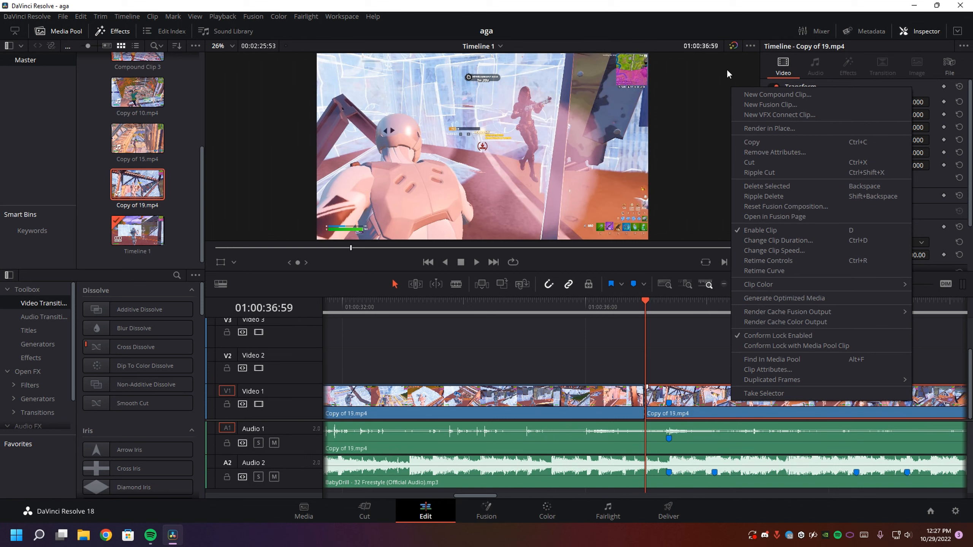
left_click(777, 95)
left_click(550, 300)
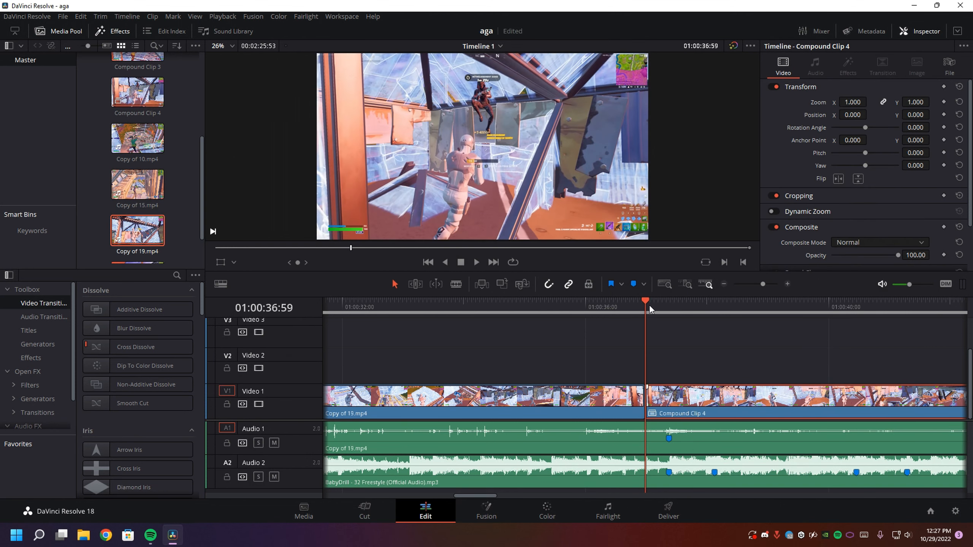
- Go to 01:00:37:36 and open Compound Clip 4 in the Fusion page
left_click(683, 304)
right_click(733, 402)
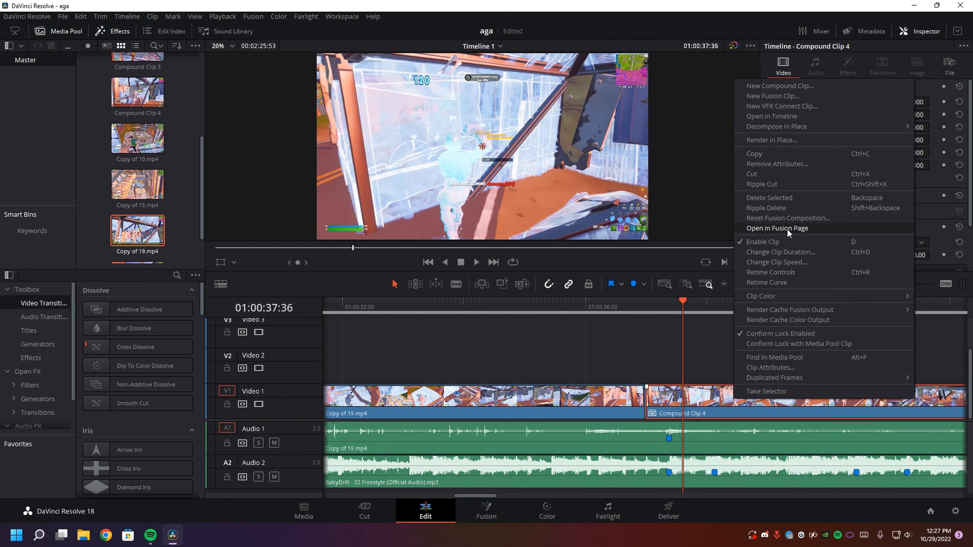
left_click(787, 229)
- Add new hl velo.setting from the desktop folder [NIKTO] Edit Like Aga to the node graph, connected between MediaIn1 and MediaOut1
left_click(914, 5)
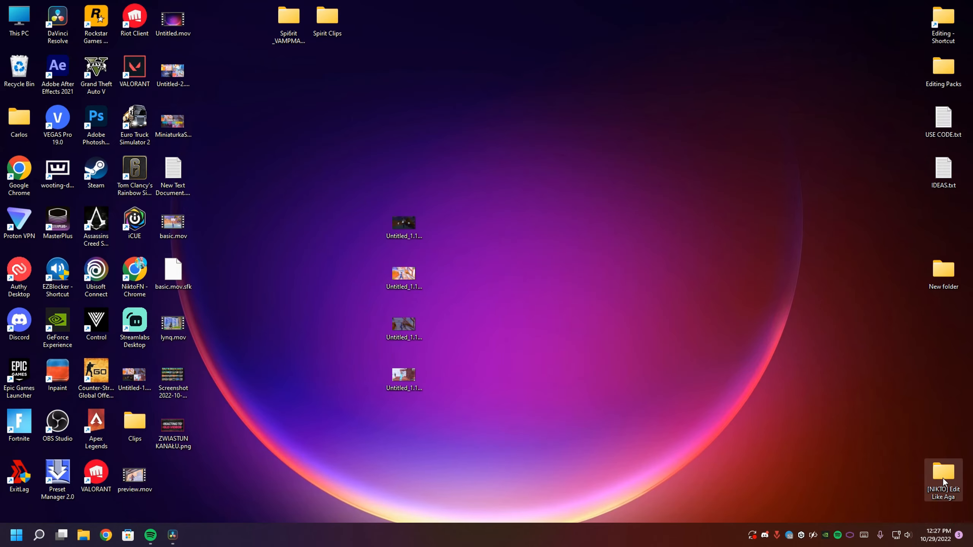
double_click(942, 477)
left_click_drag(378, 148, 331, 166)
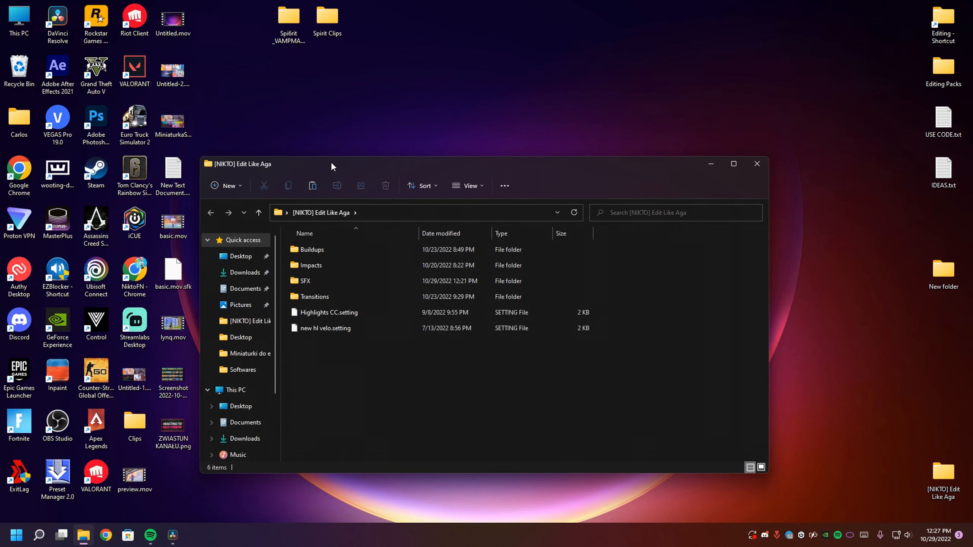
left_click(313, 324)
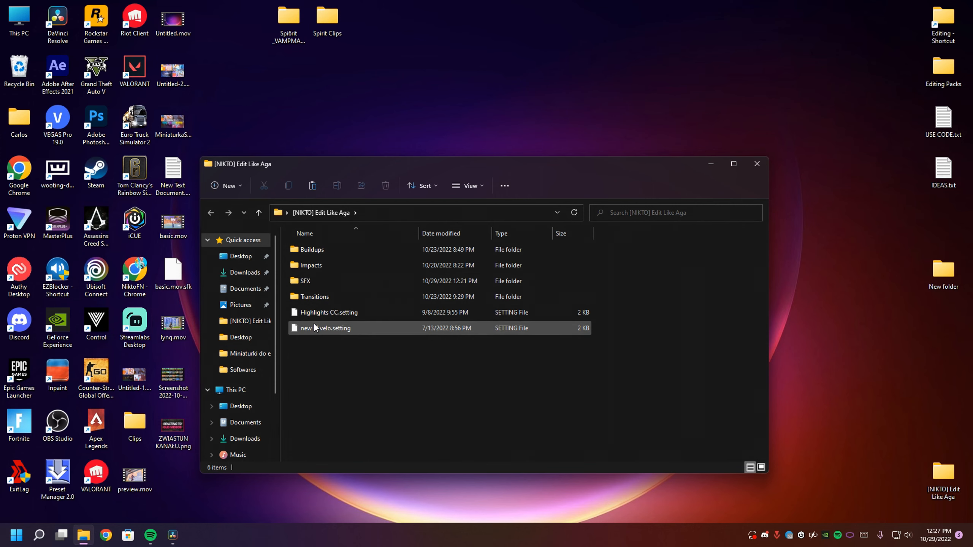
left_click(172, 535)
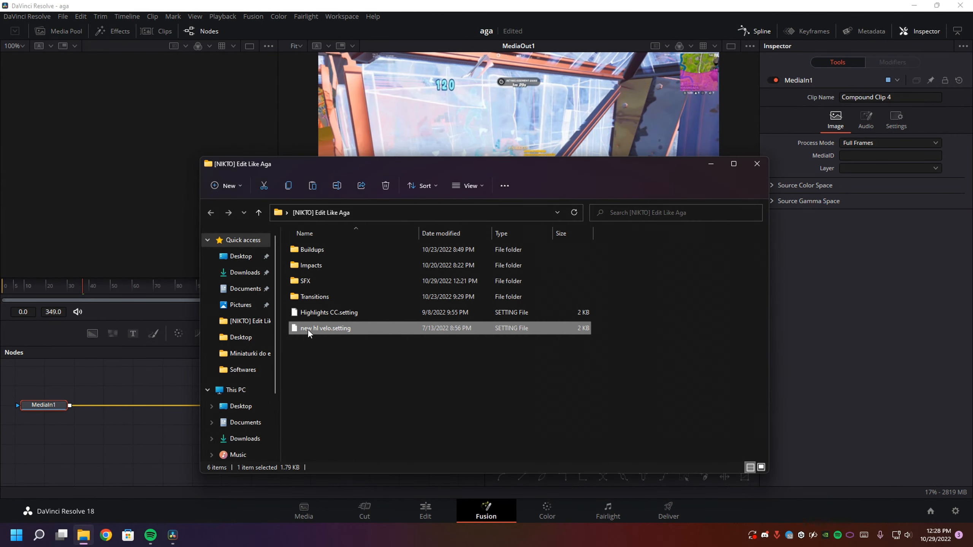
left_click_drag(306, 328, 195, 405)
left_click_drag(69, 405, 313, 405)
- Play the Twixtor speed effect from near the start of the Fusion composition, and return to the Edit page
left_click(36, 285)
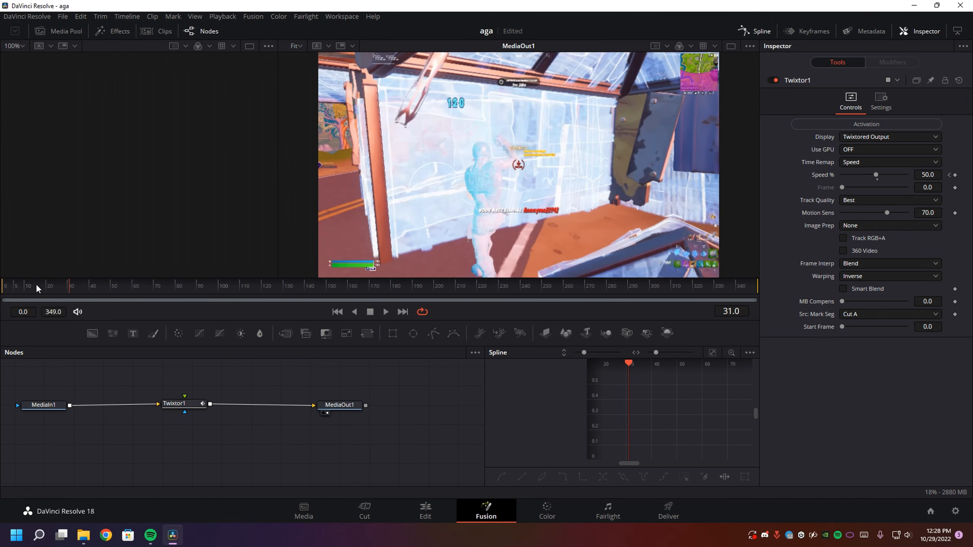
key("space")
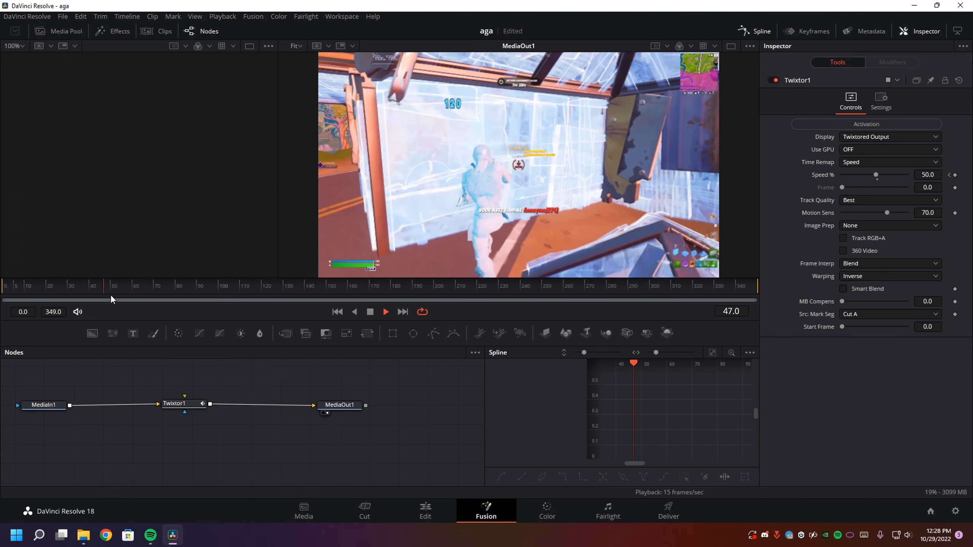
left_click(96, 285)
left_click_drag(96, 285, 7, 285)
key("space")
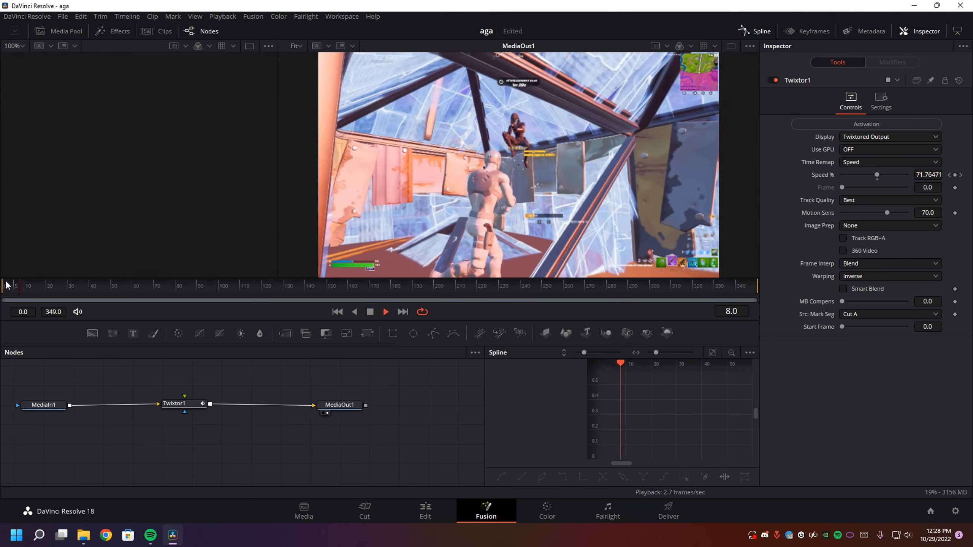
key("space")
left_click(425, 511)
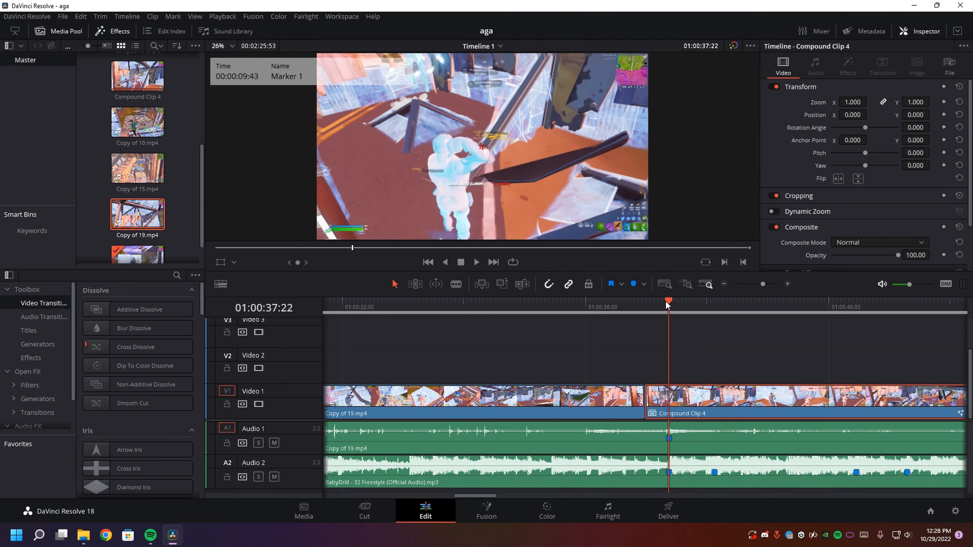
- Add an Adjustment Clip on Video 2 from the start of Compound Clip 4, trimmed to end at Marker 1 at 01:00:37:22
scroll(694, 344, "right", 3)
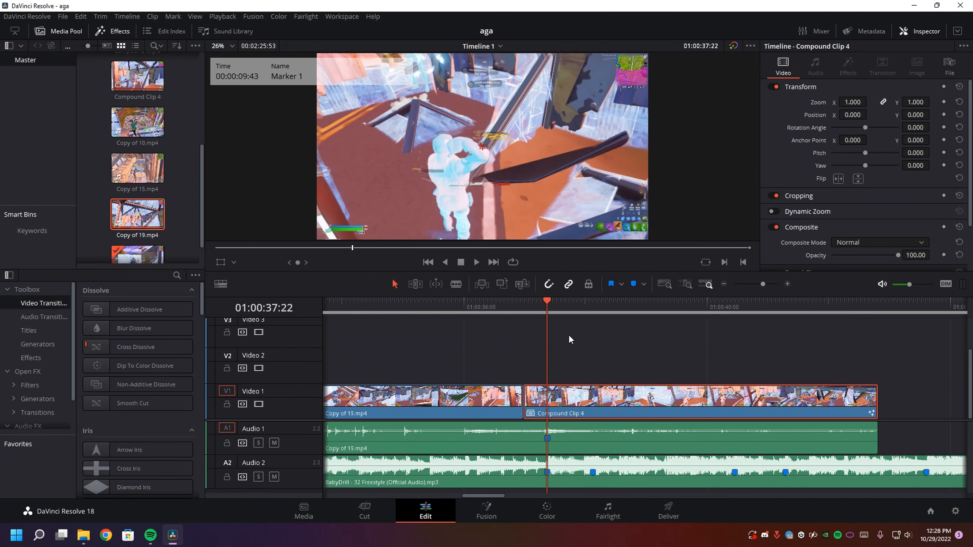
left_click(529, 312)
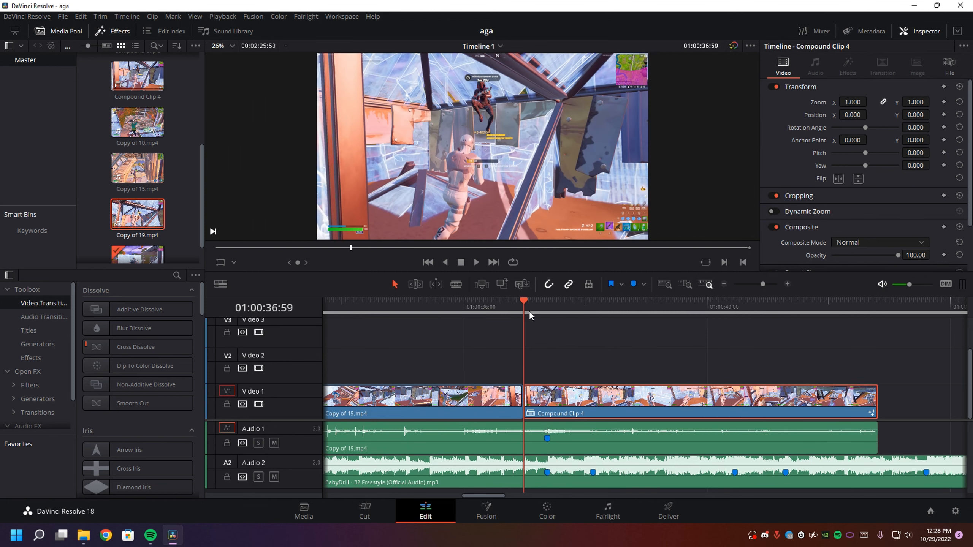
left_click(557, 339)
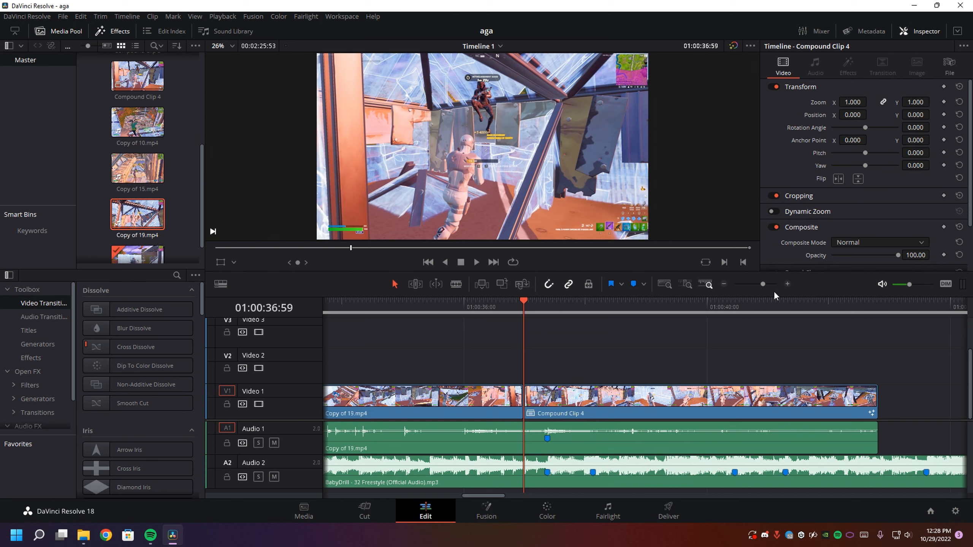
left_click(34, 357)
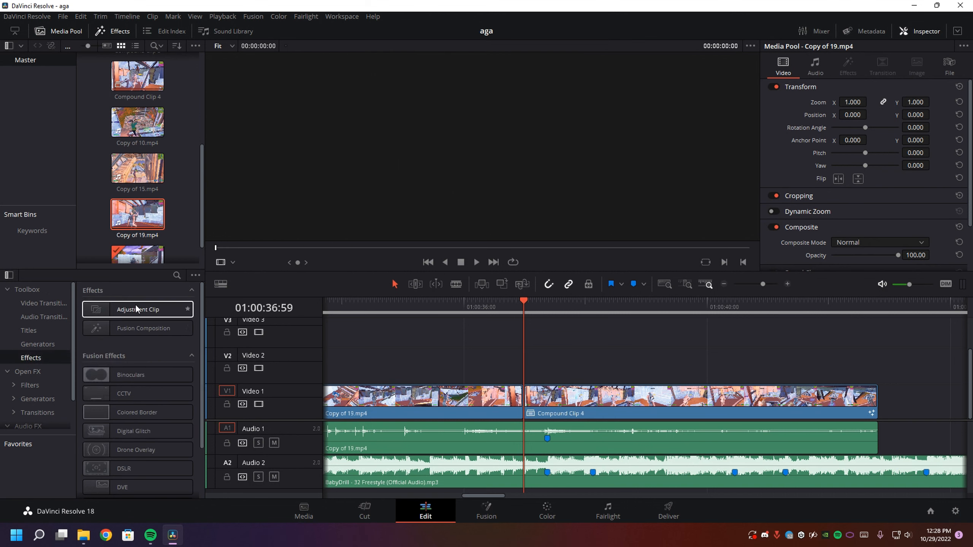
left_click_drag(138, 309, 43, 361)
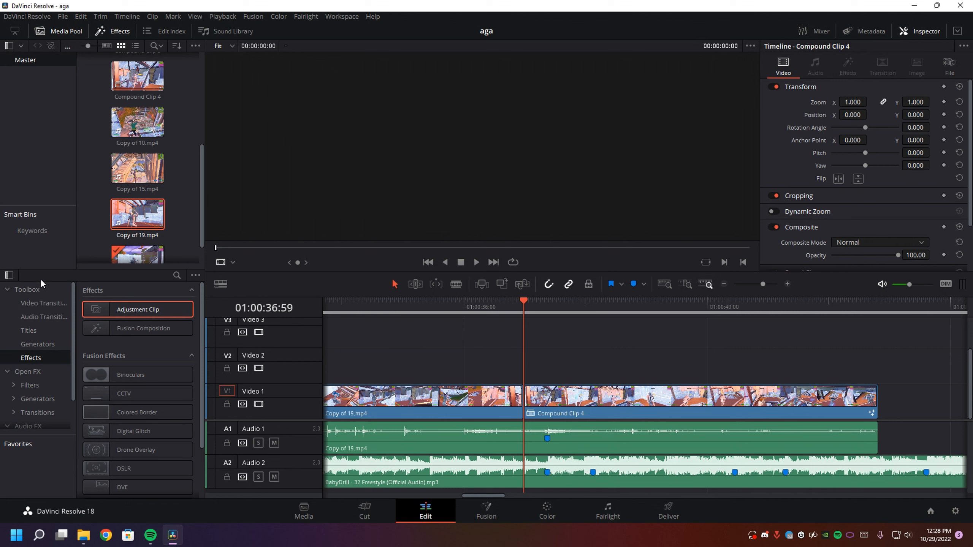
left_click_drag(149, 310, 563, 375)
left_click_drag(866, 366, 587, 363)
left_click(581, 307)
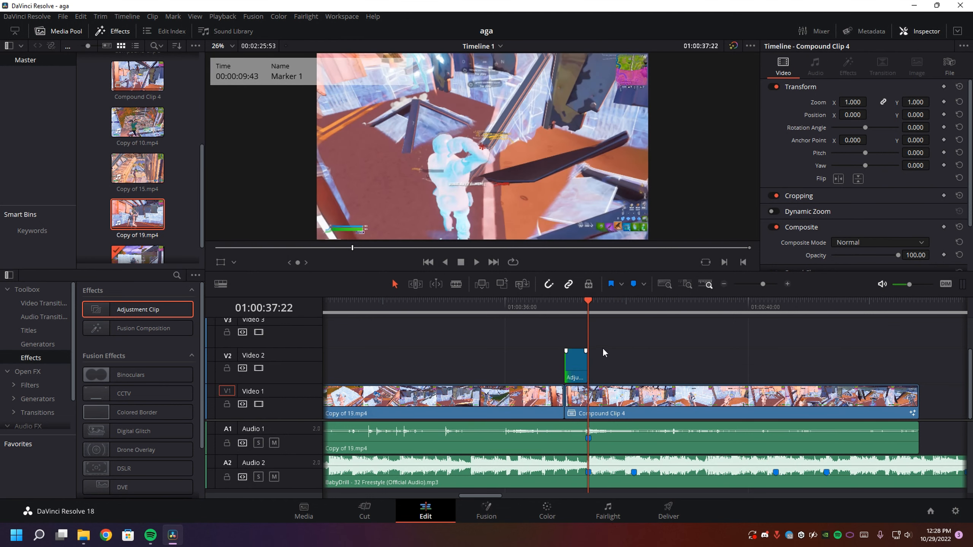
- Open the adjustment clip in the Fusion page and add Buildup 1.setting from the Buildups folder to its node graph
key("Up")
right_click(575, 371)
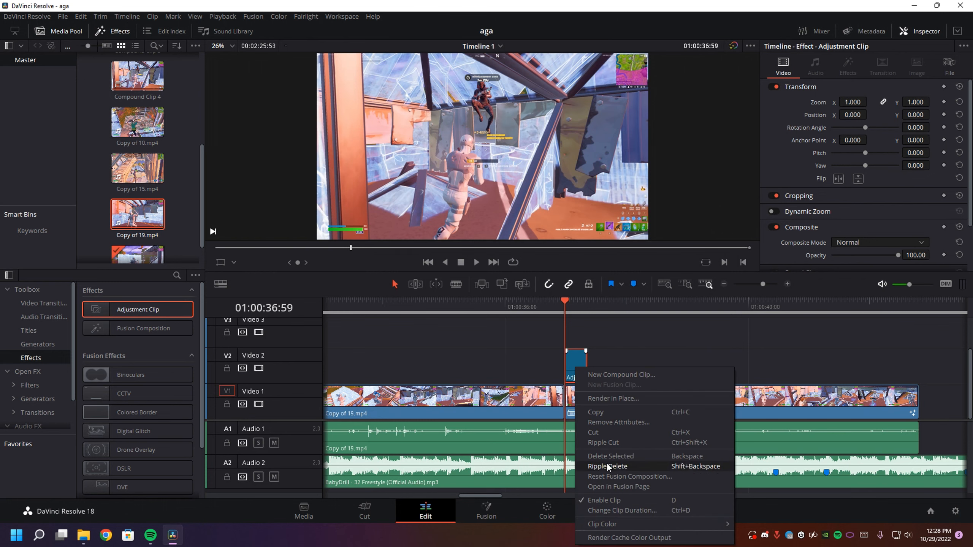
left_click(614, 485)
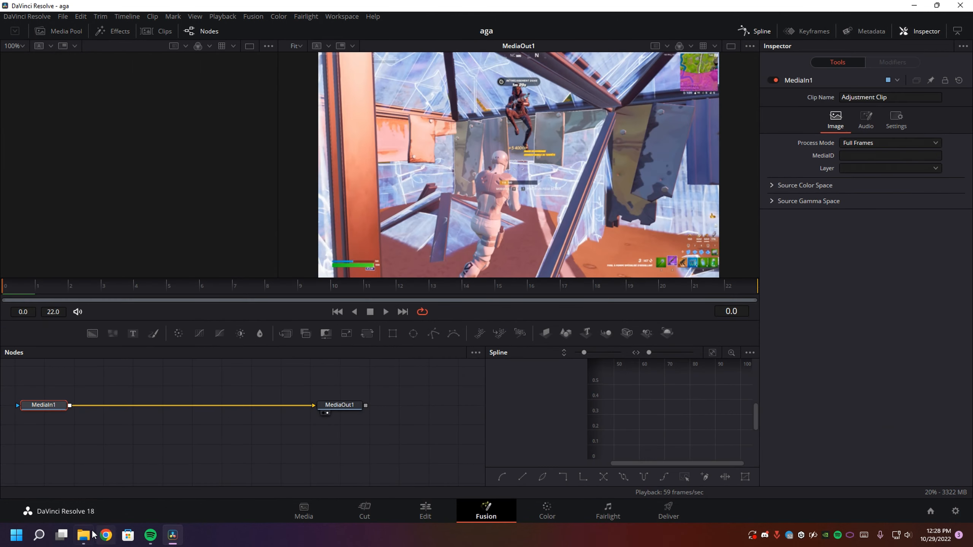
left_click(83, 535)
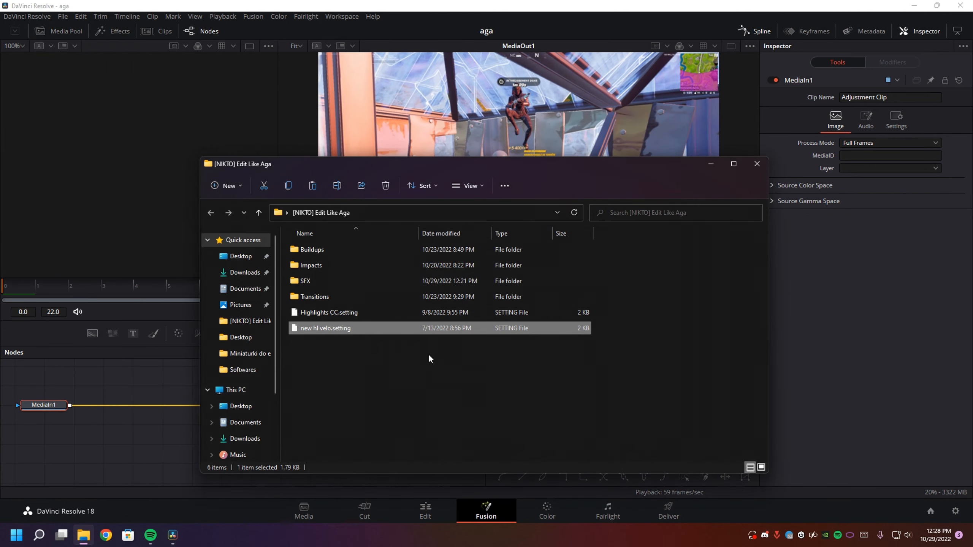
double_click(303, 251)
left_click_drag(303, 252, 105, 424)
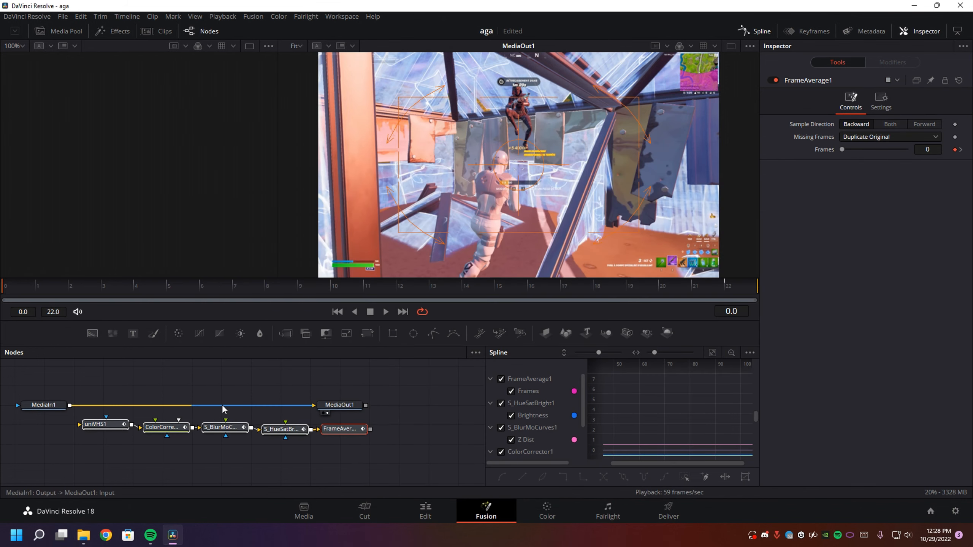
- Route MediaIn1 into uniVHS1 and FrameAverage1 into MediaOut1, moving MediaOut1 to the end of the node chain
left_click_drag(222, 405, 80, 426)
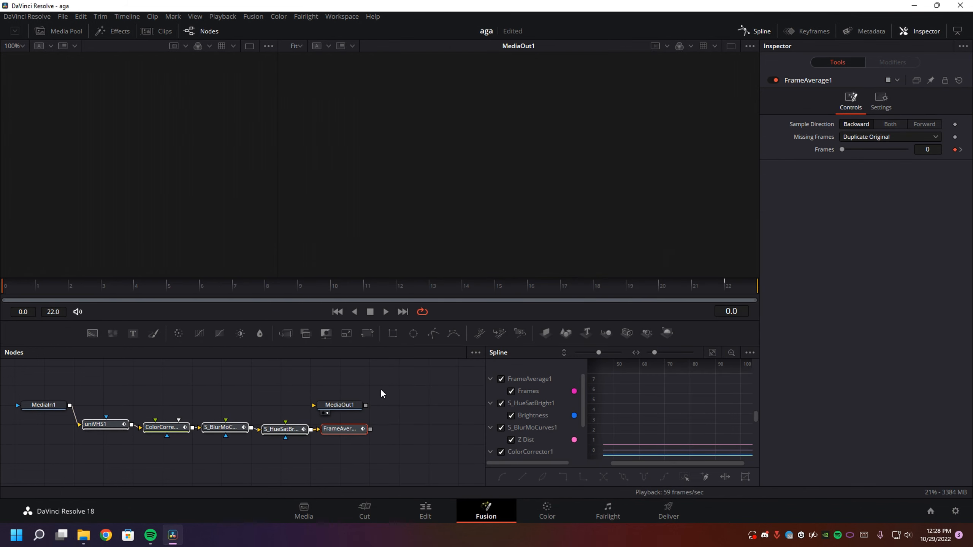
left_click_drag(339, 405, 456, 413)
left_click_drag(370, 429, 430, 415)
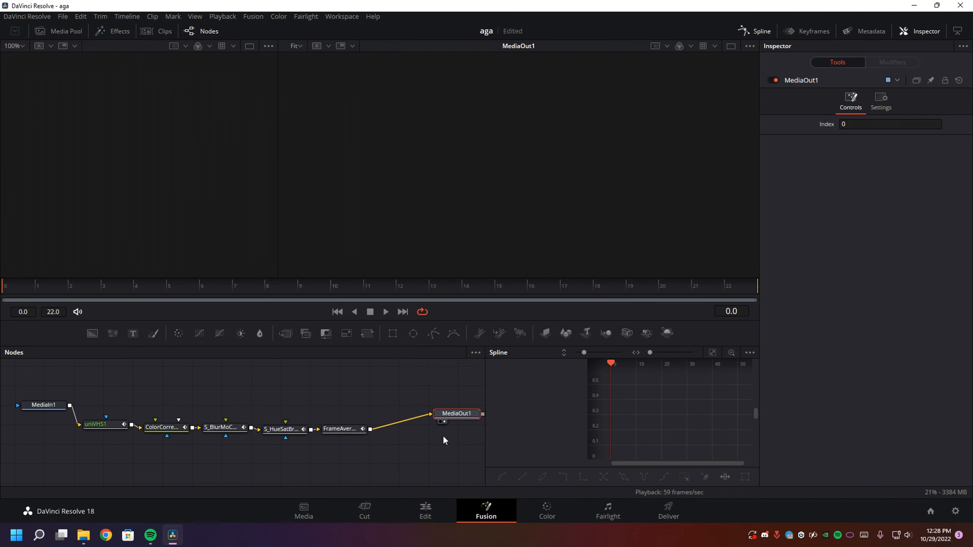
- Return to the Edit page and play the buildup effect up to Marker 1
left_click(437, 504)
key("space")
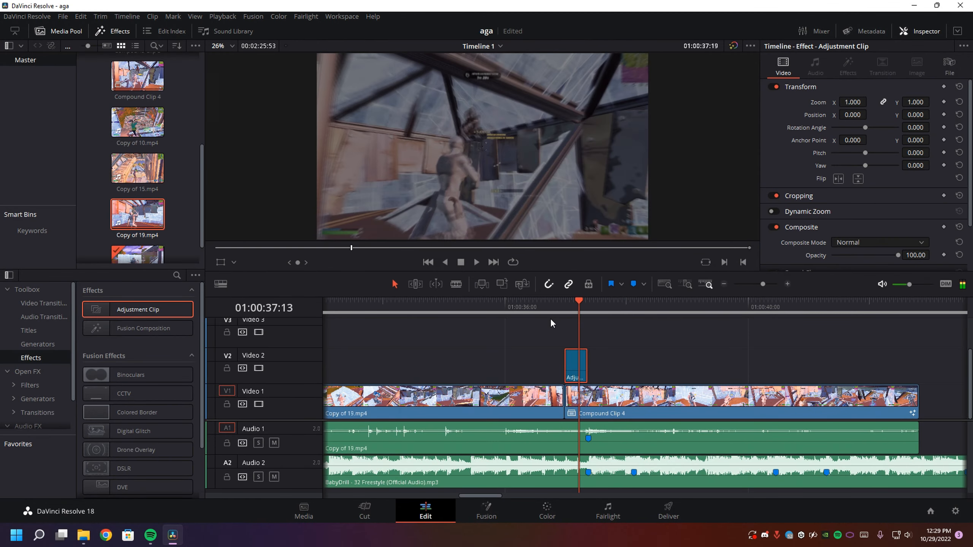
key("space")
- Add a second Adjustment Clip on Video 2 starting at Marker 1 and trim its end to Marker 2 at 01:00:38:07
mouse_move(138, 310)
left_mouse_down()
mouse_move(603, 363)
mouse_move(595, 364)
left_mouse_up()
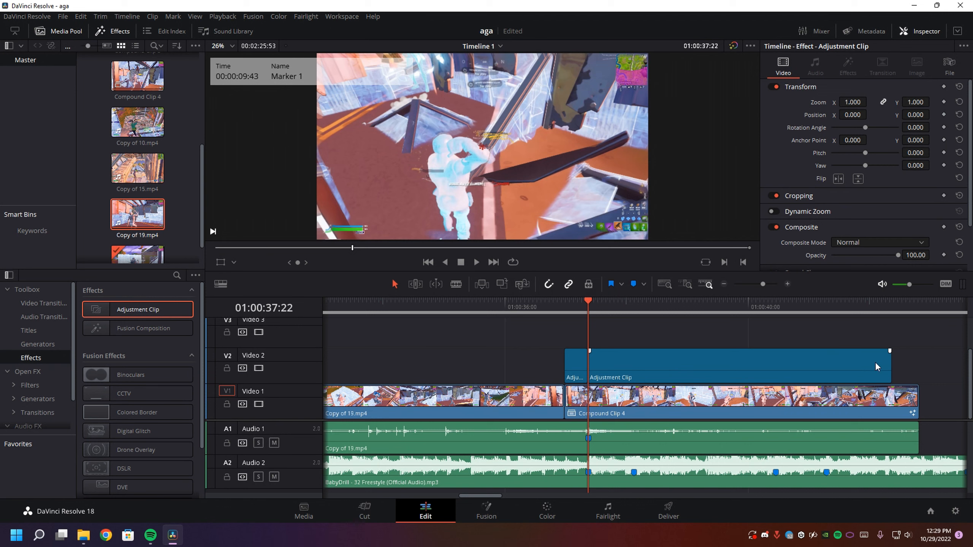
left_click_drag(888, 362, 631, 362)
left_click(629, 302)
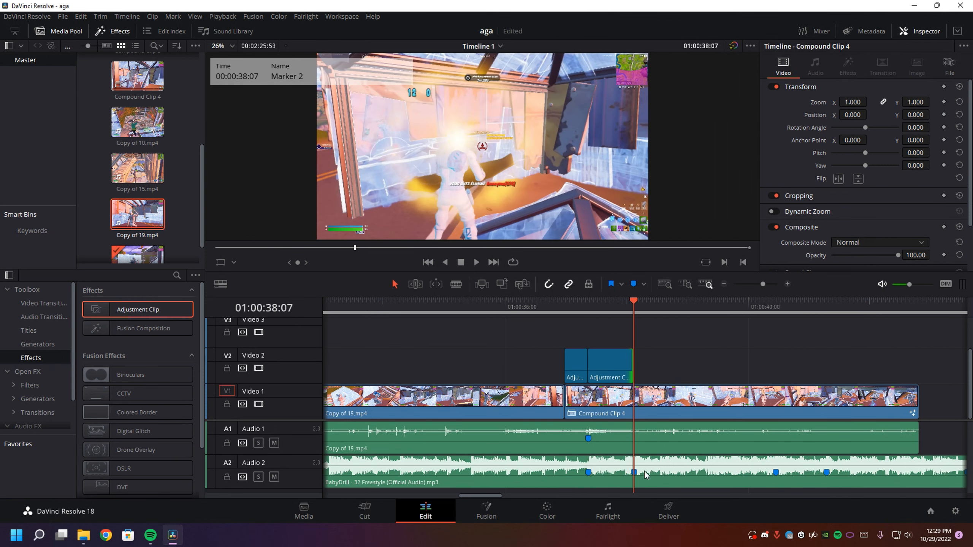
left_click(634, 482)
- Open the second adjustment clip in the Fusion page and add Warp Impact.setting from the Impacts folder to its node graph
left_click(601, 315)
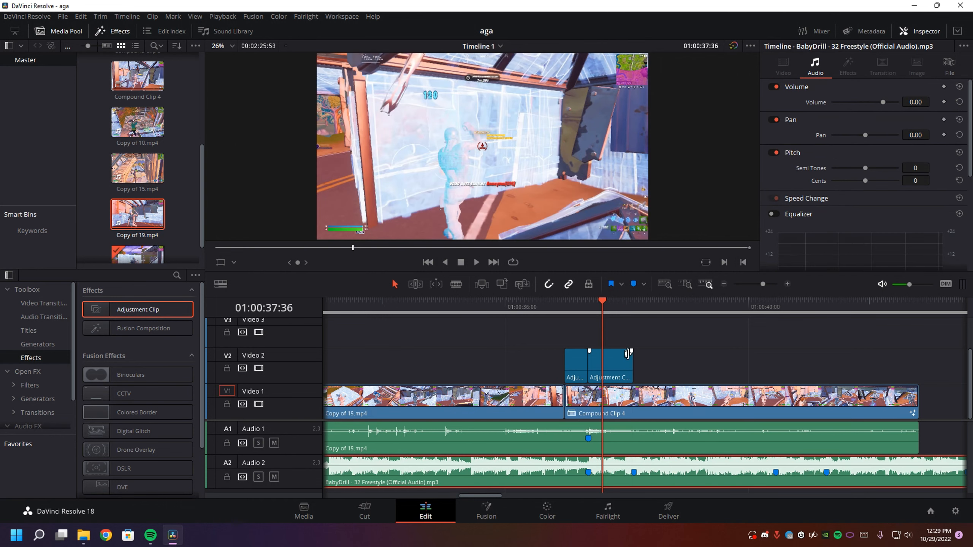
right_click(611, 365)
left_click(653, 485)
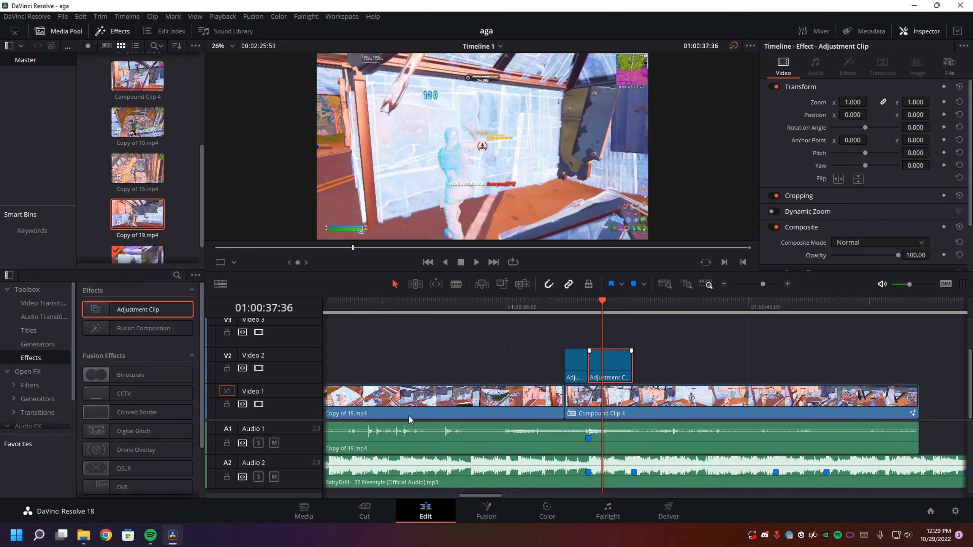
left_click(84, 535)
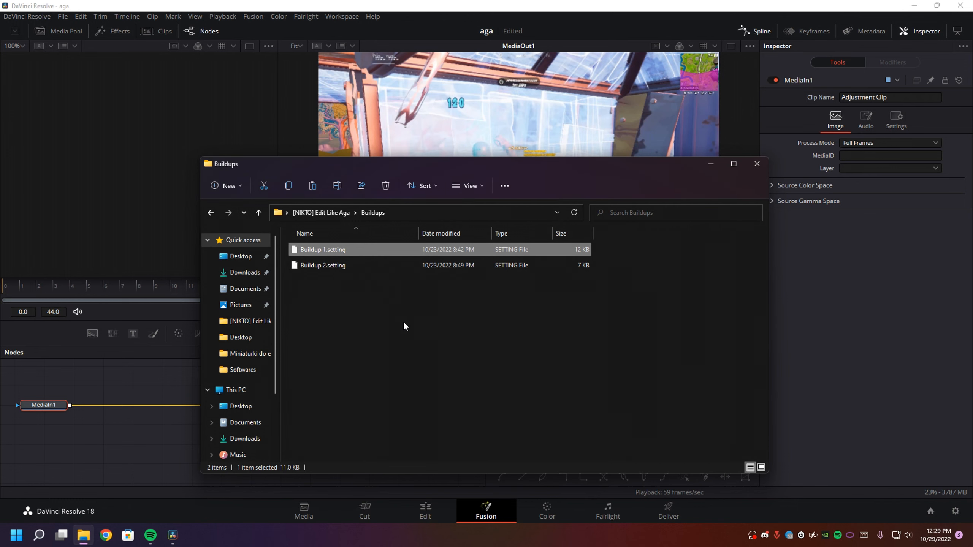
key("alt+Up")
double_click(332, 268)
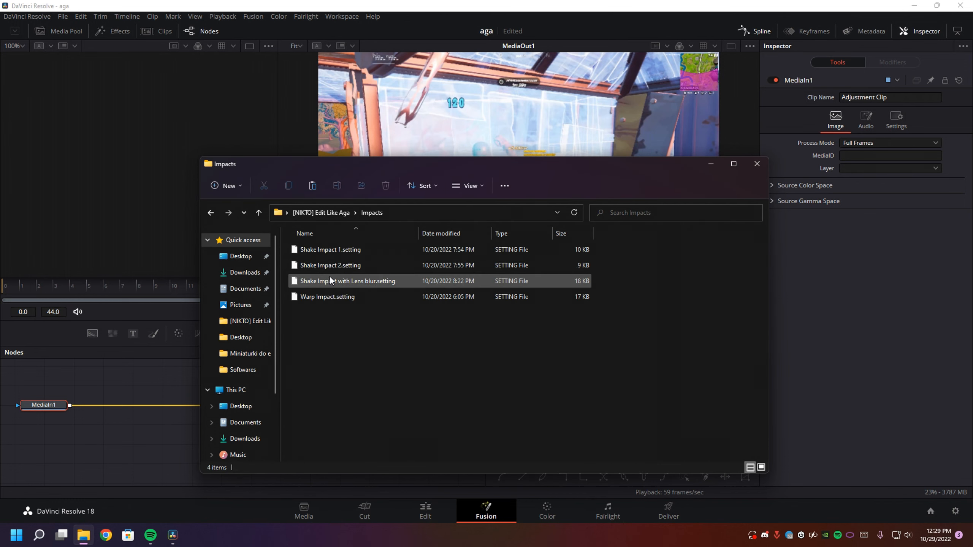
left_click_drag(321, 292, 97, 453)
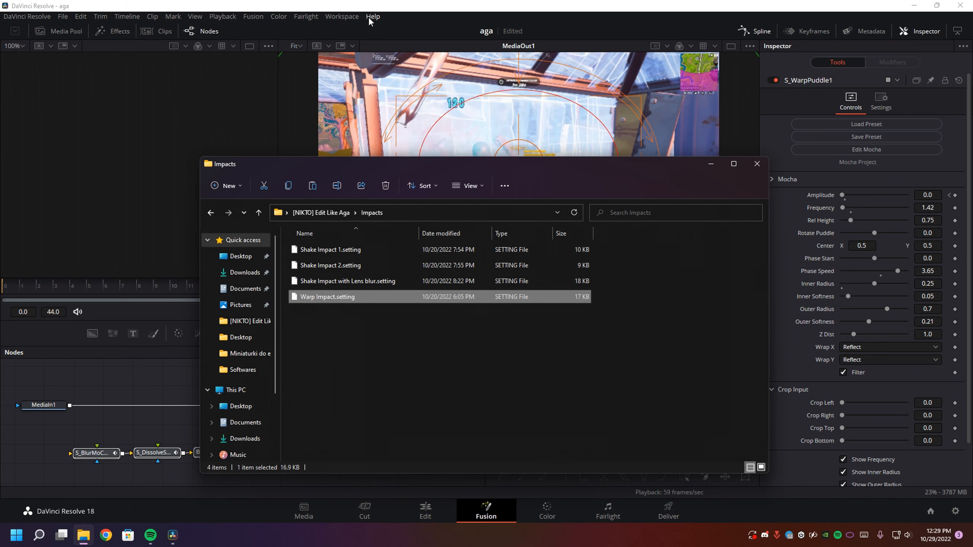
- Connect MediaIn1 to the S_BlurMoCurves1 node and S_WarpPuddle1 to MediaOut1
left_click(109, 405)
left_click_drag(224, 406, 71, 453)
left_click_drag(303, 452, 313, 407)
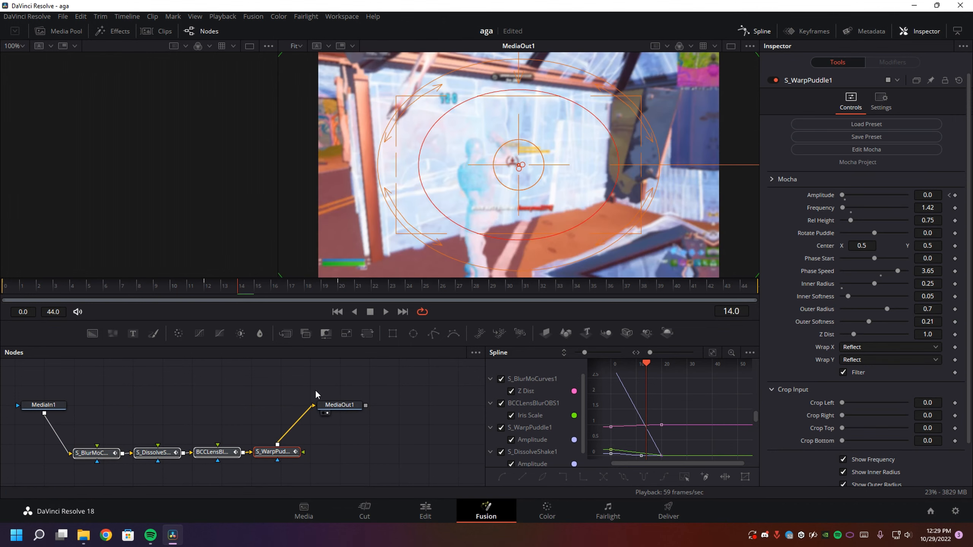
- Back on the Edit page, trim the ends of Compound Clip 4 and the Copy of 19.mp4 audio to Marker 2 at 01:00:38:07
left_click(398, 514)
left_click_drag(914, 403, 631, 399)
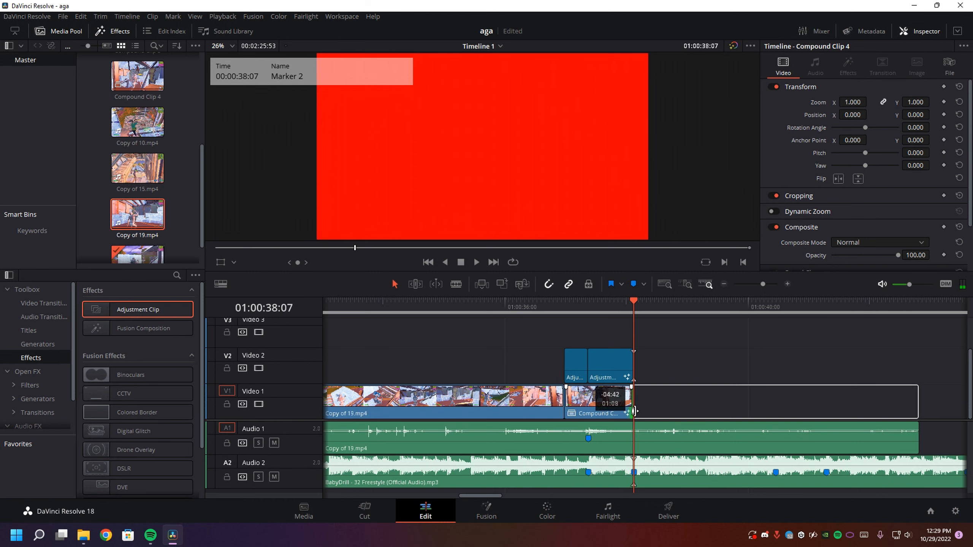
left_click_drag(914, 434, 632, 434)
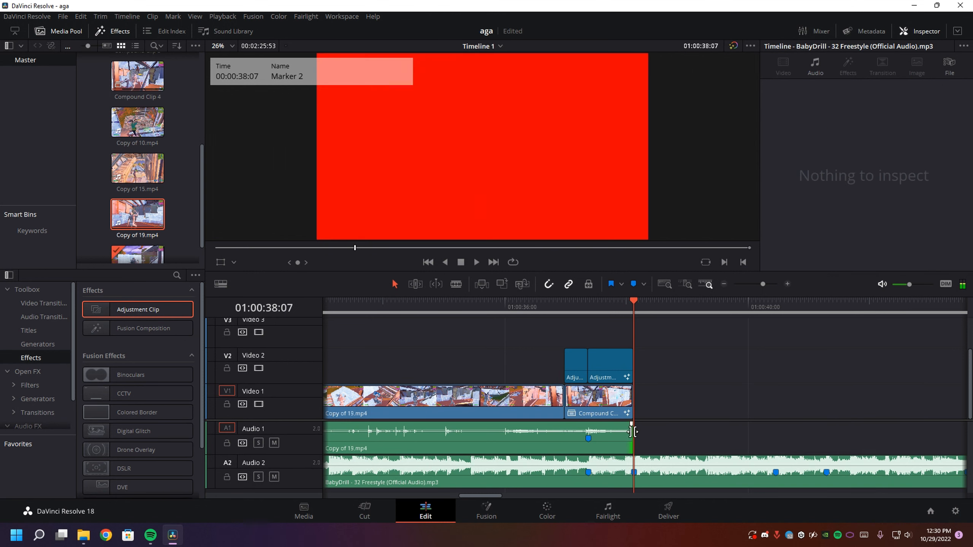
- Open Compound Clip 4 in the Fusion page and check its last frame, 67, before returning to the Edit page
left_click(619, 309)
left_click(623, 307)
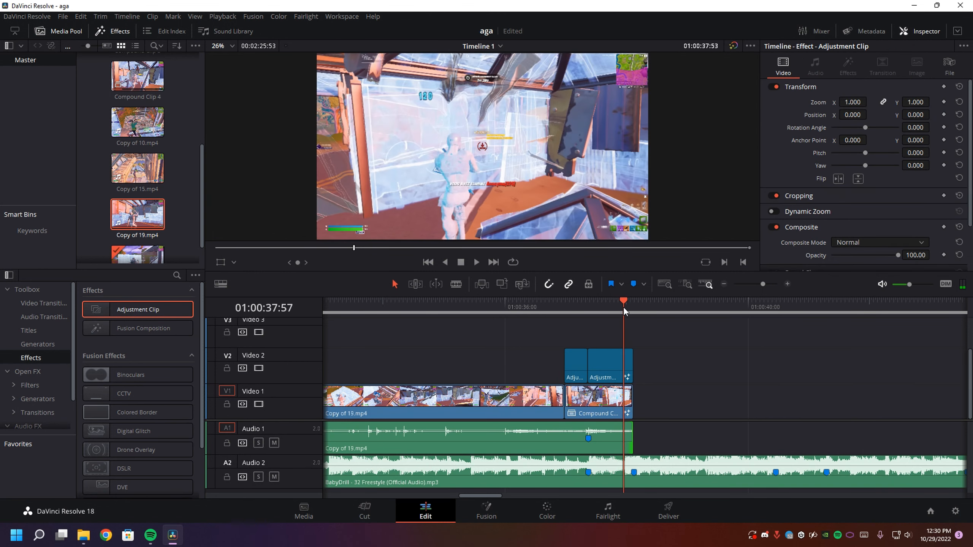
right_click(615, 398)
left_click(655, 226)
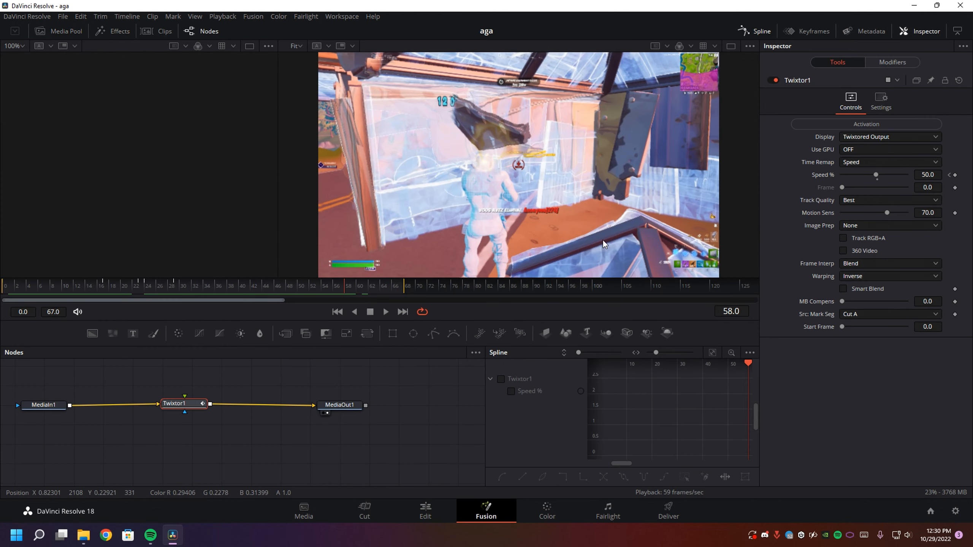
left_click_drag(403, 285, 399, 286)
left_click(437, 505)
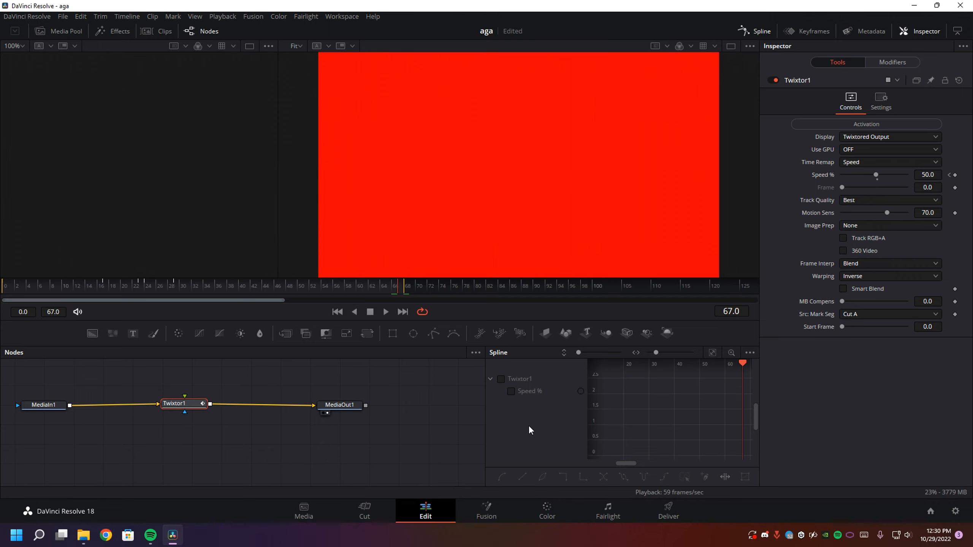
- Reopen Compound Clip 4 in the Fusion page, switch Twixtor1's Use GPU option and set it back to OFF to refresh frame 67
right_click(589, 400)
left_click(637, 228)
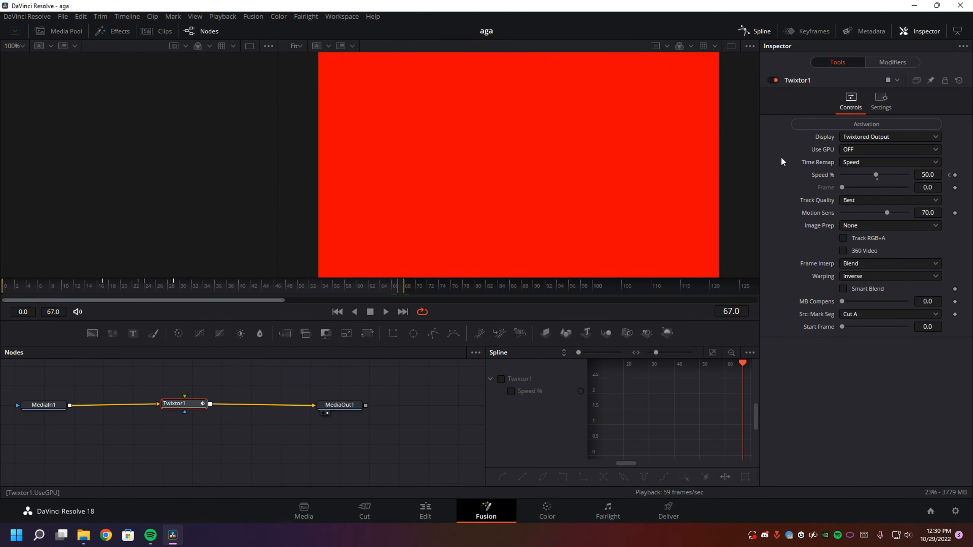
left_click(866, 145)
left_click(858, 173)
left_click(858, 152)
left_click(858, 163)
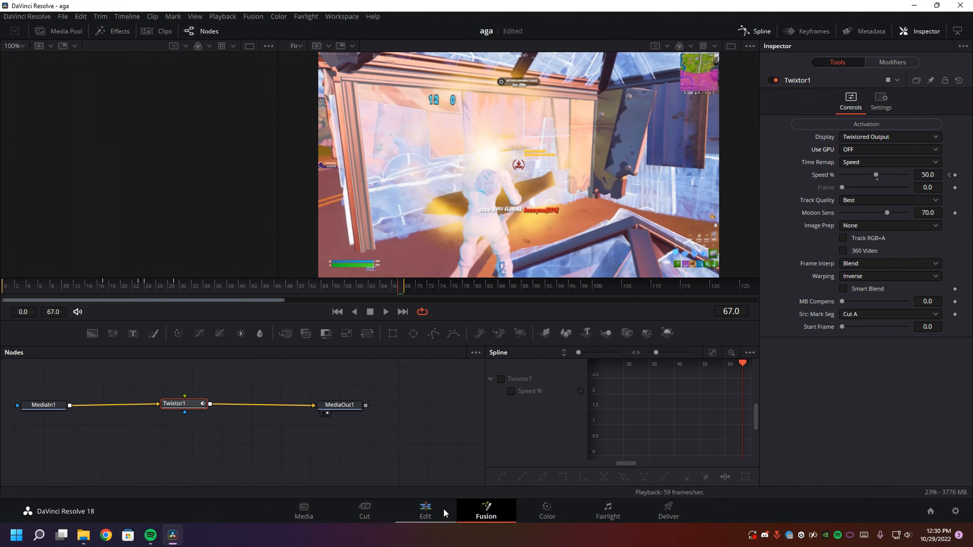
left_click(443, 509)
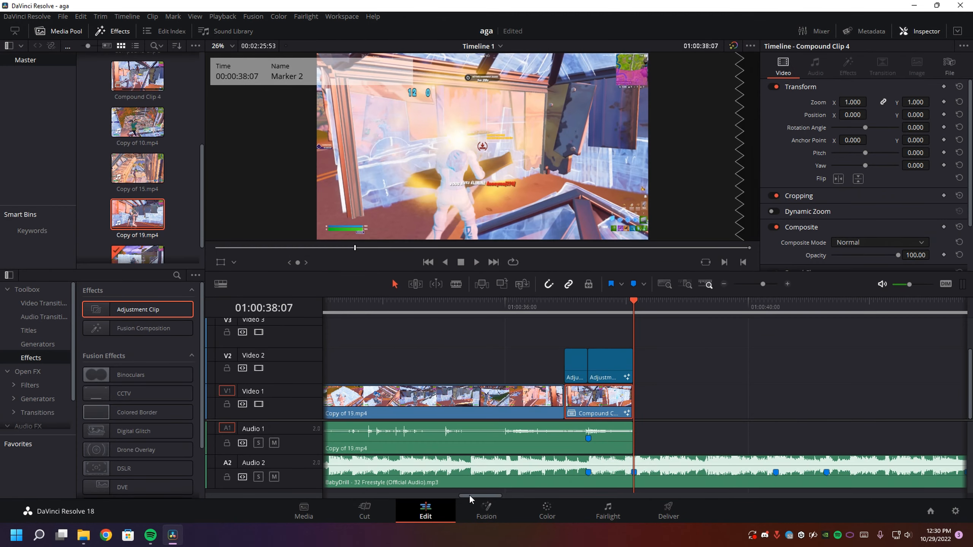
- Add Copy of 15.mp4 from the Media Pool to Video 1 and Audio 1 just after Compound Clip 4
left_click_drag(469, 494, 486, 496)
left_click(432, 393)
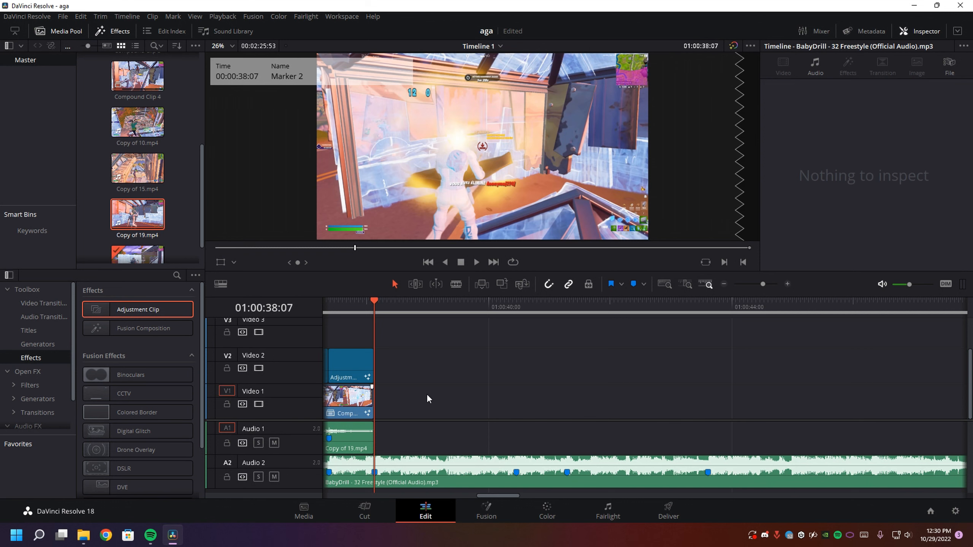
left_click(117, 205)
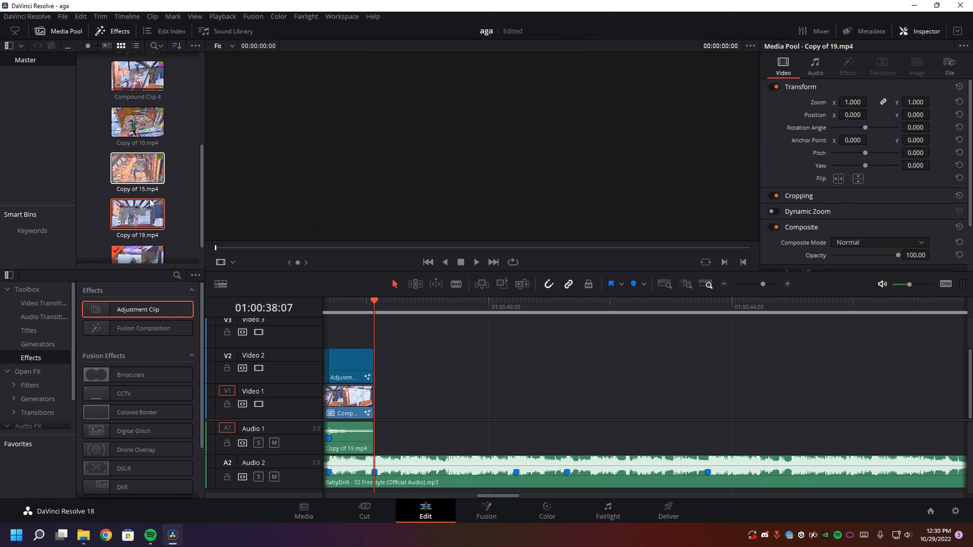
scroll(155, 206, "down", 1)
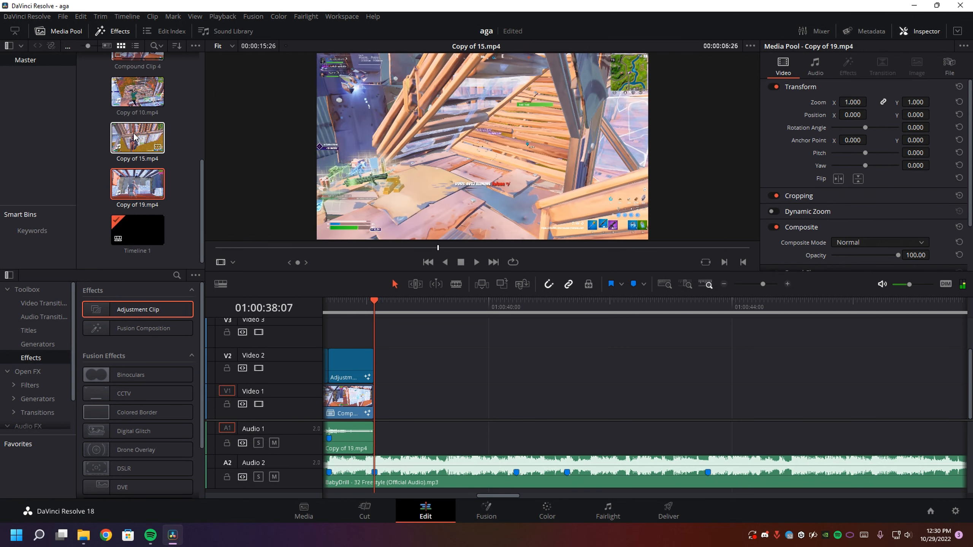
left_click_drag(135, 137, 401, 398)
- Play Copy of 15.mp4 from 01:00:49:02 and add a clip marker at the shot at 01:00:51:59
left_click(723, 284)
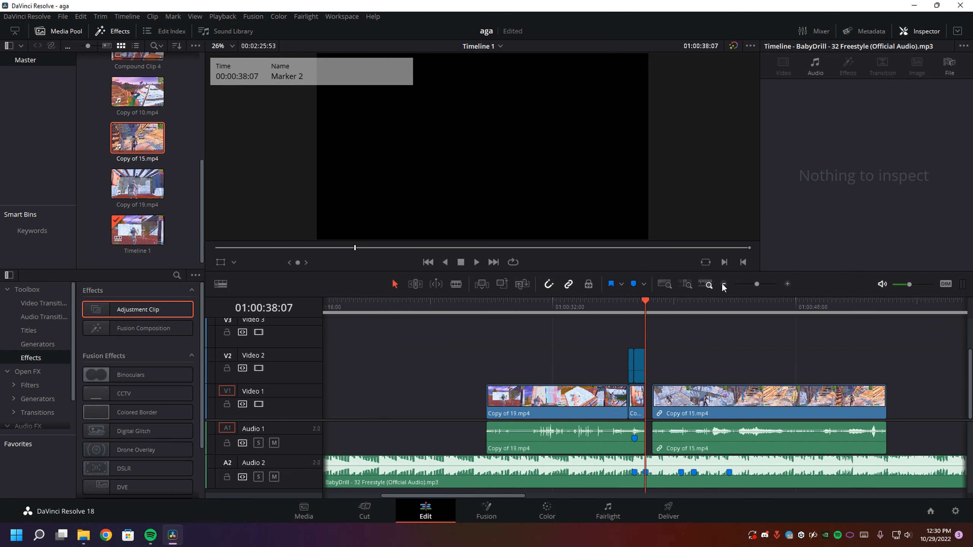
left_click(810, 307)
left_click(769, 413)
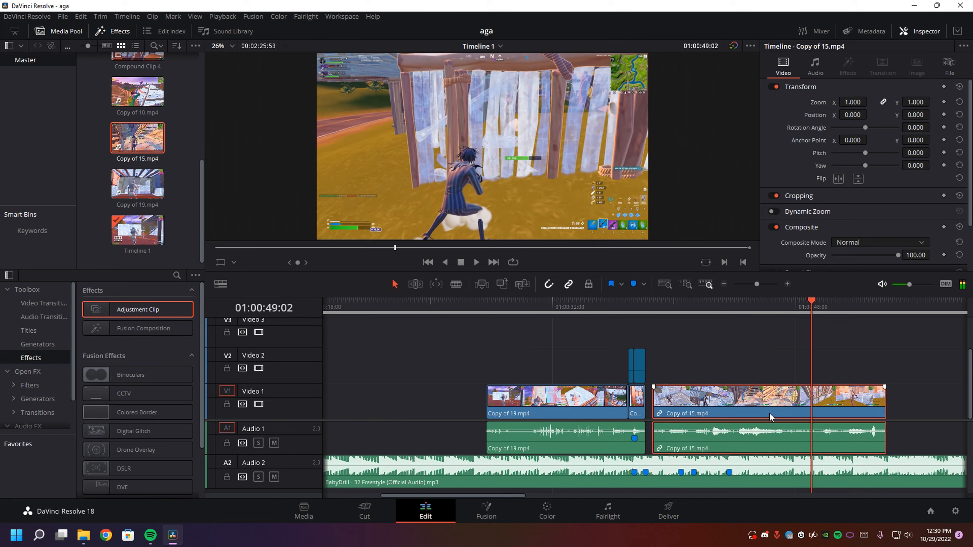
key("space")
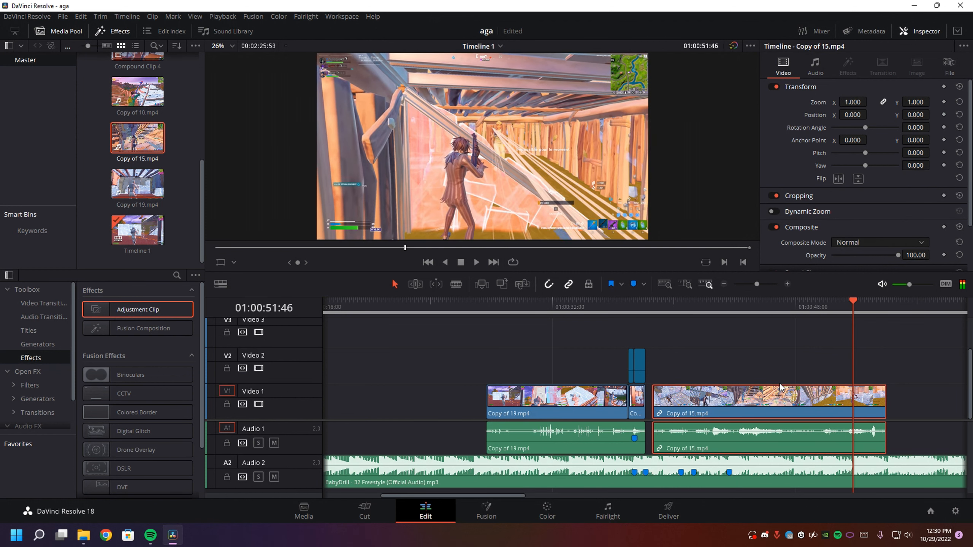
key("space")
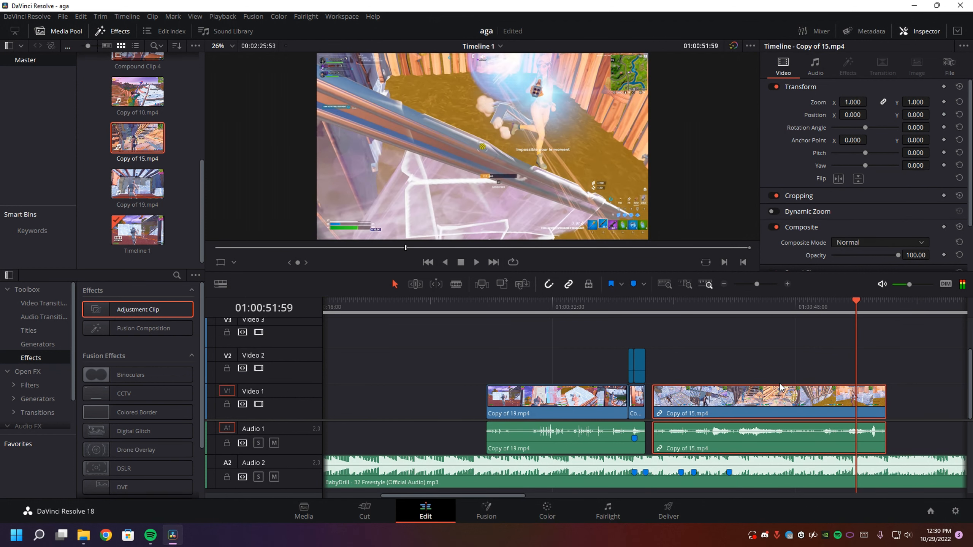
key("m")
- Align the marker of Copy of 15.mp4 with the song marker after Marker 2 and trim the clip's start to 01:00:38:07
mouse_move(654, 399)
left_mouse_down()
mouse_move(838, 408)
mouse_move(690, 424)
left_mouse_up()
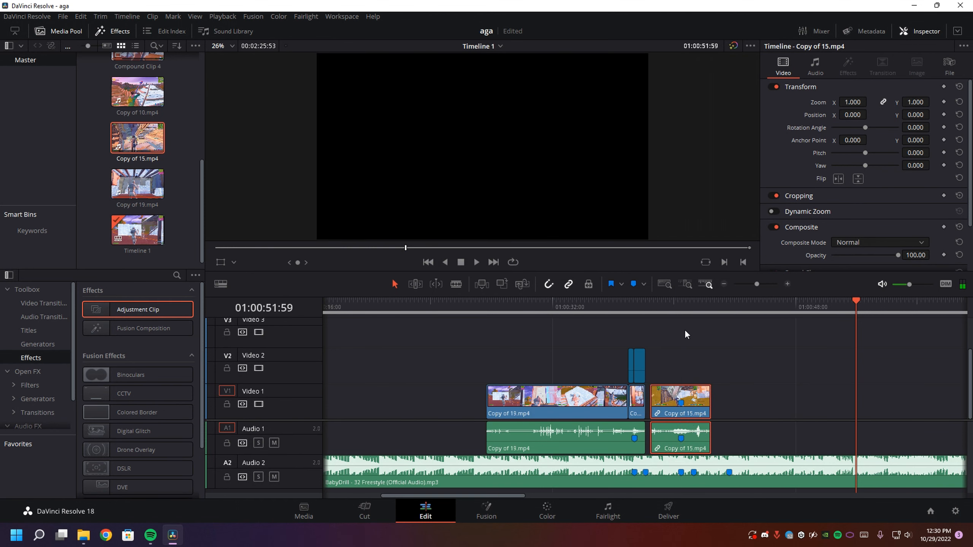
left_click(681, 304)
left_click(789, 284)
left_click_drag(586, 402, 576, 405)
left_click(593, 347)
left_click(575, 306)
- Unlink the video and audio of Copy of 15.mp4
right_click(632, 395)
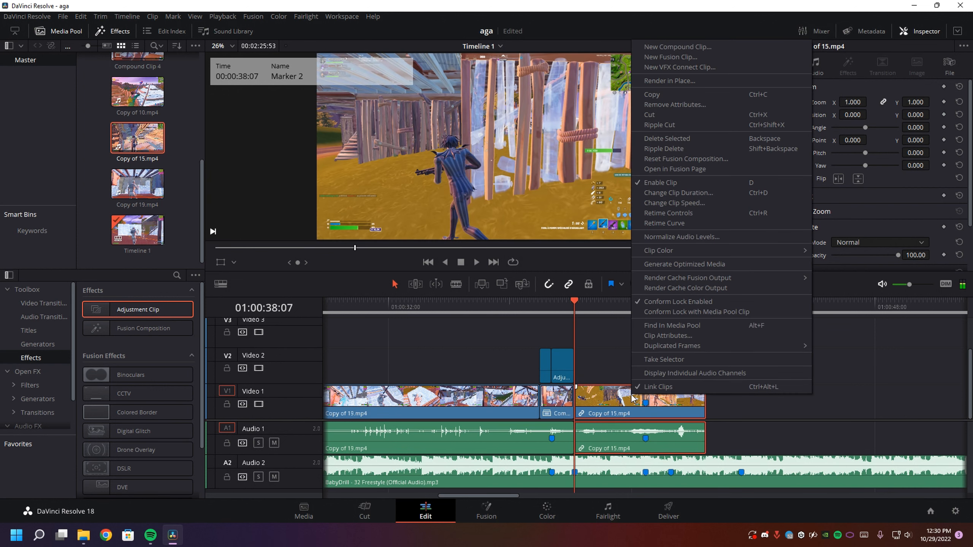
left_click(647, 387)
left_click(651, 357)
- Split the Copy of 15.mp4 video at 01:00:40:04, shortly before its clip marker
left_click(646, 305)
left_click(618, 410)
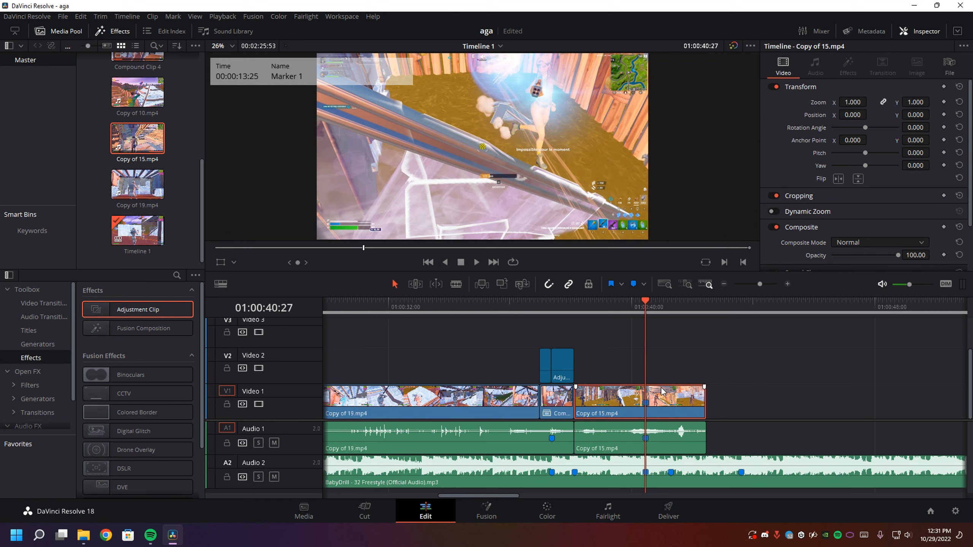
key("Left")
key("Left")
key("Left")
key("Left")
key("Left")
key("Left")
key("Left")
key("Left")
key("Left")
key("Left")
key("Left")
key("Left")
key("Left")
key("Left")
key("Left")
key("Left")
key("Left")
key("Left")
key("Left")
key("Left")
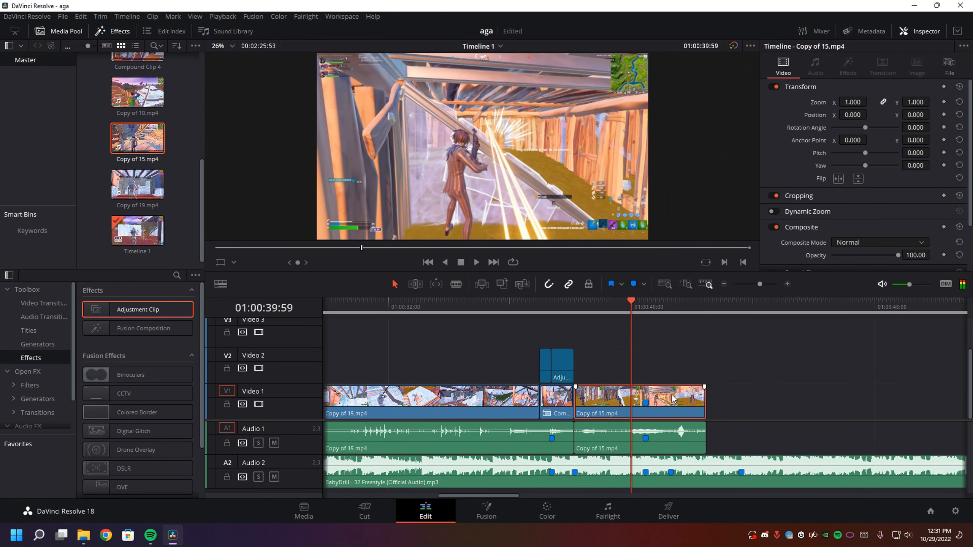
key("Right")
key("Right")
key("Right")
key("Right")
key("Right")
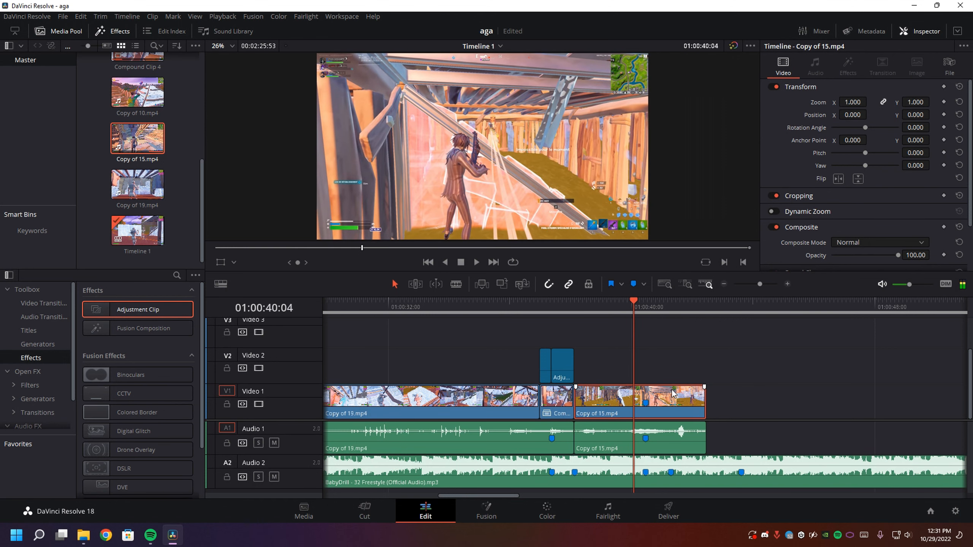
key("ctrl+b")
- Turn the section of Copy of 15.mp4 after the cut into a new compound clip
right_click(672, 394)
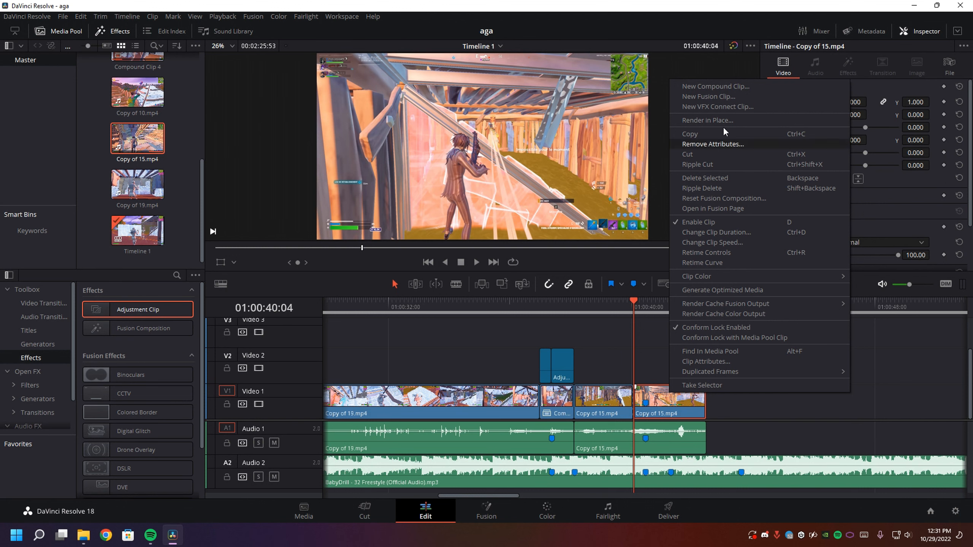
left_click(726, 85)
left_click(571, 305)
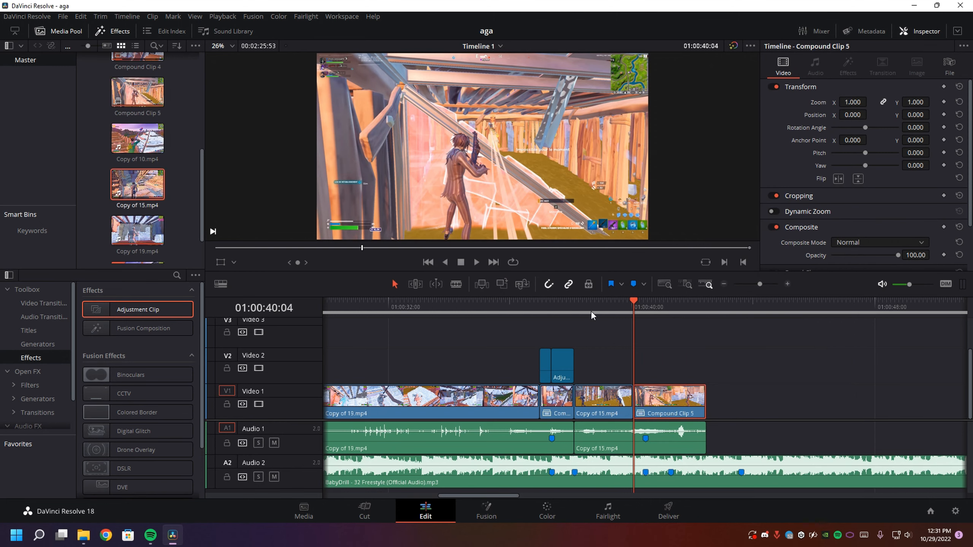
- Open Compound Clip 5 in the Fusion page and show the [NIKTO] Edit Like Aga preset folder
right_click(659, 406)
left_click(706, 231)
left_click(84, 535)
key("alt+Up")
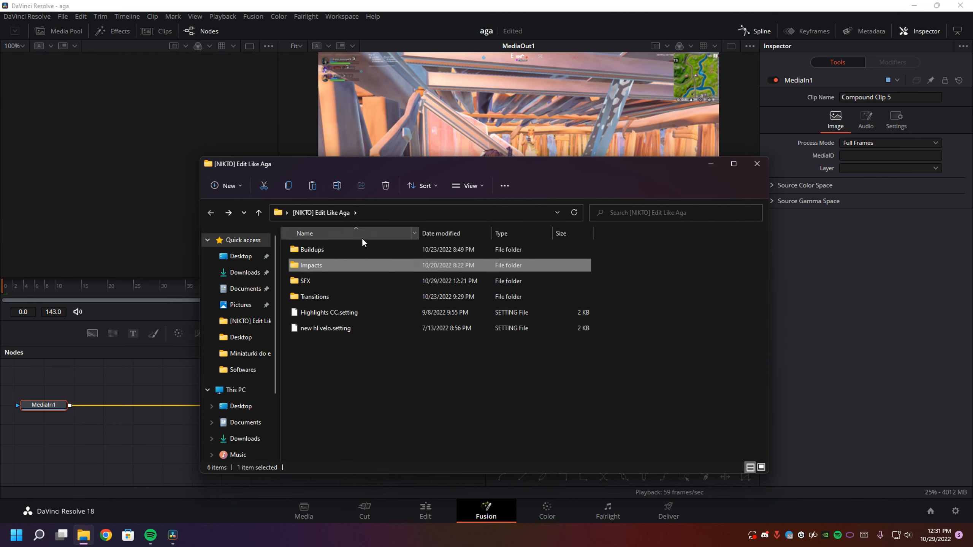
left_click(330, 251)
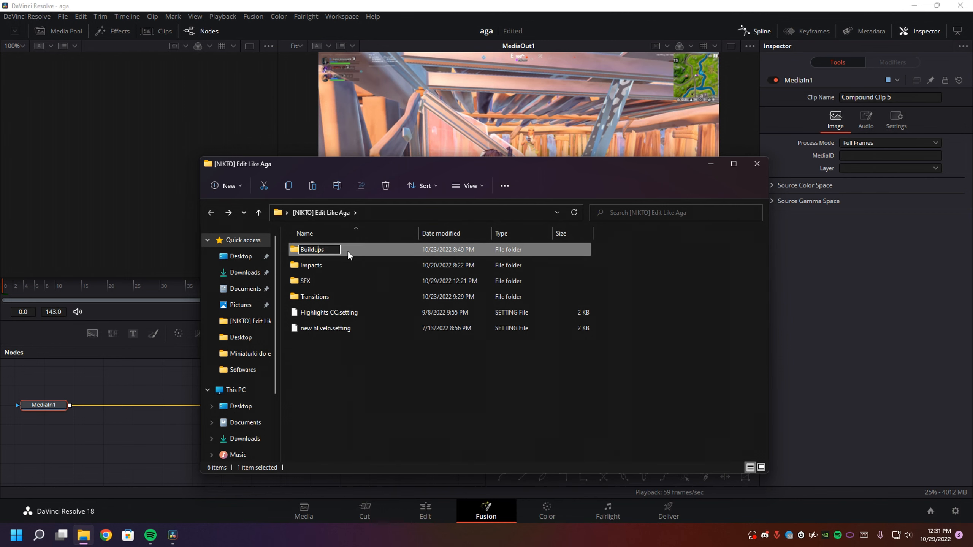
double_click(330, 252)
left_click_drag(323, 265, 103, 421)
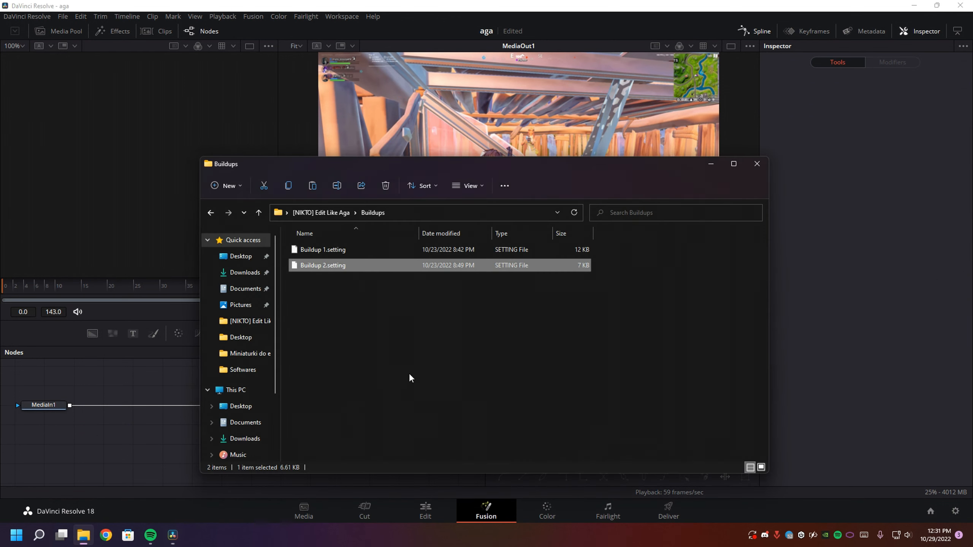
- Add new hl velo.setting to Compound Clip 5's node graph between MediaIn1 and MediaOut1
left_click_drag(330, 328, 169, 402)
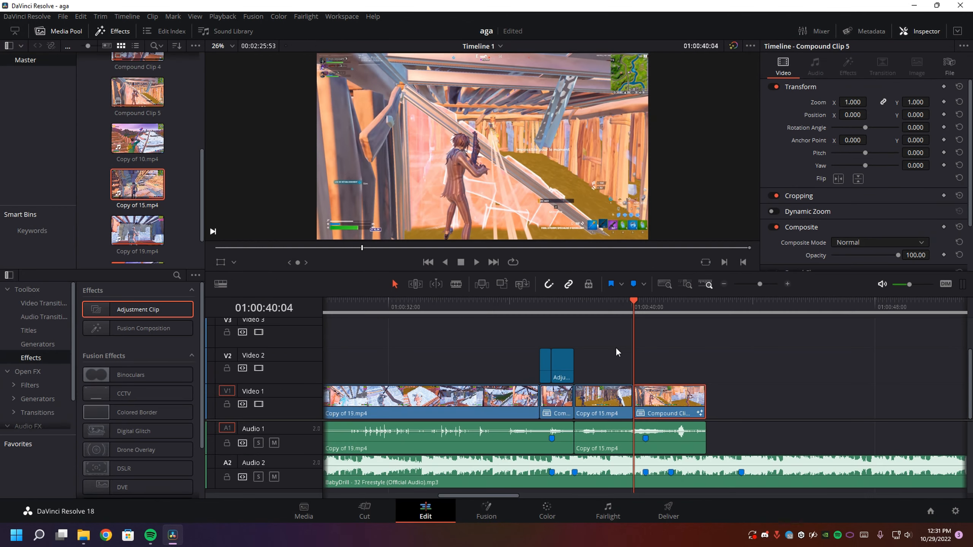
- On the Edit page, add an Adjustment Clip on Video 2 at 01:00:40:04 and trim its end to Compound Clip 5's marker
left_click_drag(129, 308, 653, 366)
left_click(787, 283)
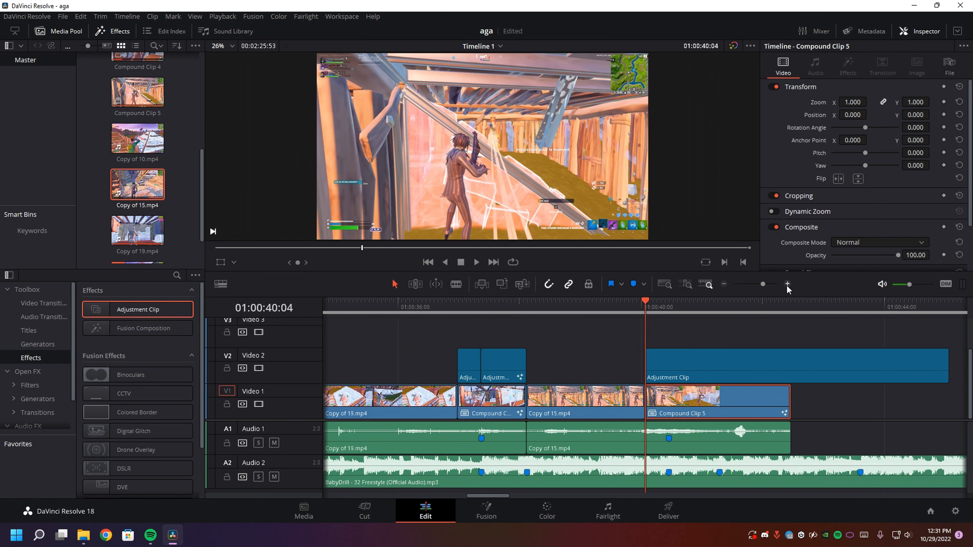
left_click_drag(944, 366, 665, 365)
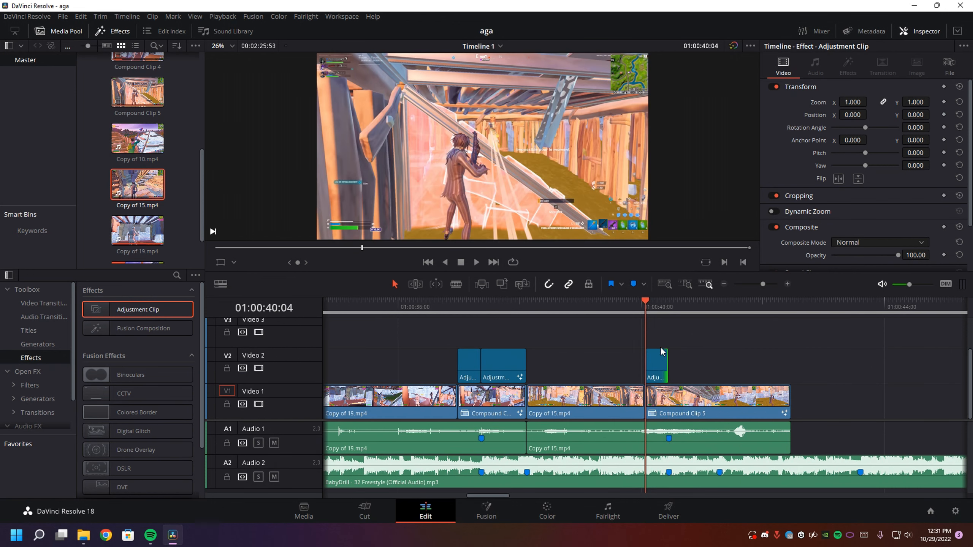
- Open the short adjustment clip above Compound Clip 5 in the Fusion page and add Buildup 2.setting from the Buildups folder
right_click(654, 379)
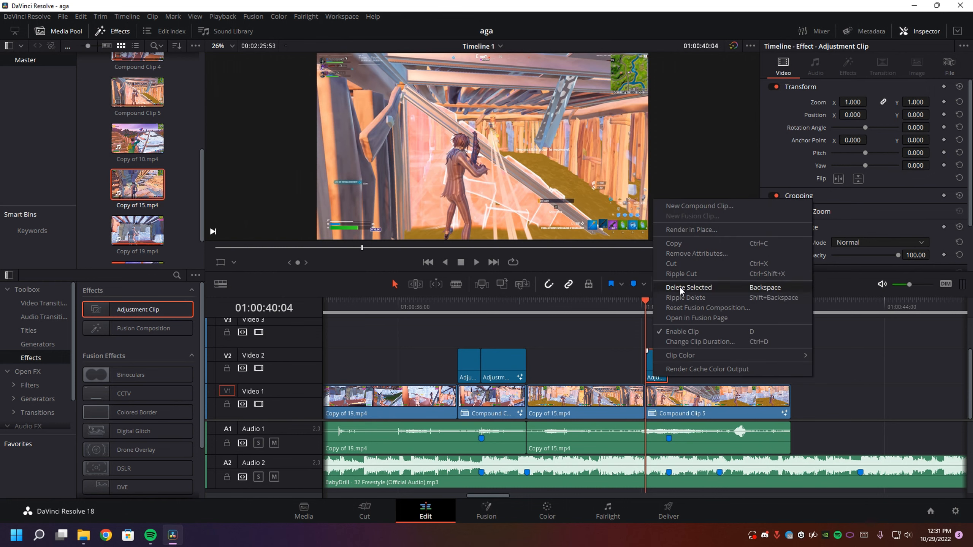
left_click(686, 323)
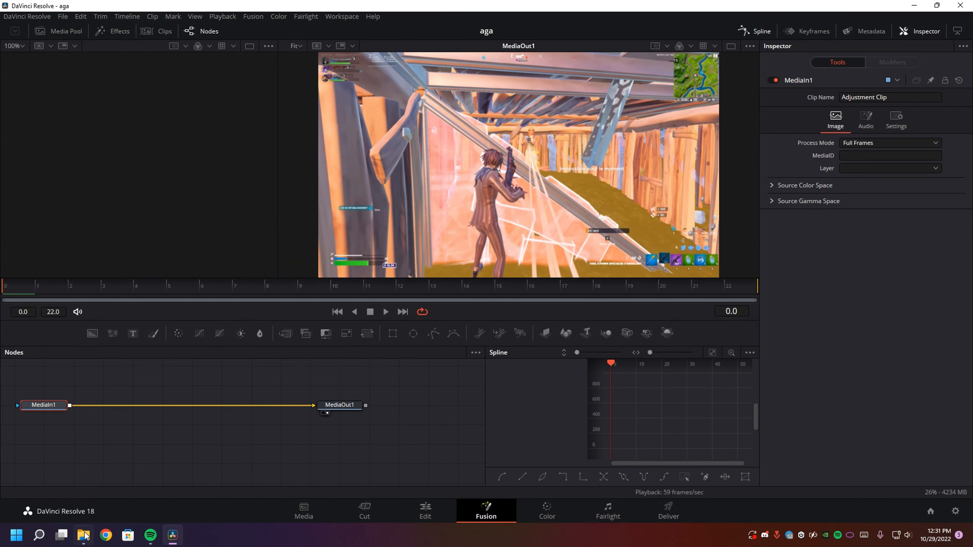
left_click(84, 535)
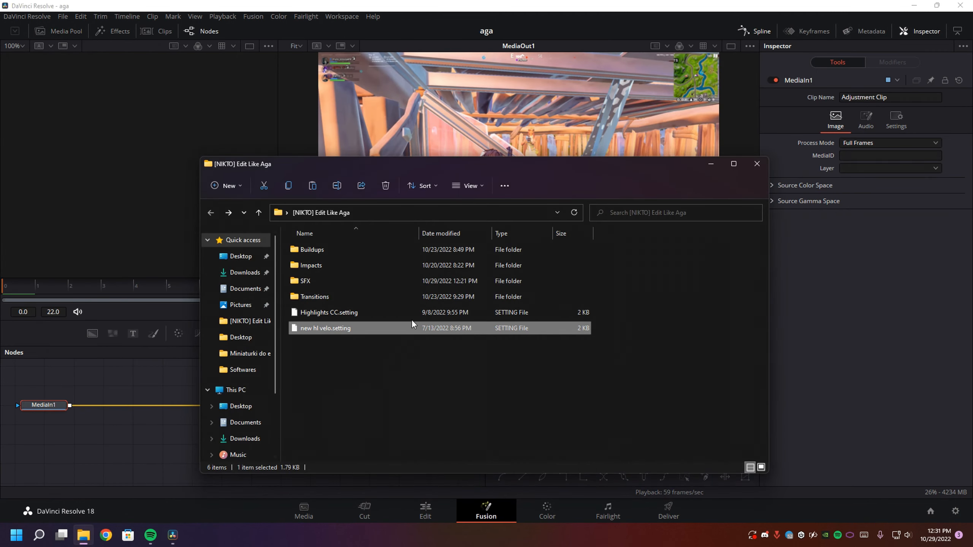
double_click(314, 250)
left_click_drag(325, 268, 294, 446)
- Connect MediaIn1 to ColorCorrector1 and S_HueSatBright1 to MediaOut1, preview the buildup, and return to the Edit page
left_click_drag(238, 406, 142, 442)
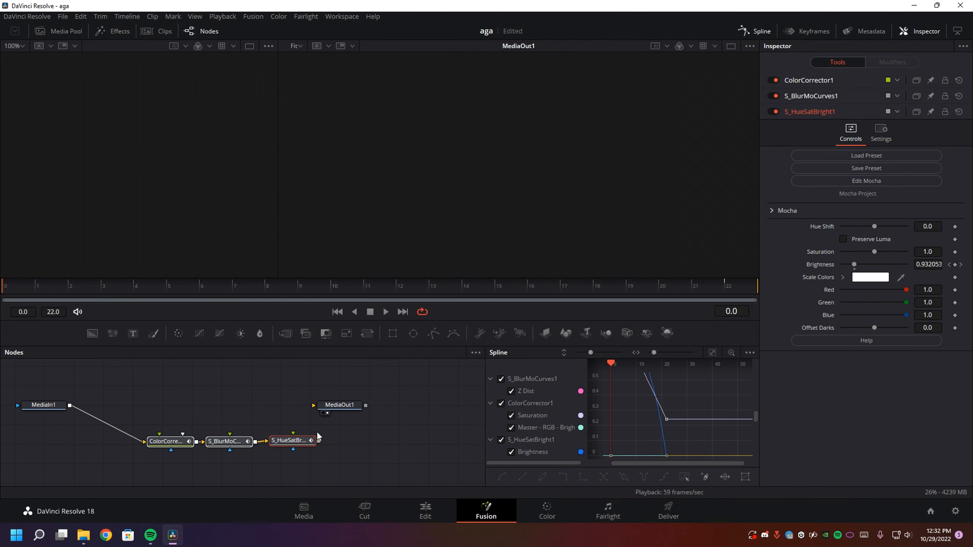
left_click_drag(318, 441, 313, 405)
key("space")
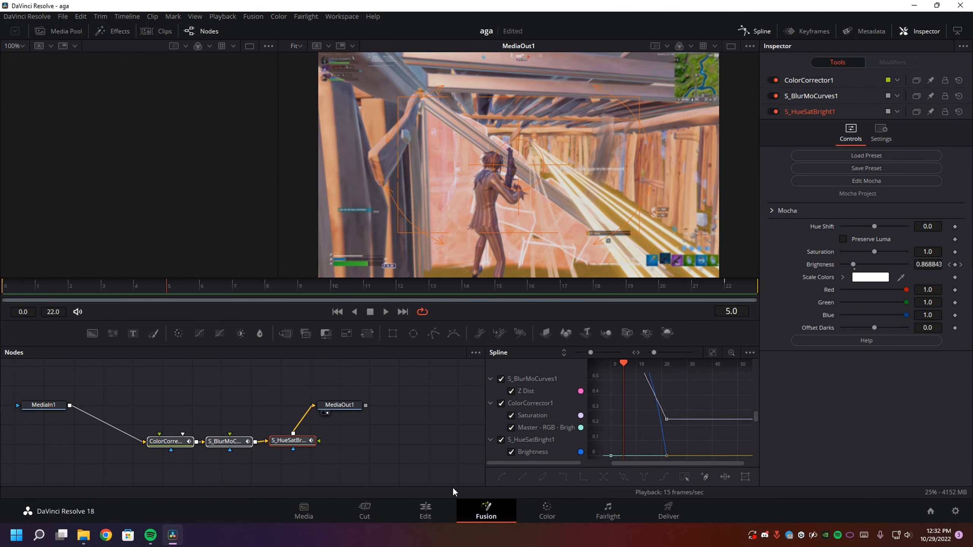
left_click(425, 511)
- Add another Adjustment Clip on Video 2 at 01:00:40:27, cut it at Marker 4 at 01:00:41:17, and delete the remainder
left_click(669, 301)
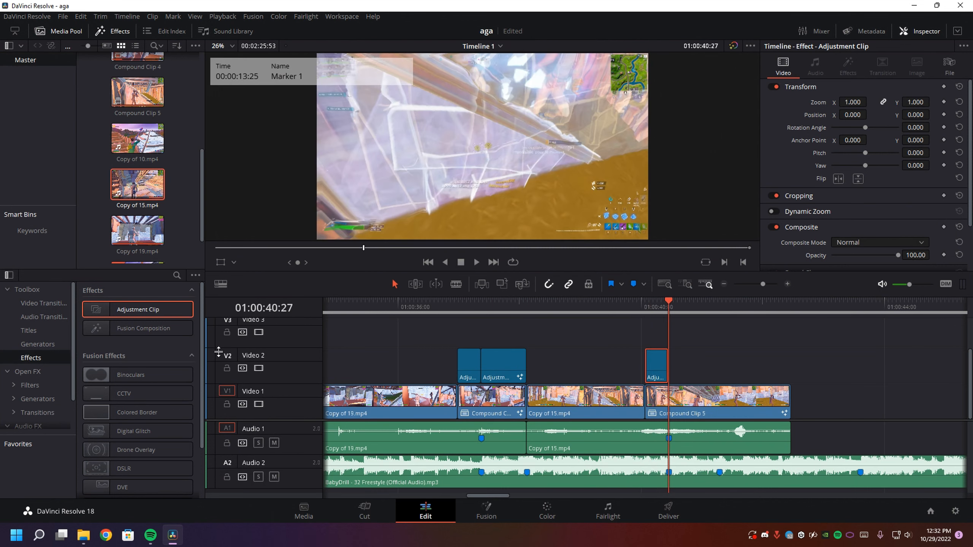
left_click_drag(149, 305, 673, 381)
left_click(719, 308)
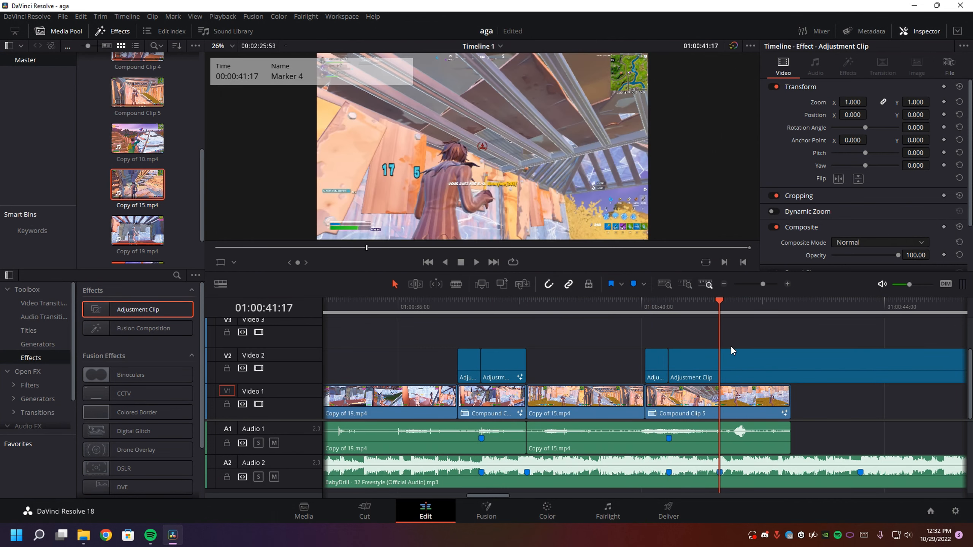
left_click(741, 371)
key("ctrl+b")
left_click(741, 371)
key("BackSpace")
- Open the longer adjustment clip above Compound Clip 5 in the Fusion page and add Shake Impact 1.setting from the Impacts folder
left_click(684, 354)
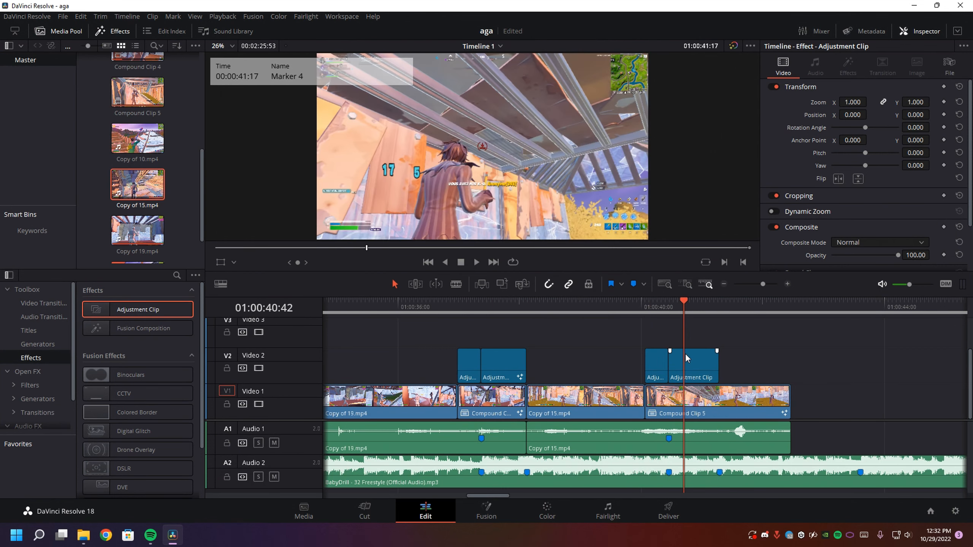
right_click(688, 358)
left_click(716, 478)
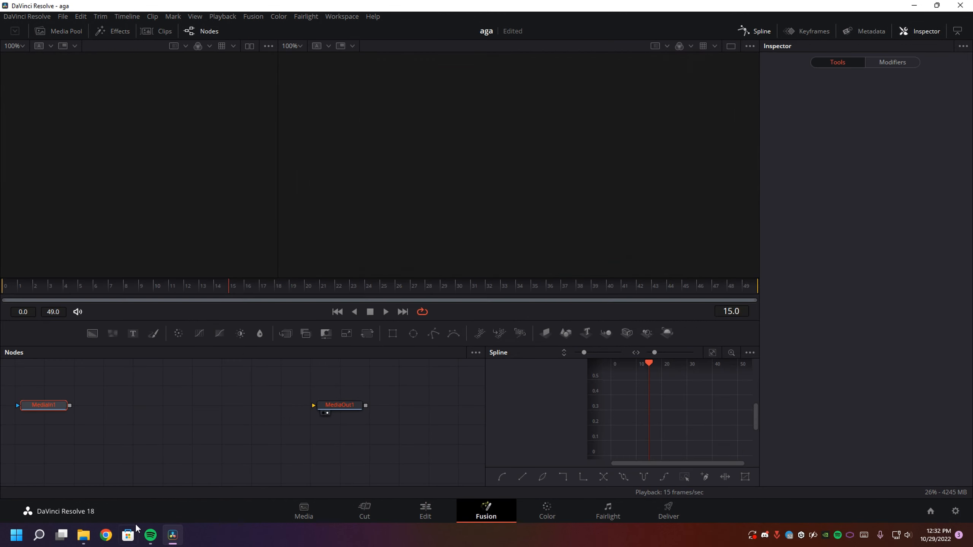
left_click(89, 540)
key("alt+Up")
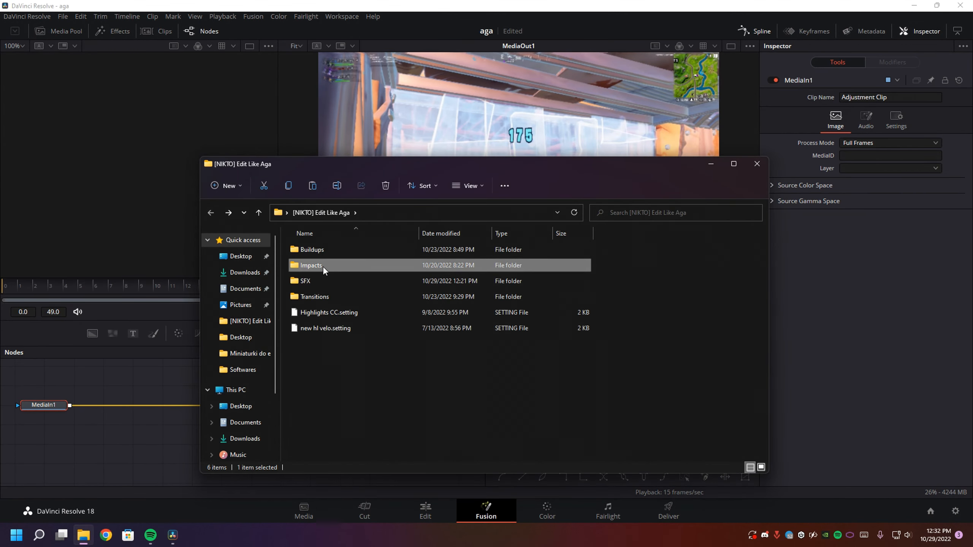
double_click(323, 266)
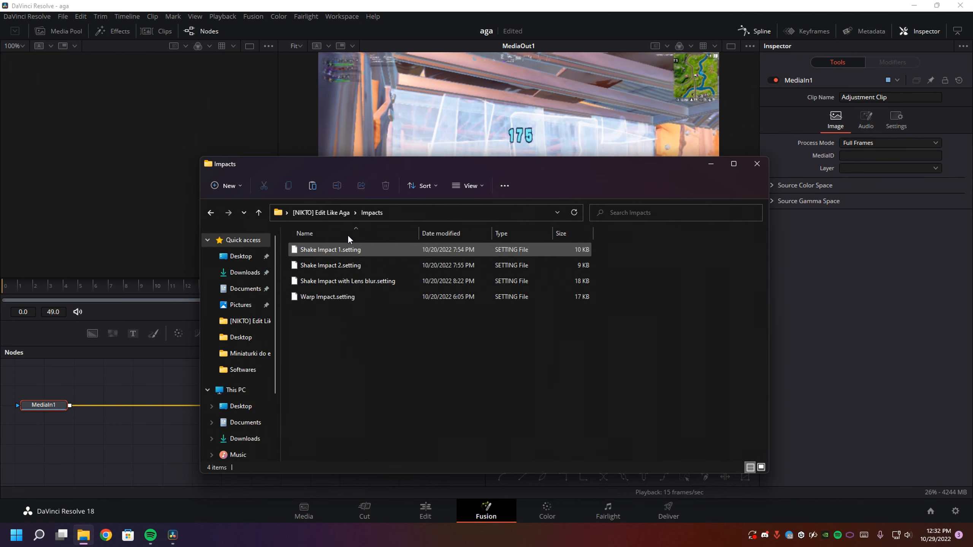
left_click_drag(379, 166, 444, 169)
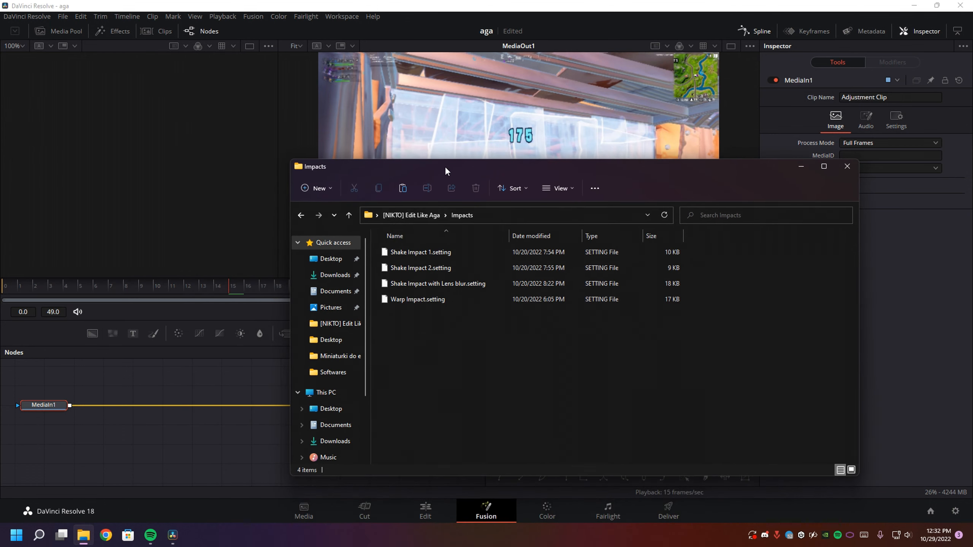
left_click_drag(430, 251, 208, 418)
- Connect MediaIn1 to S_Shake1 and S_Flicker1 to MediaOut1, preview the shake impact, and return to the Edit page
left_click_drag(210, 415, 101, 421)
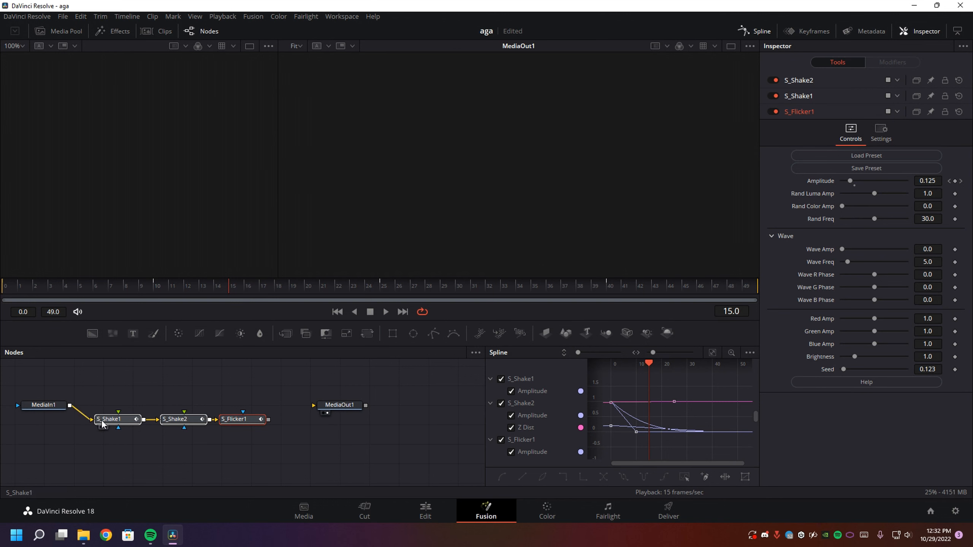
left_click_drag(264, 419, 221, 423)
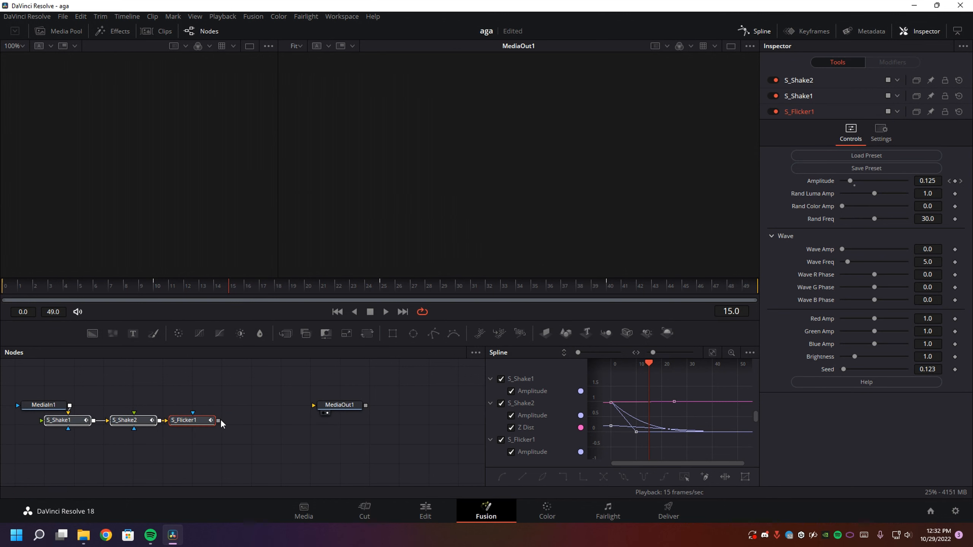
left_click_drag(315, 420, 314, 407)
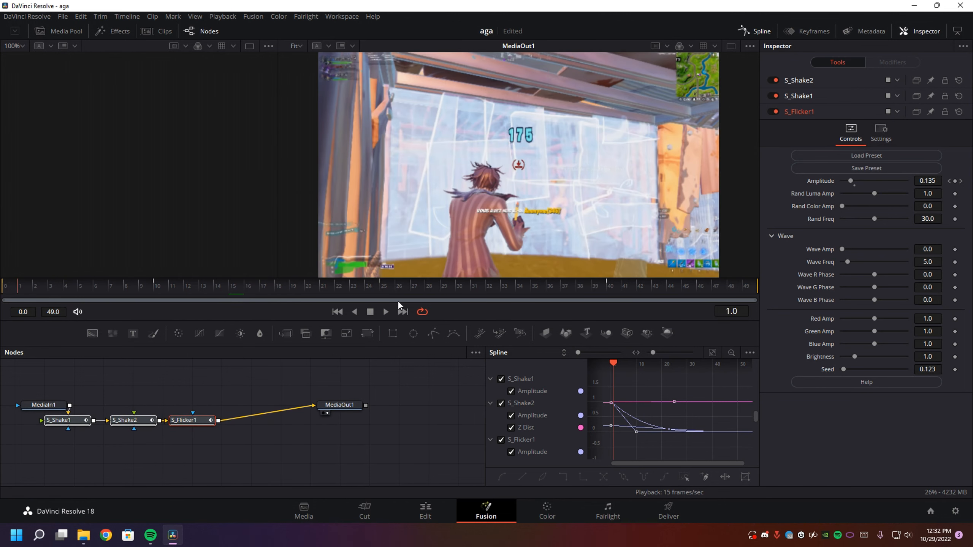
left_click(385, 314)
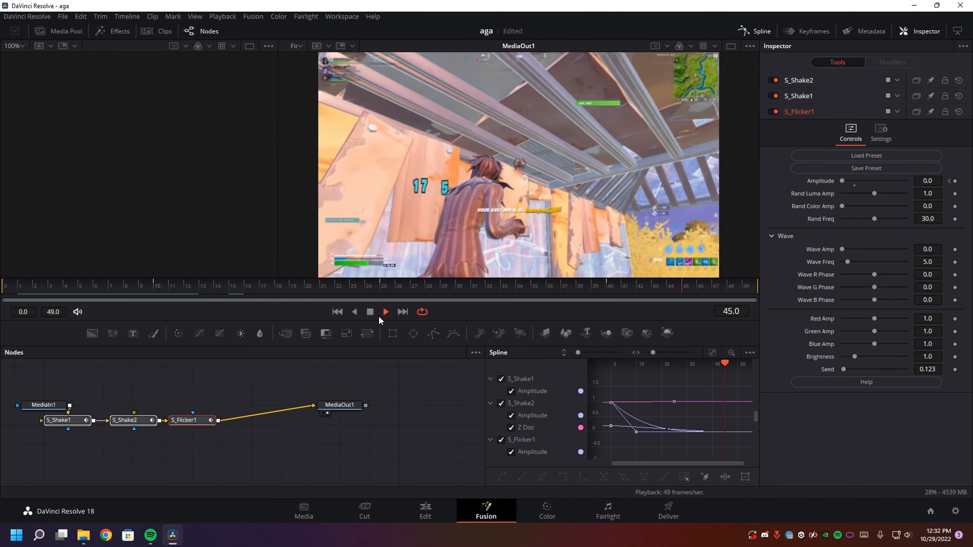
left_click(379, 316)
left_click(421, 508)
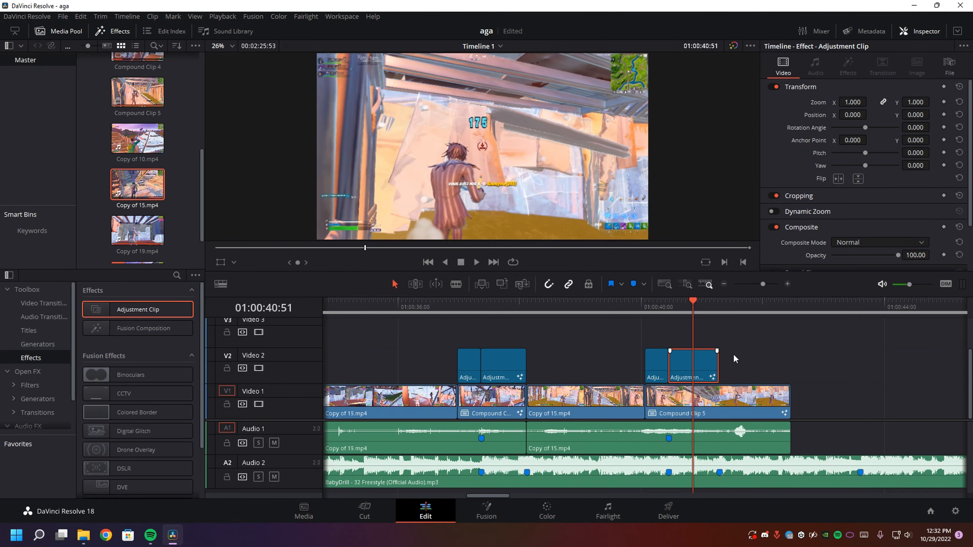
- Trim Compound Clip 5's end to Marker 4, and trim the Copy of 15.mp4 and Copy of 19.mp4 audio to their markers with fade-outs
left_click_drag(781, 407, 718, 407)
left_click_drag(789, 441, 644, 432)
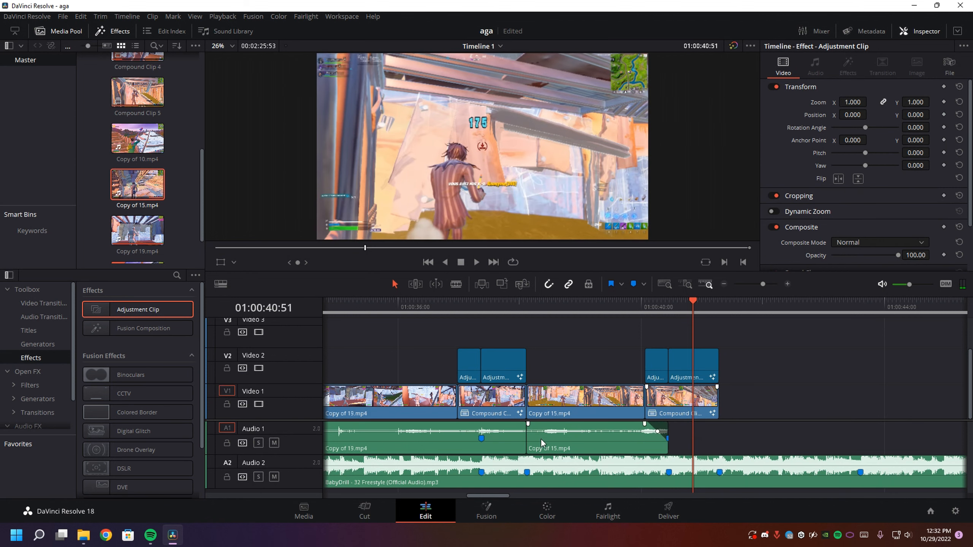
left_click_drag(525, 433, 479, 429)
left_click_drag(478, 425, 456, 423)
- Place Copy of 10.mp4 from the media pool on Video 1 after Compound Clip 5, leaving a gap past Marker 4
left_click(581, 308)
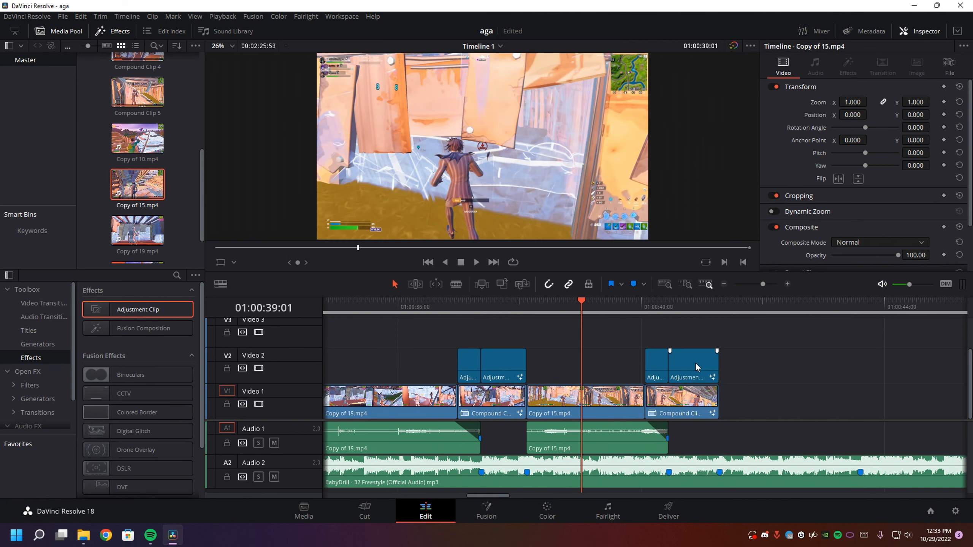
scroll(643, 434, "right", 4)
left_click(568, 307)
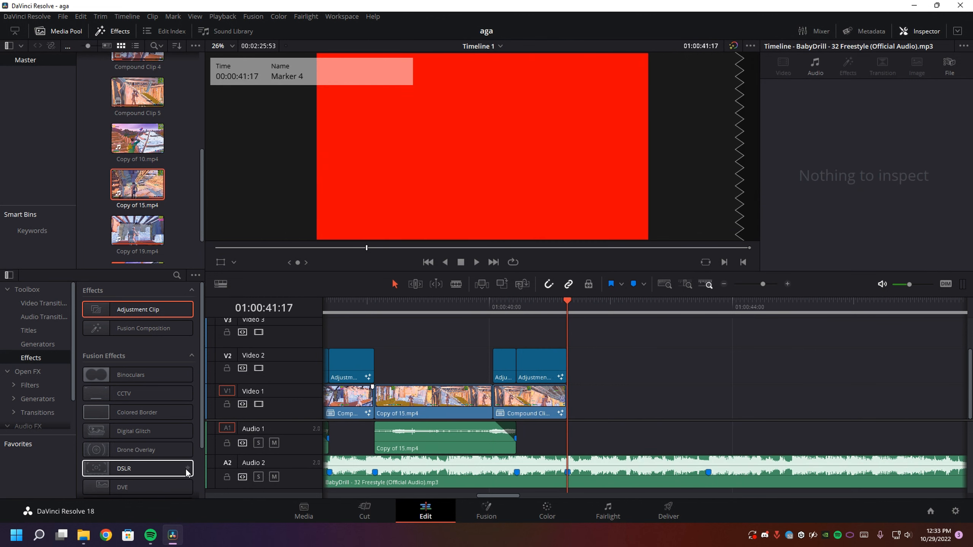
double_click(134, 141)
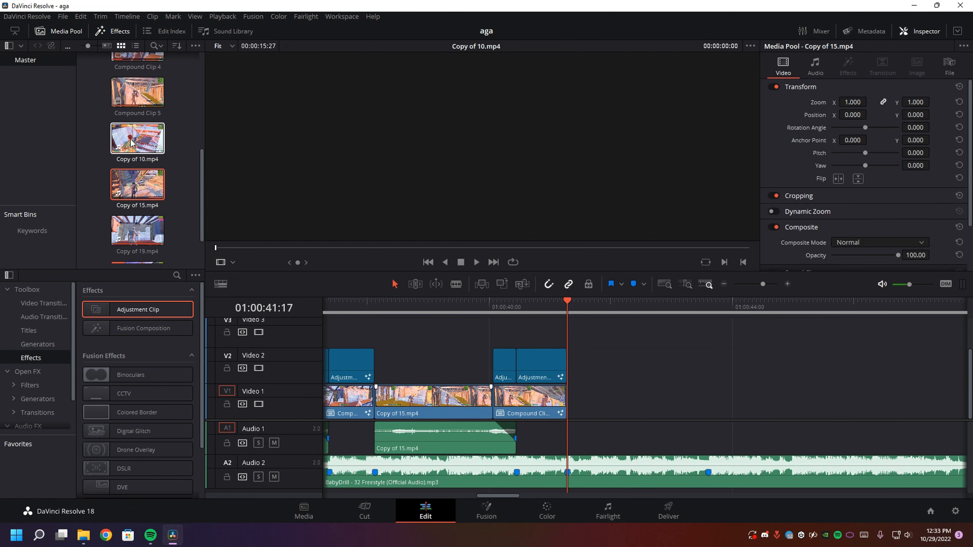
left_click_drag(131, 143, 665, 415)
scroll(674, 383, "right", 2)
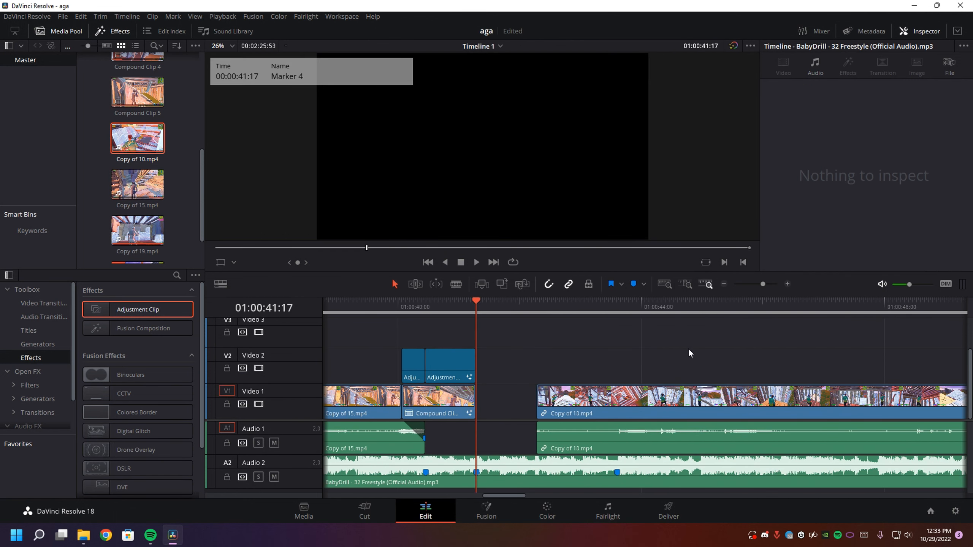
- Locate the elimination shot in Copy of 10.mp4 and add a clip marker on it at 01:00:52:26
left_click(723, 285)
scroll(683, 404, "right", 4)
left_click(828, 307)
left_click(724, 285)
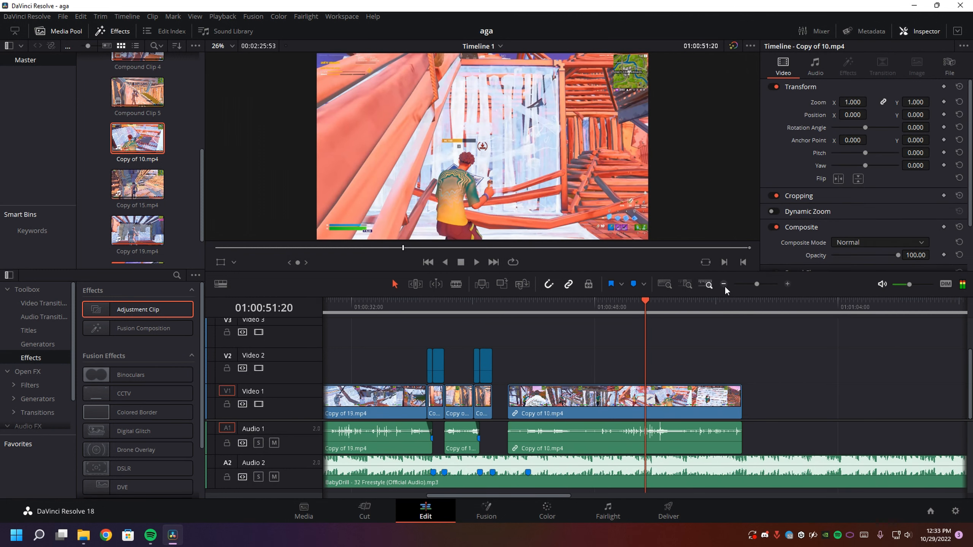
left_click_drag(686, 308, 697, 322)
left_click(674, 303)
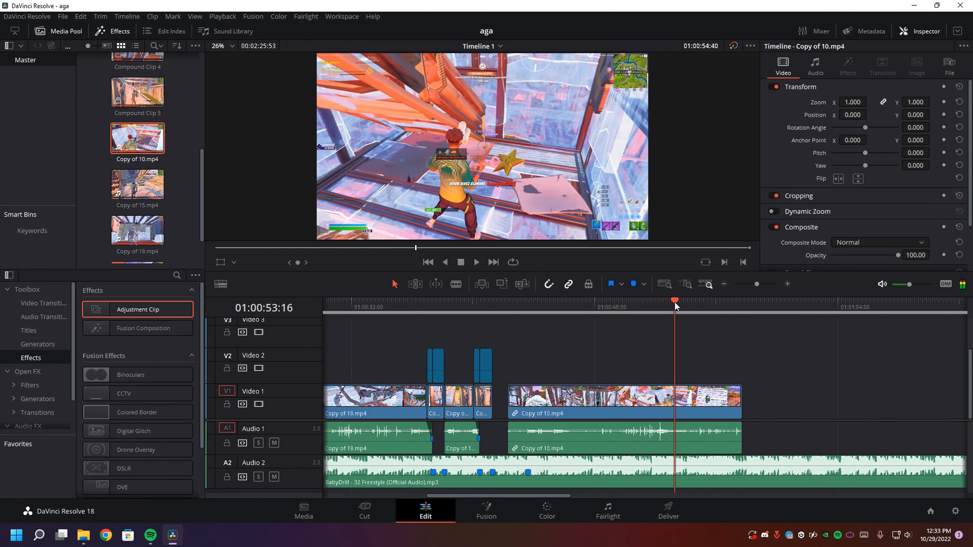
left_click(689, 395)
key("Left")
key("Left")
key("Left")
key("Left")
key("Left")
key("Left")
key("Left")
key("Left")
key("Left")
key("Left")
key("Left")
key("Left")
key("Left")
key("Left")
key("Left")
key("Left")
key("Left")
key("Left")
key("Left")
key("Left")
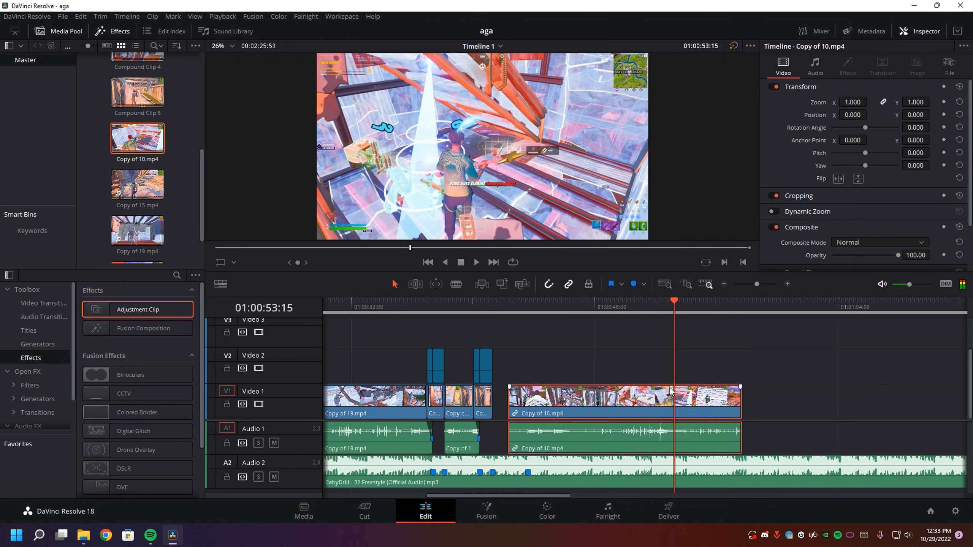
key("Left")
key("Left")
key("Left")
key("Left")
key("Left")
key("Left")
key("Left")
key("Left")
key("Left")
key("Left")
key("Left")
key("Left")
key("Left")
key("Left")
key("Left")
key("Left")
key("Left")
key("Left")
key("Left")
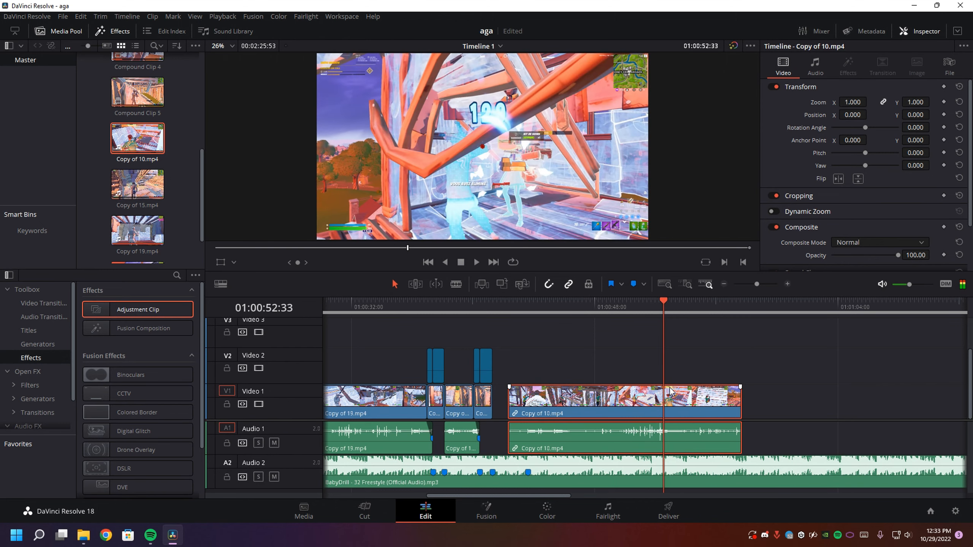
key("Right")
key("Right")
key("Right")
key("Right")
key("Right")
key("Right")
key("Right")
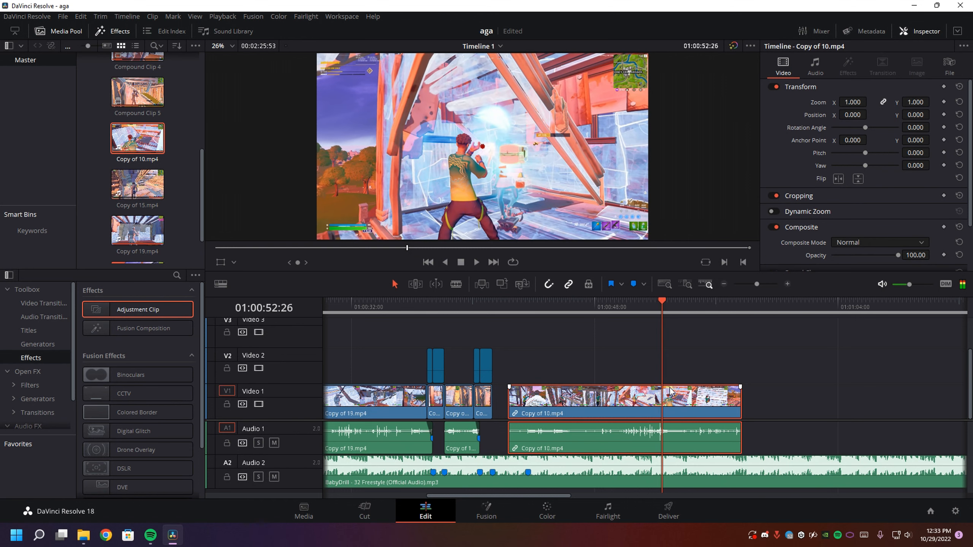
key("m")
- Align the Copy of 10.mp4 clip marker with song Marker 5 and make the clip start at Marker 4, right after Compound Clip 5
mouse_move(515, 413)
left_mouse_down()
mouse_move(662, 410)
mouse_move(545, 415)
mouse_move(499, 399)
left_mouse_up()
left_click(496, 310)
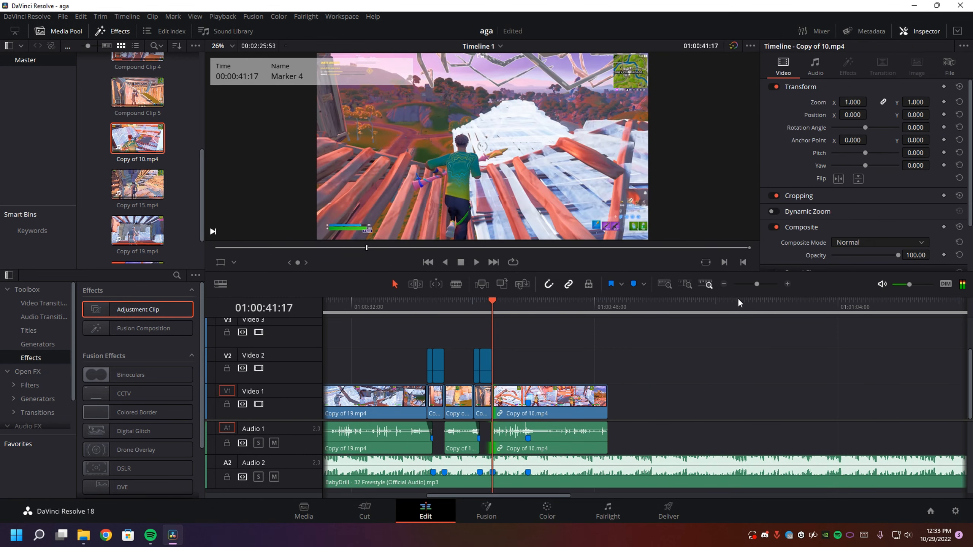
- Unlink the Copy of 10.mp4 audio from its video and trim the audio's end to the marker with a fade-out
left_click(785, 284)
right_click(752, 434)
left_click(781, 426)
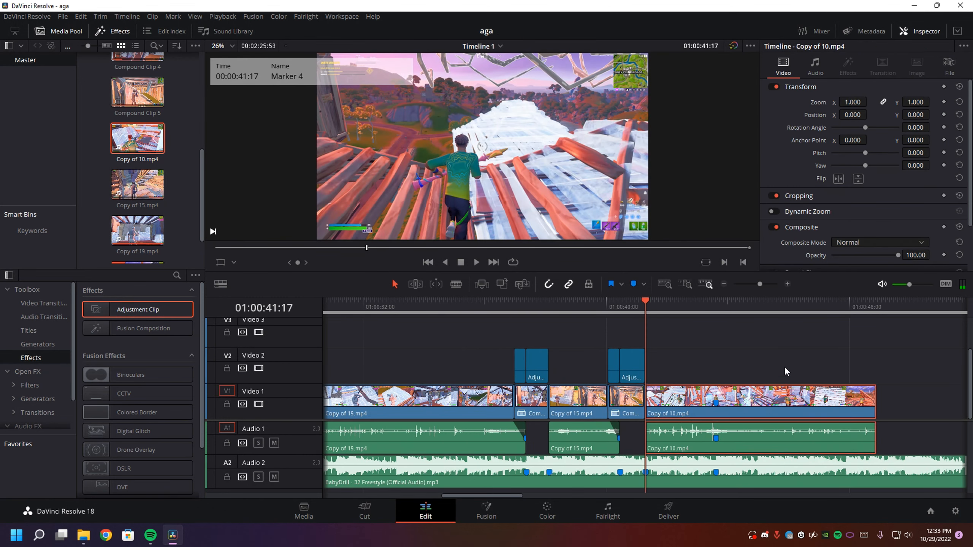
left_click(785, 367)
left_click(767, 457)
left_click(794, 438)
left_click_drag(871, 447, 709, 424)
- Split the Copy of 10.mp4 video at 01:00:43:13, 23 frames before its marker at 01:00:43:36
left_click(714, 397)
left_click(717, 311)
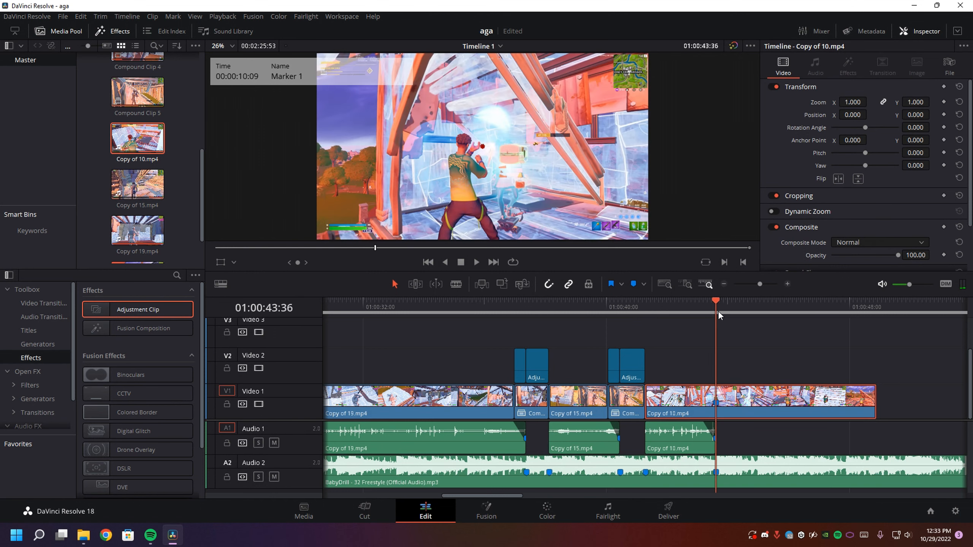
left_click(786, 284)
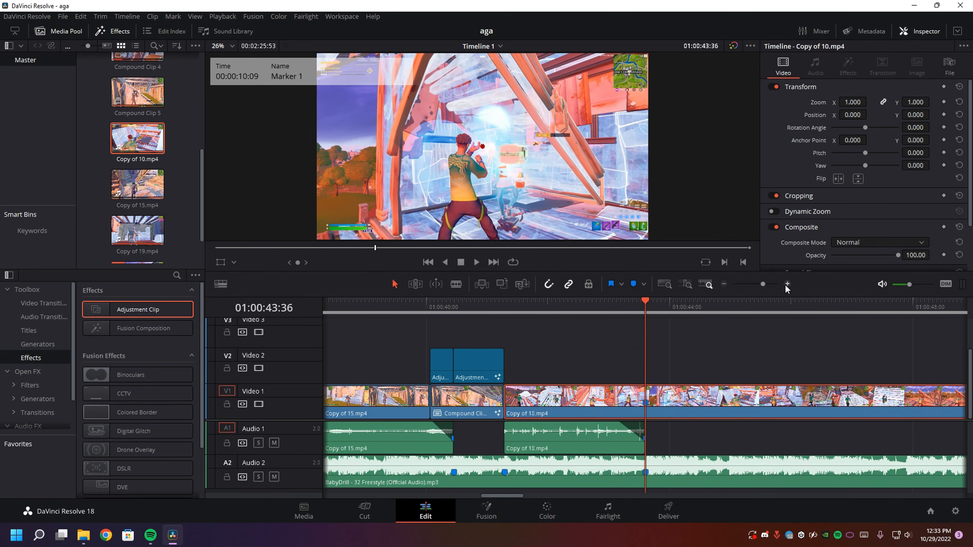
key("Left")
key("Left")
key("Left")
key("Left")
key("Left")
key("Left")
key("Left")
key("Left")
key("Left")
key("Left")
key("Left")
key("Left")
key("Left")
key("Left")
key("Left")
key("Left")
key("Left")
key("Left")
key("Left")
key("Left")
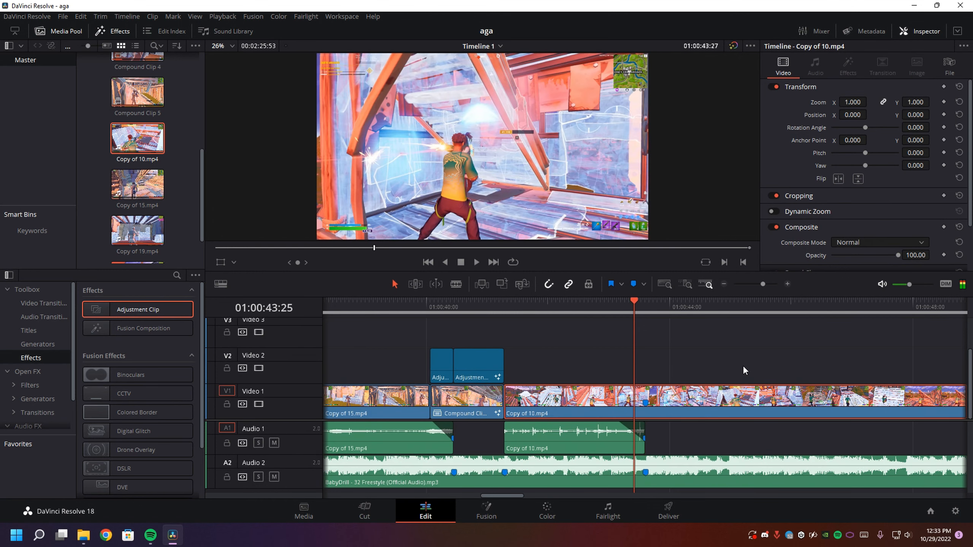
key("ctrl+b")
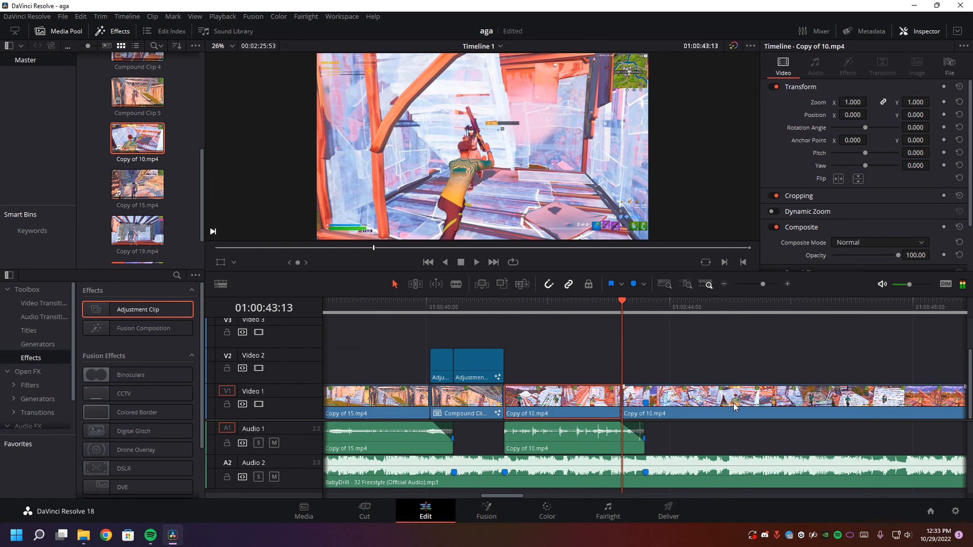
- Create a compound clip from the part of Copy of 10.mp4 after the cut, keeping the suggested name
right_click(678, 406)
left_click(722, 104)
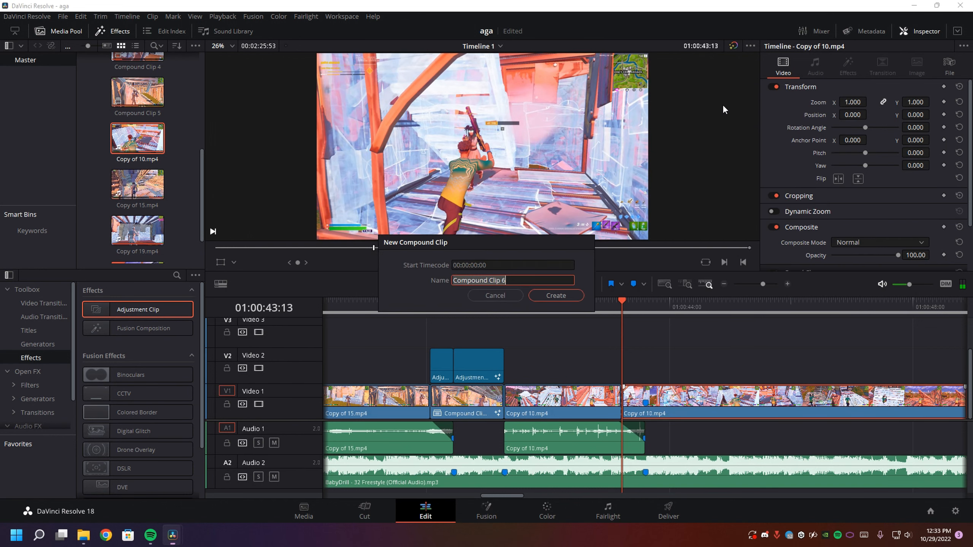
left_click(573, 296)
- Open Compound Clip 6 in the Fusion page and insert new hl velo.setting between MediaIn1 and MediaOut1
left_click(645, 305)
left_click(496, 505)
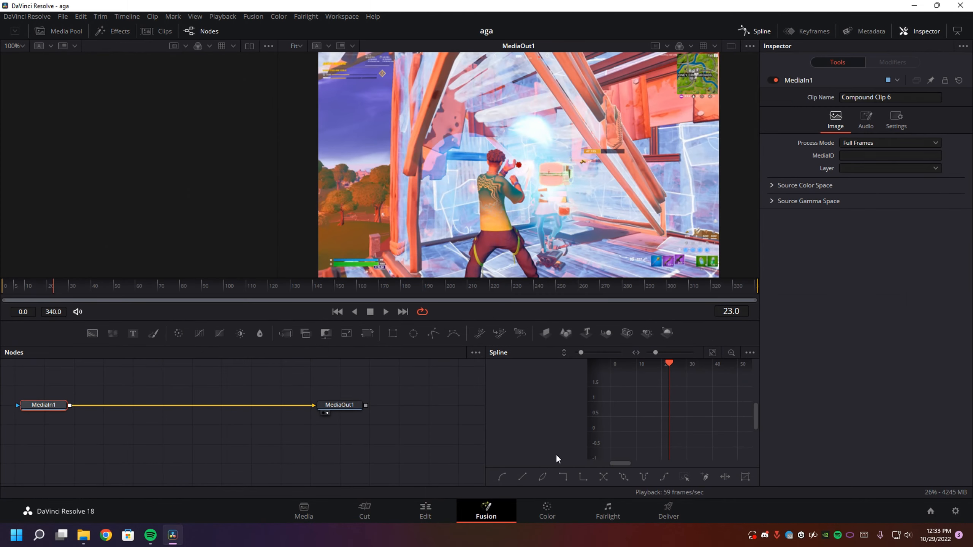
left_click(84, 536)
key("alt+Left")
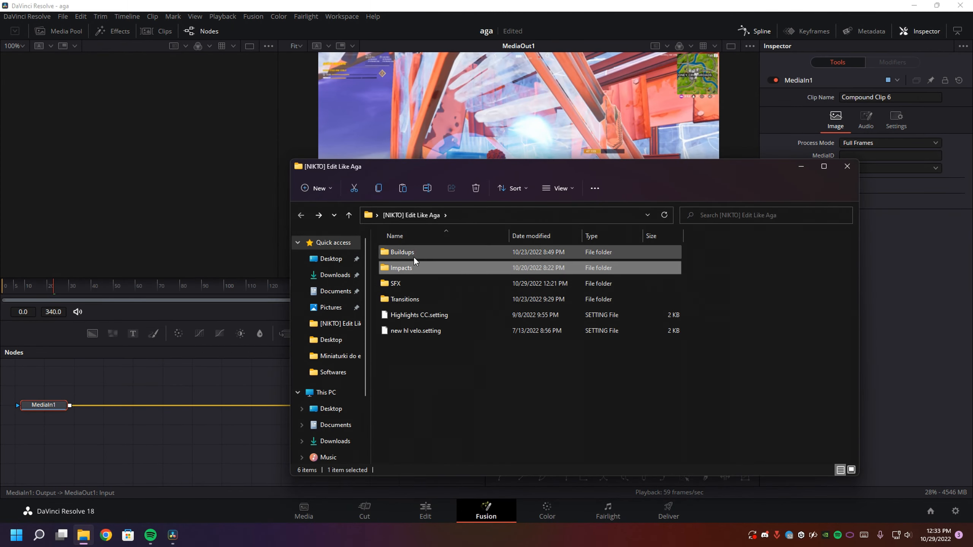
left_click_drag(416, 330, 172, 408)
- Preview the Twixtor velocity on Compound Clip 6 from its first frame and return to the Edit page
left_click_drag(48, 286, 3, 285)
key("space")
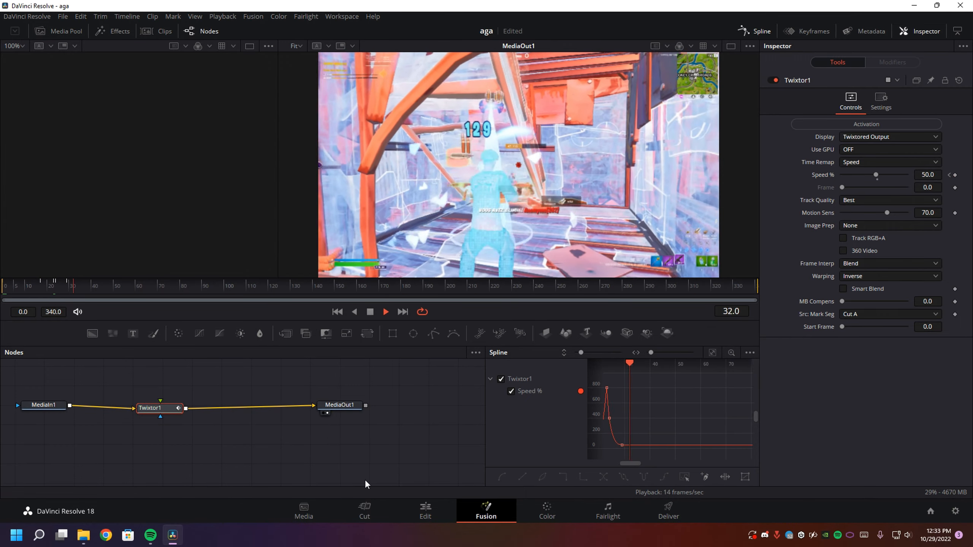
left_click_drag(19, 286, 2, 287)
key("space")
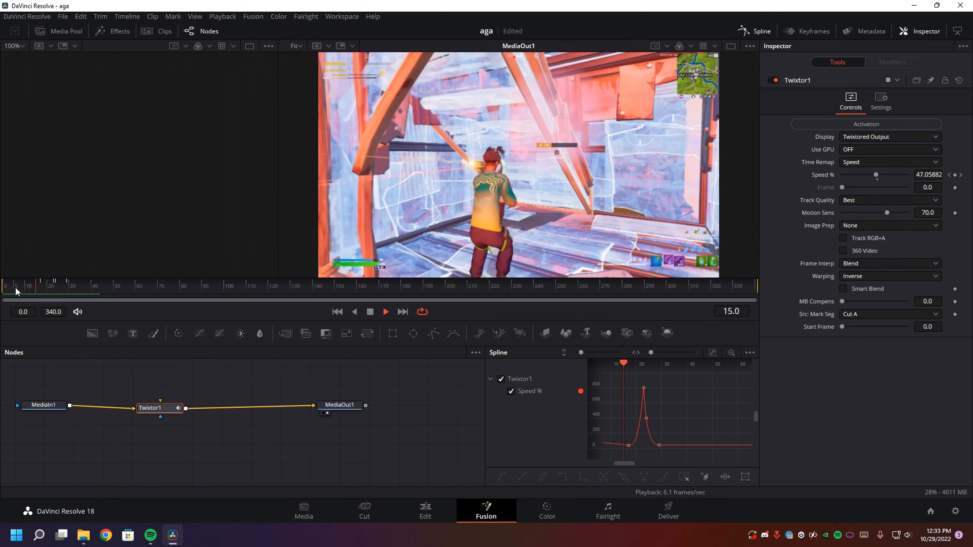
left_click(439, 512)
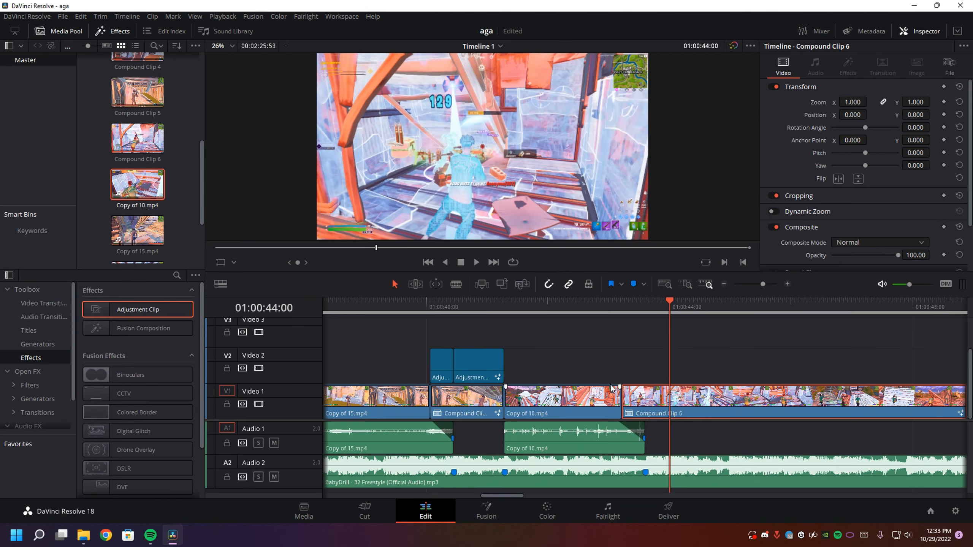
- Add an Adjustment Clip on Video 2 at Marker 5 (01:00:43:36) and extend its end to the end of Compound Clip 6
left_click_drag(659, 309, 646, 308)
scroll(448, 425, "right", 2)
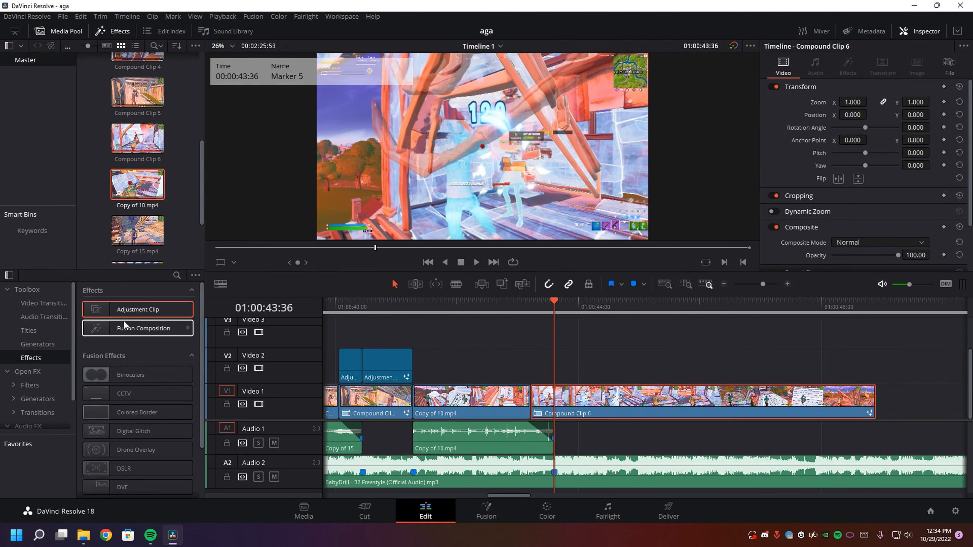
mouse_move(131, 312)
left_mouse_down()
mouse_move(138, 322)
mouse_move(564, 376)
mouse_move(553, 373)
left_mouse_up()
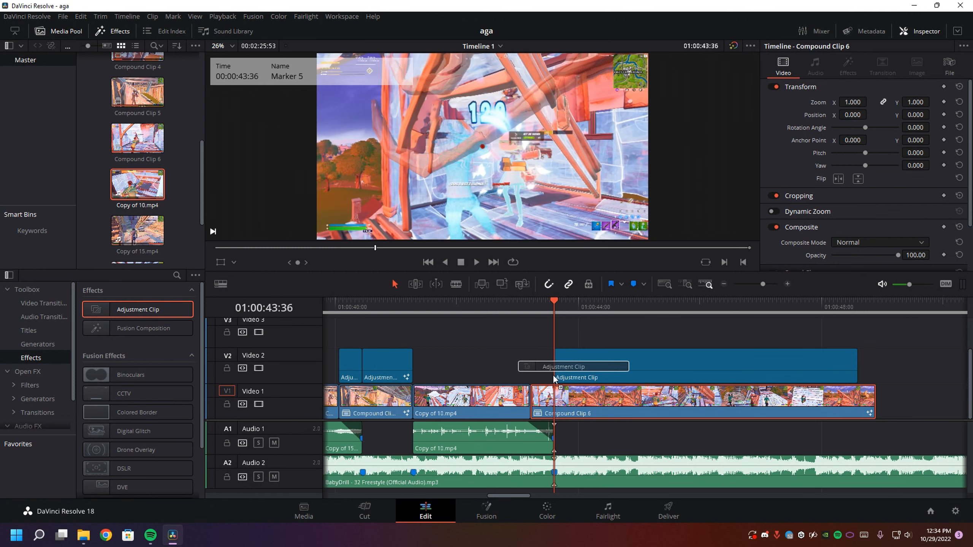
left_click_drag(853, 372, 873, 372)
left_click(799, 368)
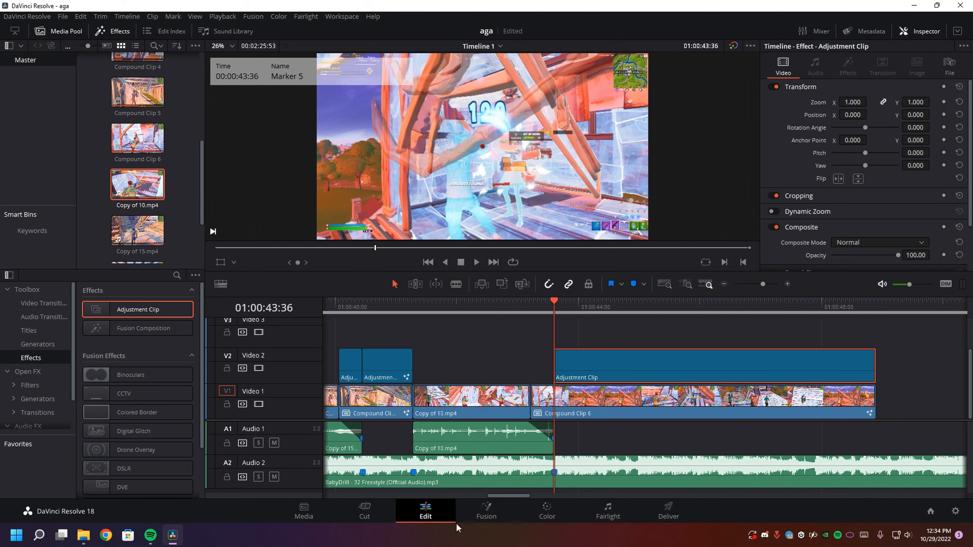
- Open the Video 2 adjustment clip after Marker 5 in Fusion and insert the preset from the Impacts folder between MediaIn1 and MediaOut1
right_click(607, 373)
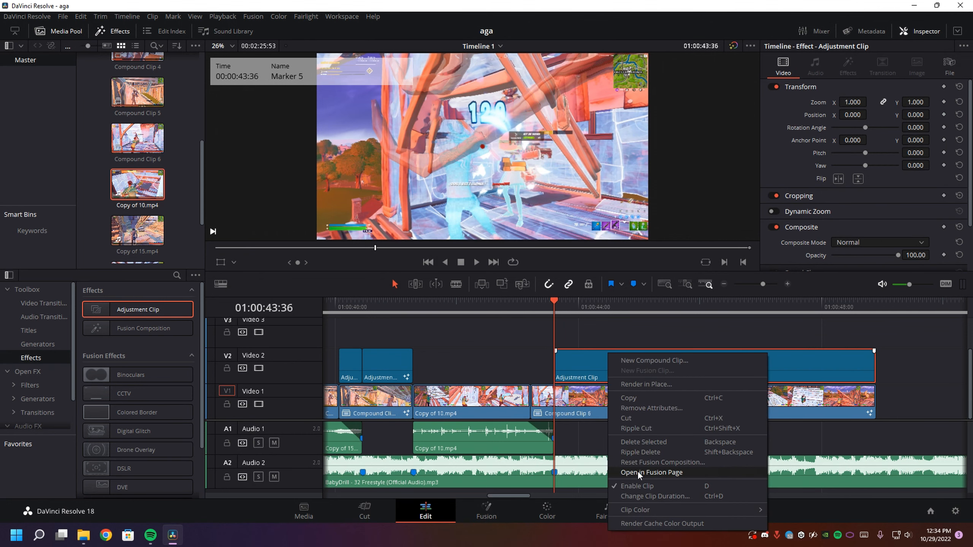
left_click(654, 472)
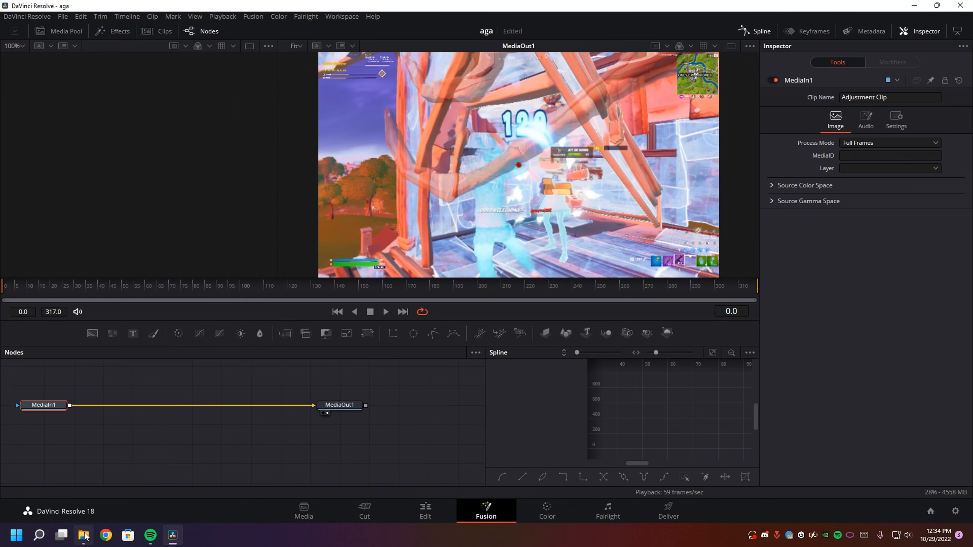
left_click(83, 535)
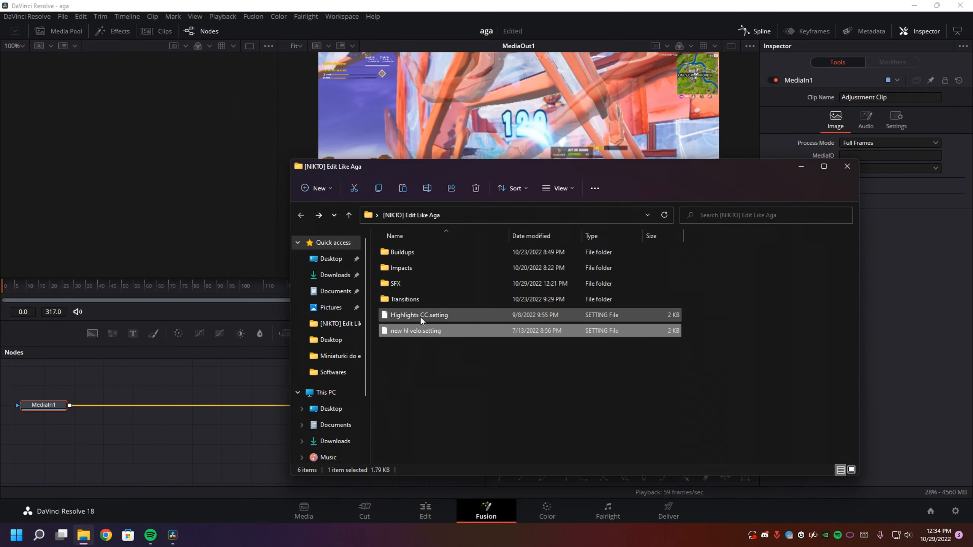
double_click(412, 269)
left_click_drag(430, 284, 140, 419)
left_click(296, 3)
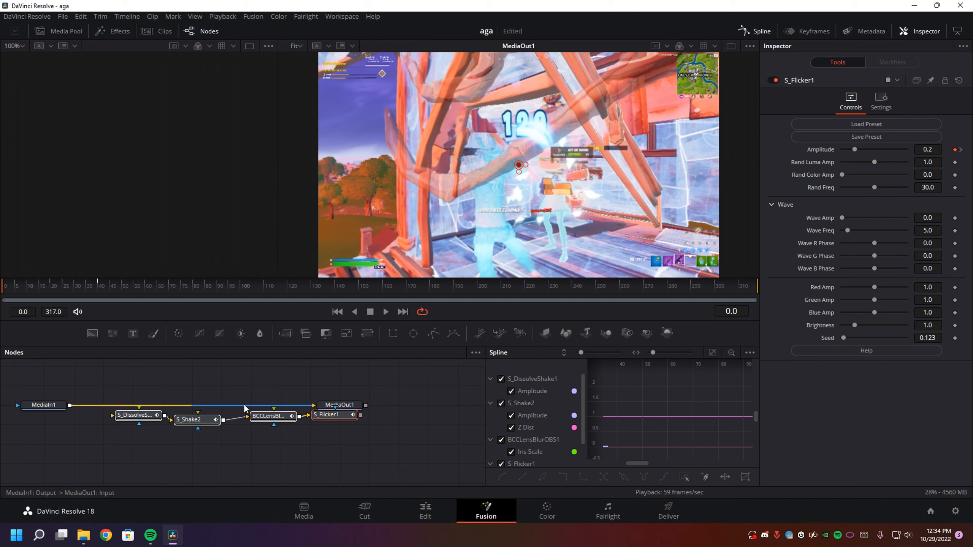
left_click_drag(245, 406, 114, 413)
left_click_drag(339, 405, 367, 407)
- Preview the impact effect in Fusion, replay it from the first frames, and return to the Edit page
key("space")
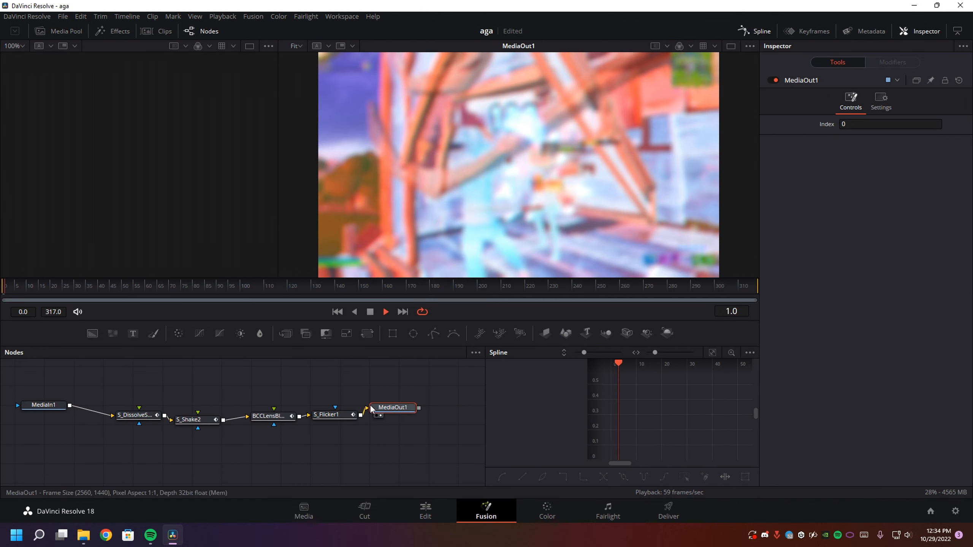
left_click(226, 17)
left_click(261, 5)
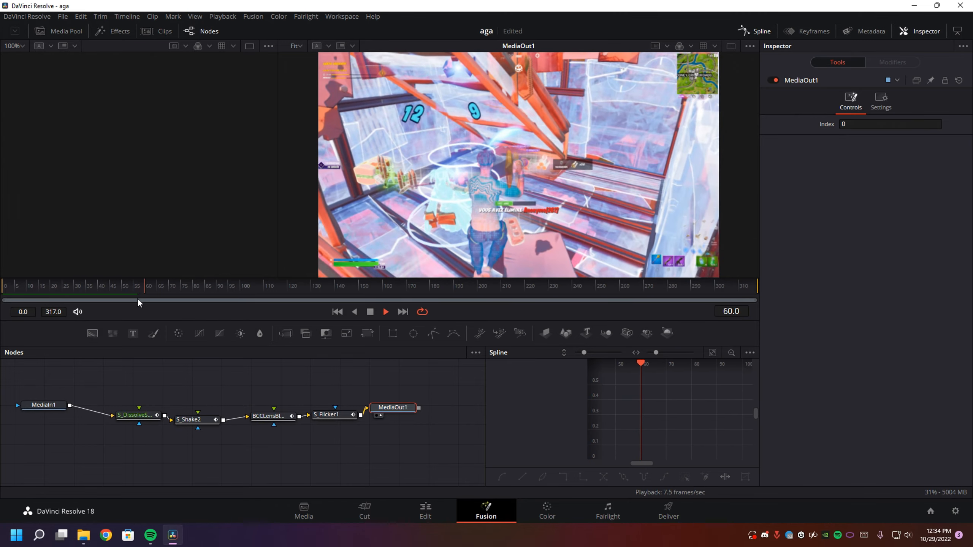
left_click_drag(130, 287, 2, 294)
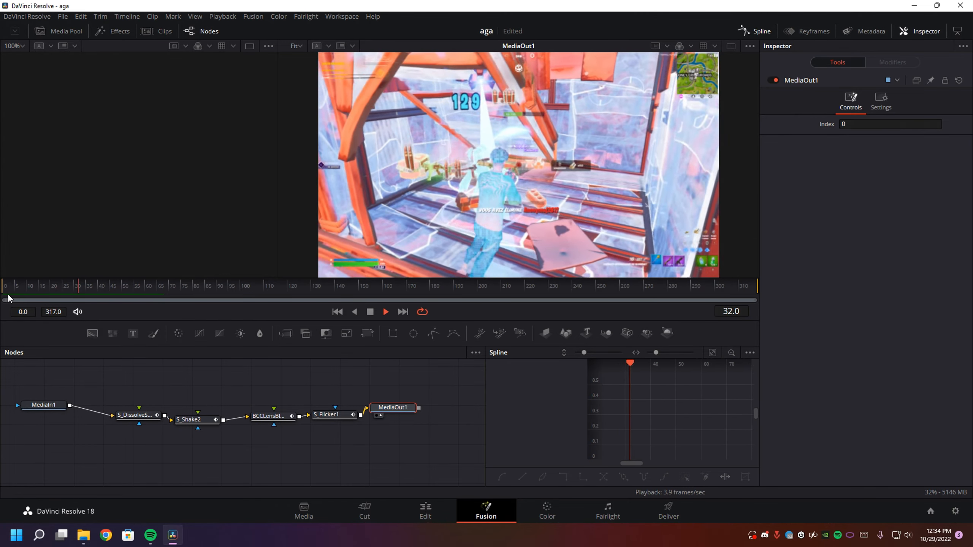
key("space")
left_click(449, 504)
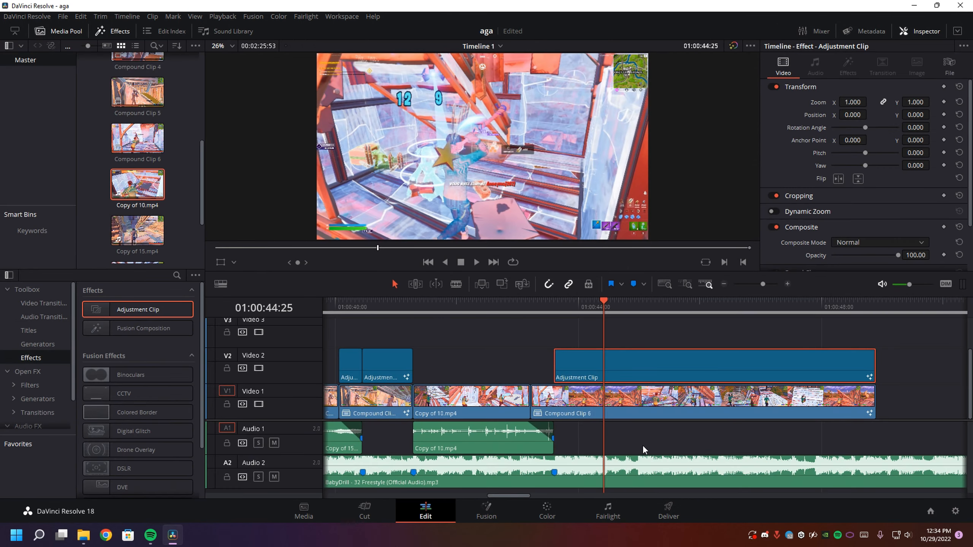
- Add a Cross Dissolve at the cut on Marker 2 (01:00:38:07) on Video 1 and shorten it to 40 frames
scroll(638, 421, "left", 10)
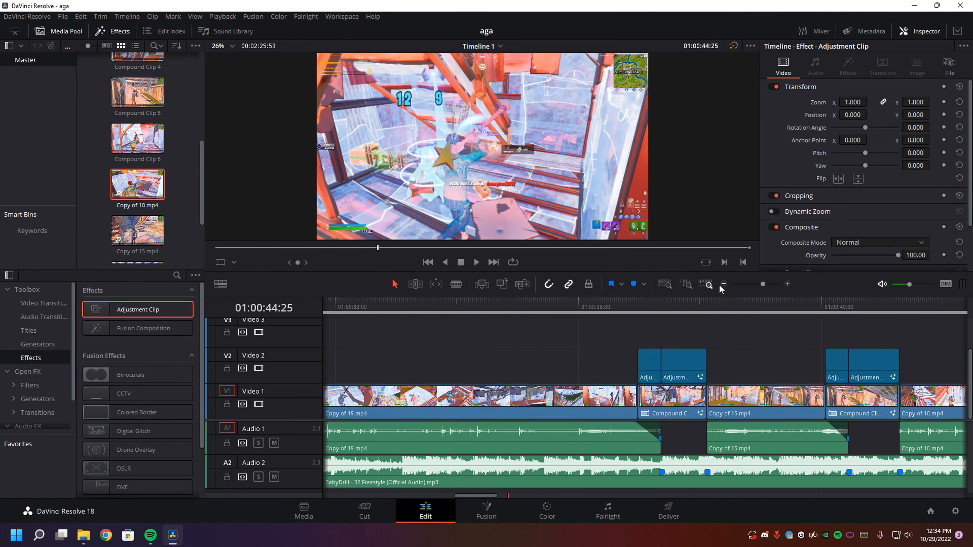
scroll(694, 332, "right", 3)
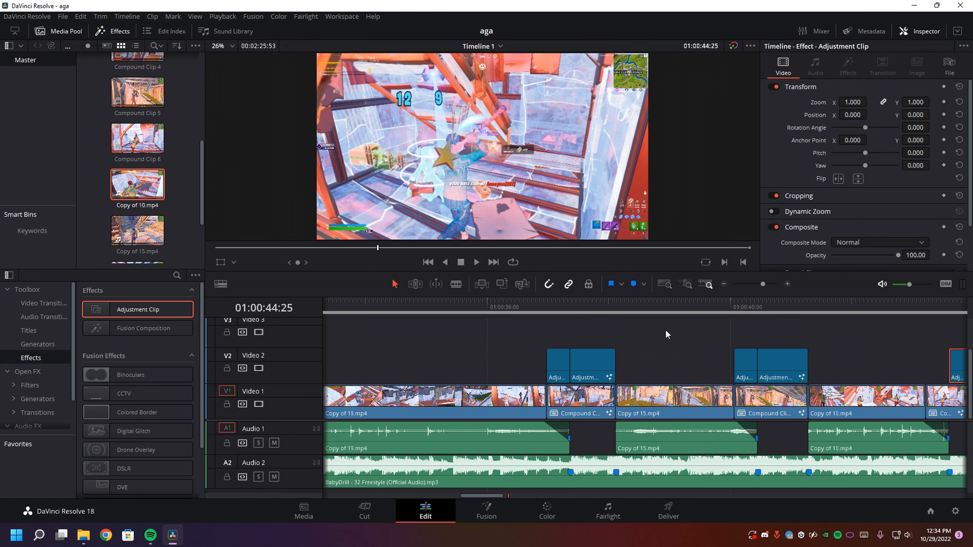
left_click(568, 307)
left_click_drag(568, 310, 562, 310)
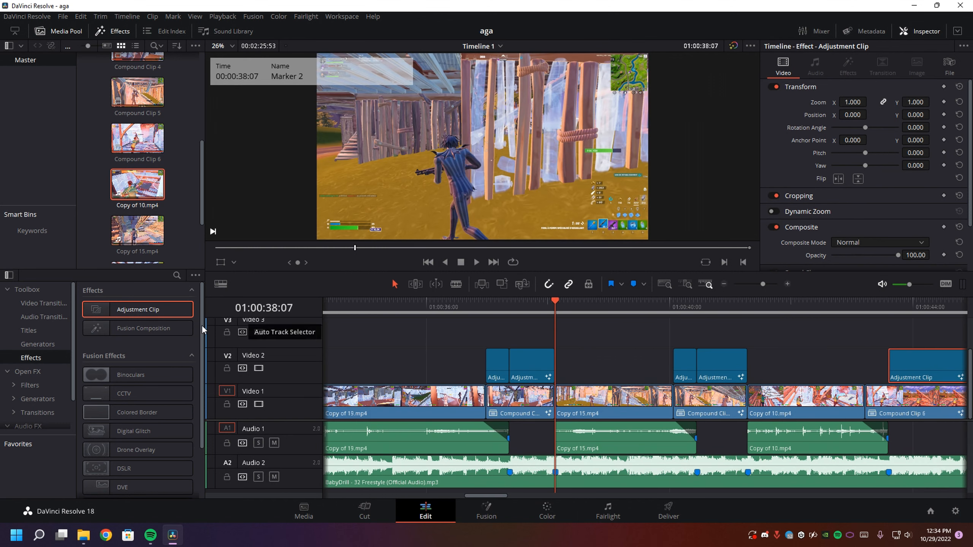
left_click(43, 306)
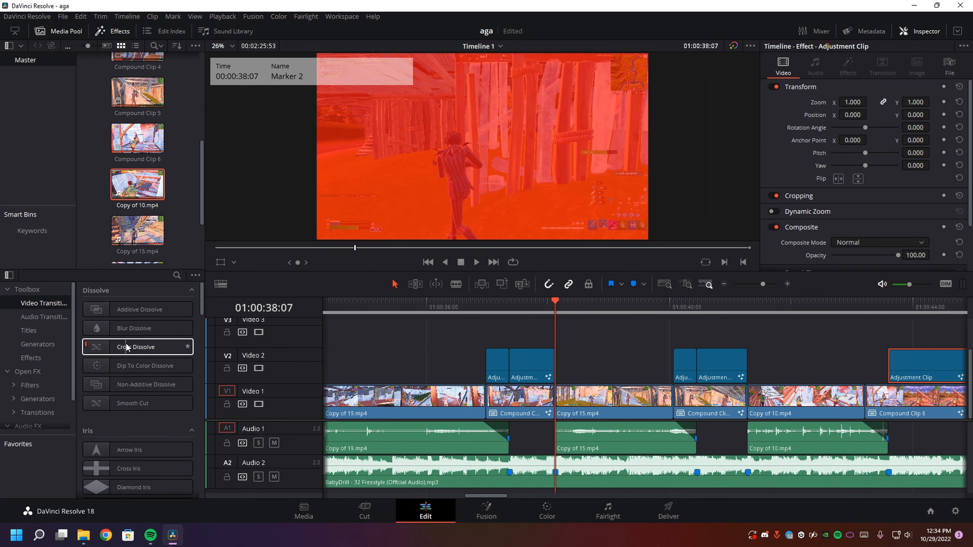
left_click_drag(125, 343, 561, 396)
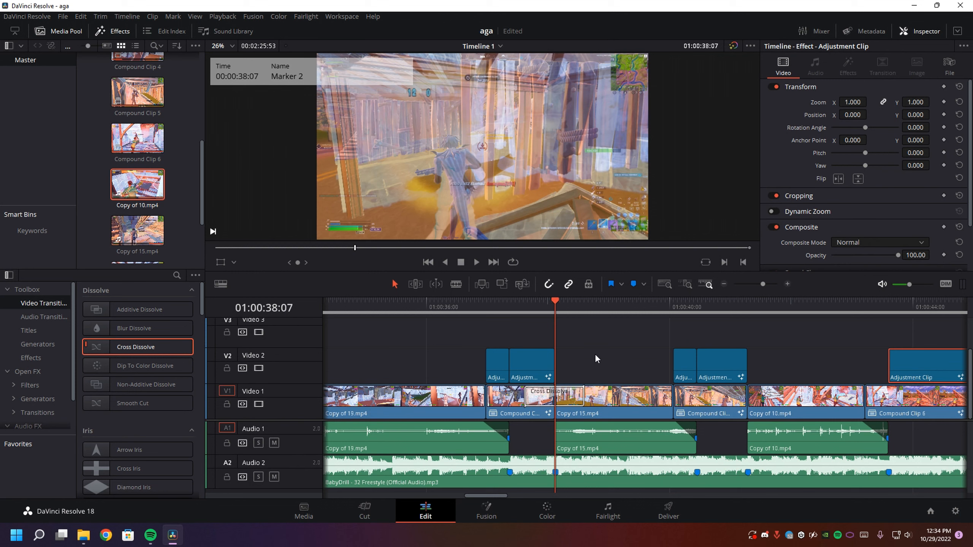
left_click_drag(583, 400, 571, 398)
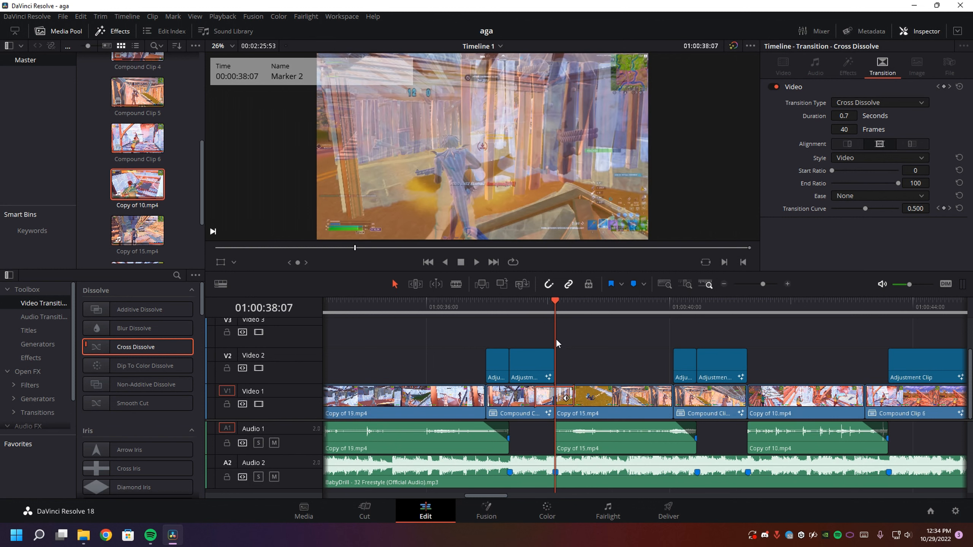
- Add an Adjustment Clip on Video 3 at the Cross Dissolve's start (01:00:37:47) and trim it to about 52 frames
key("Left")
key("Left")
key("Left")
key("Left")
key("Left")
key("Left")
key("Left")
key("Left")
key("Left")
key("Left")
key("Left")
key("Left")
key("Left")
key("Left")
key("Left")
key("Left")
key("Left")
key("Left")
key("Left")
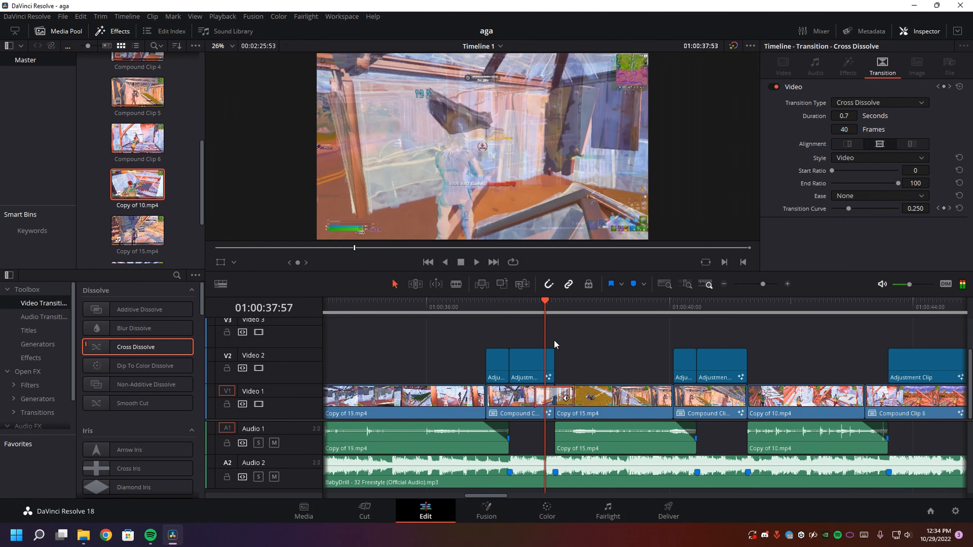
key("Left")
key("Left")
key("Right")
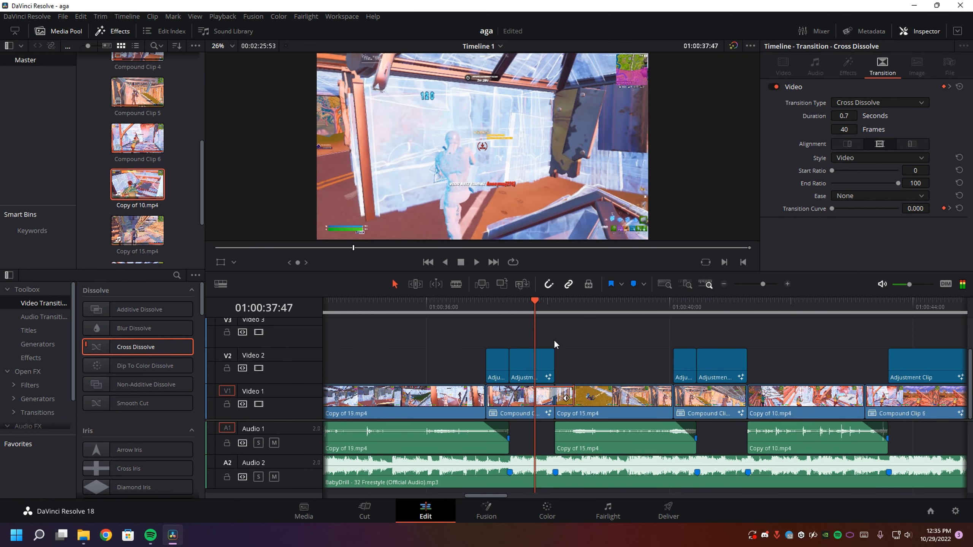
left_click(31, 358)
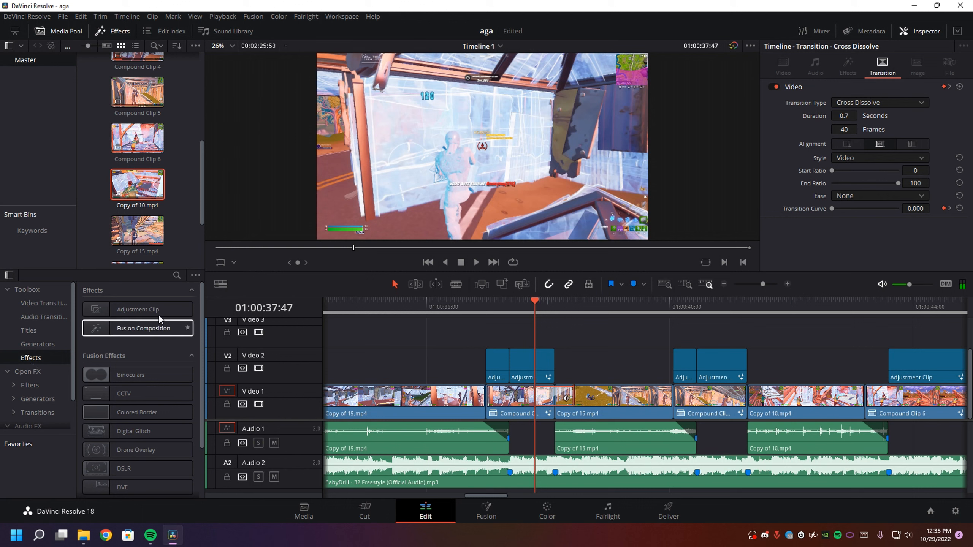
left_click_drag(159, 314, 536, 330)
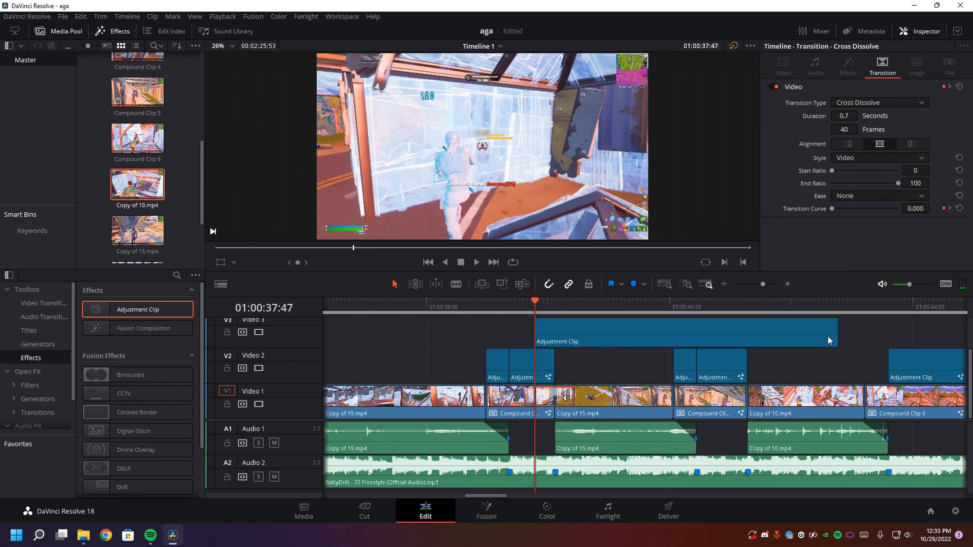
left_click_drag(837, 336, 582, 336)
- Open the Video 3 adjustment clip in Fusion and insert Aga Blur Transition (20).setting between MediaIn1 and MediaOut1
left_click(570, 334)
right_click(562, 330)
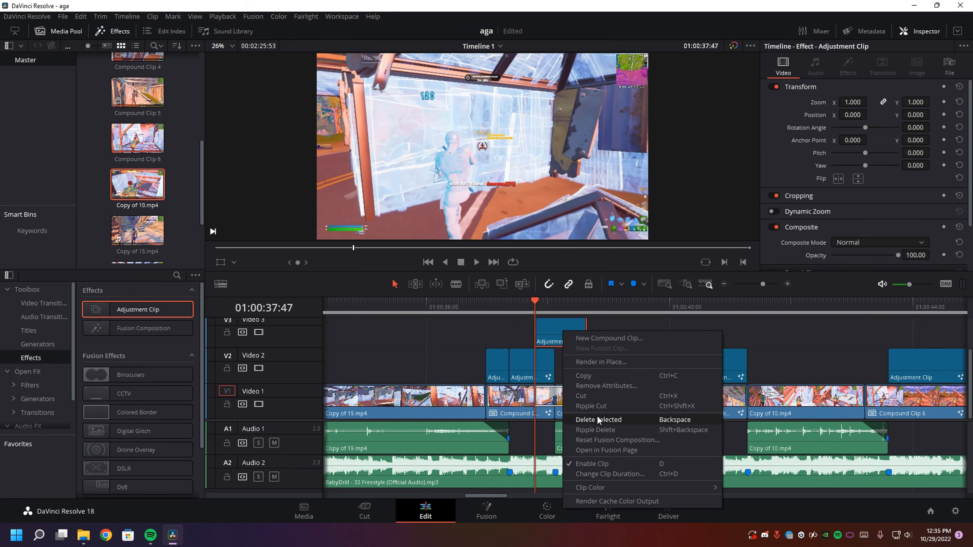
left_click(600, 449)
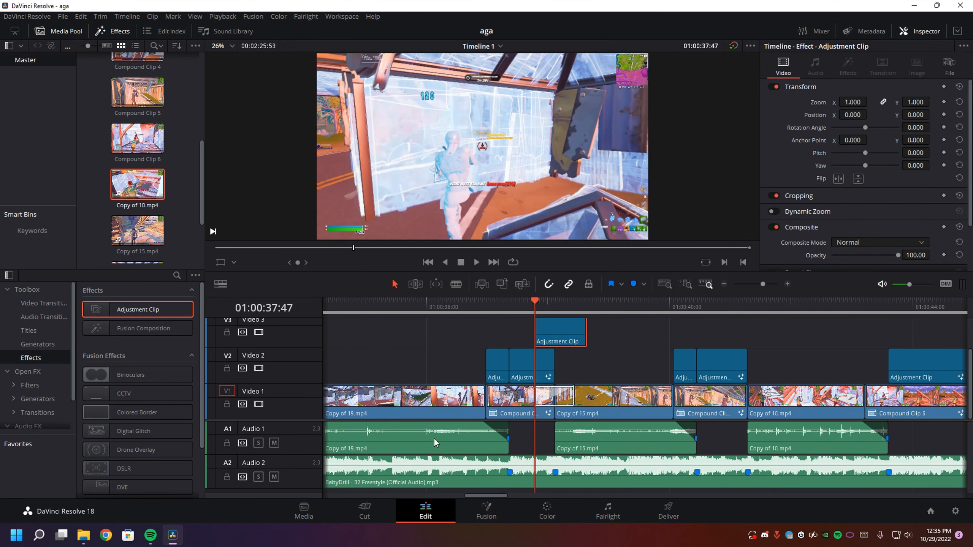
left_click(91, 534)
key("alt+Left")
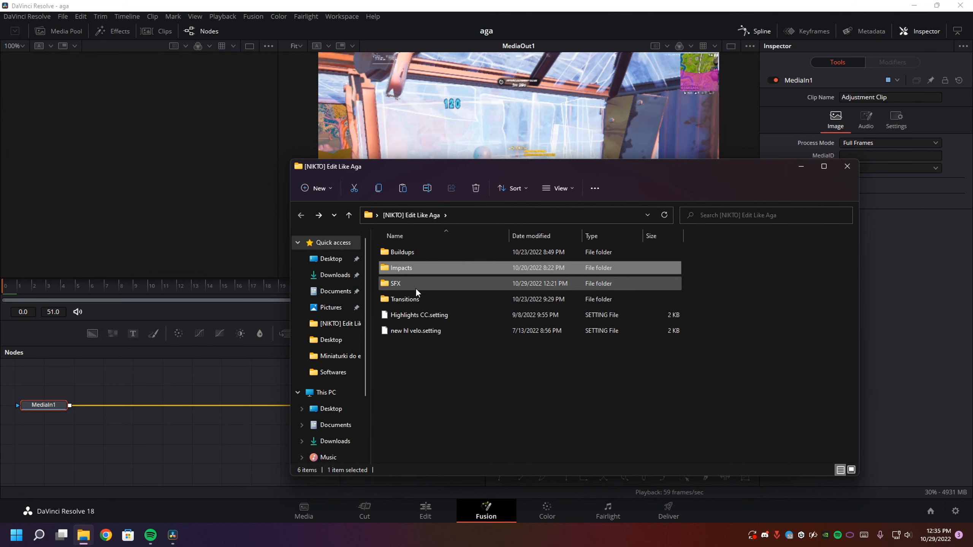
double_click(417, 299)
left_click_drag(466, 170, 487, 129)
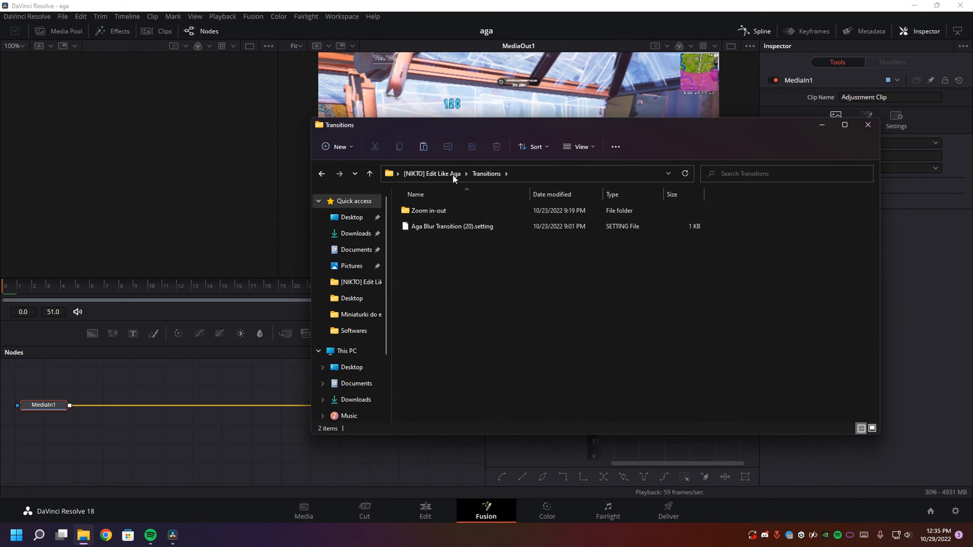
left_click_drag(429, 226, 161, 418)
- Preview the blur transition in Fusion and return to the Edit page
left_click(55, 291)
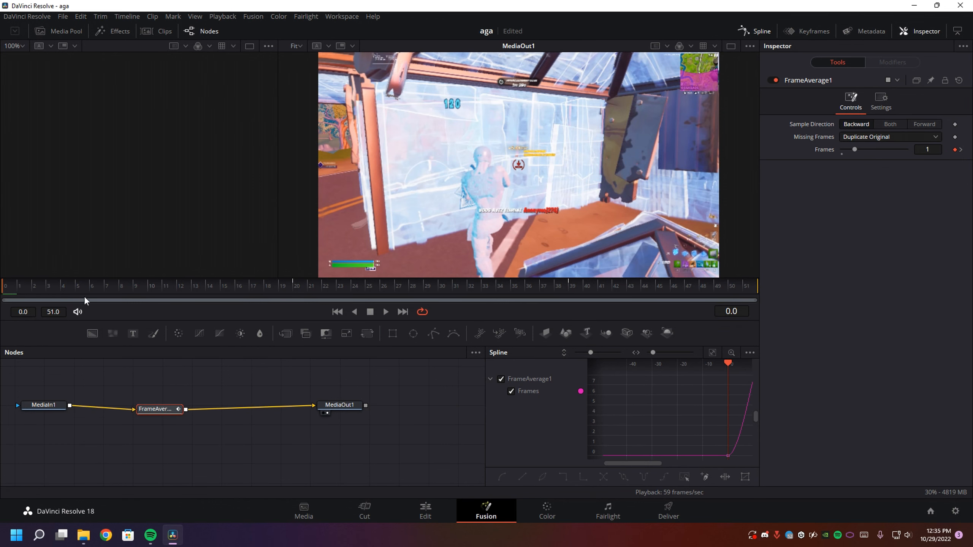
key("space")
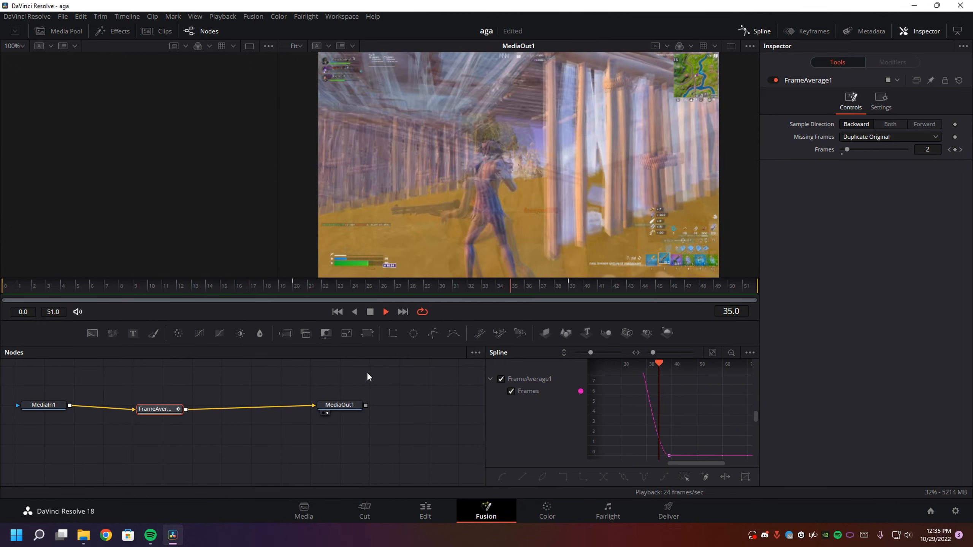
key("space")
left_click(424, 512)
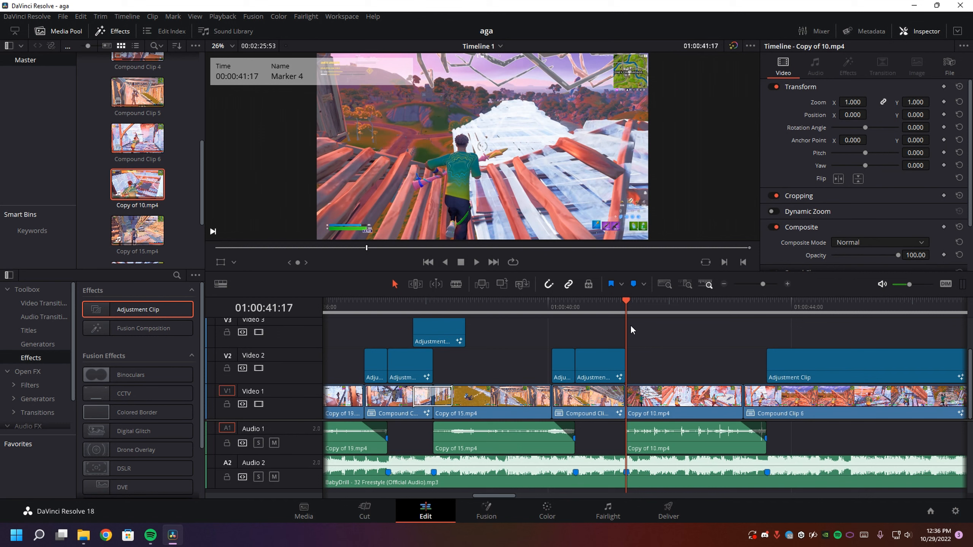
- Add an Adjustment Clip on Video 3 at 01:00:41:12 and trim its end to Marker 4 (01:00:41:17)
key("Left")
key("Left")
key("Left")
key("Left")
key("Left")
key("Left")
key("Right")
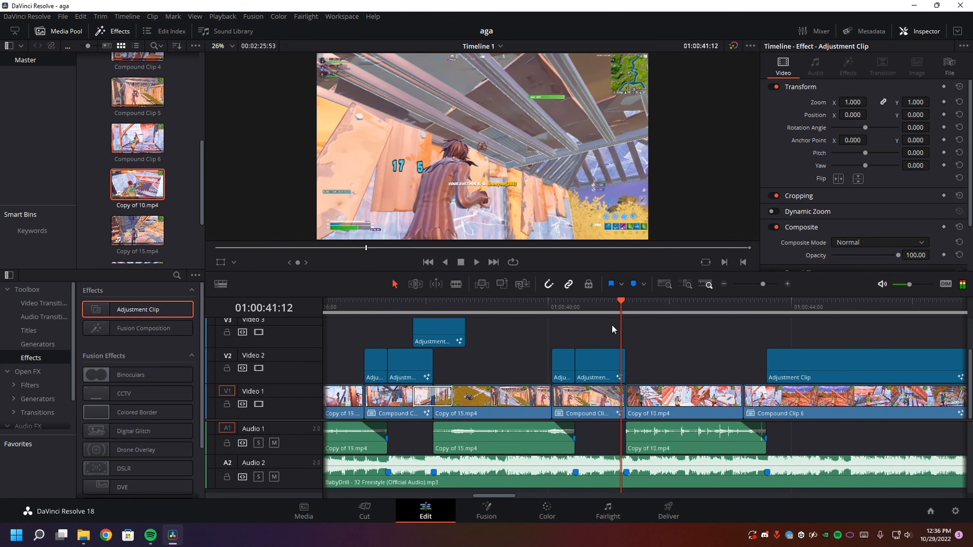
left_click_drag(113, 307, 619, 339)
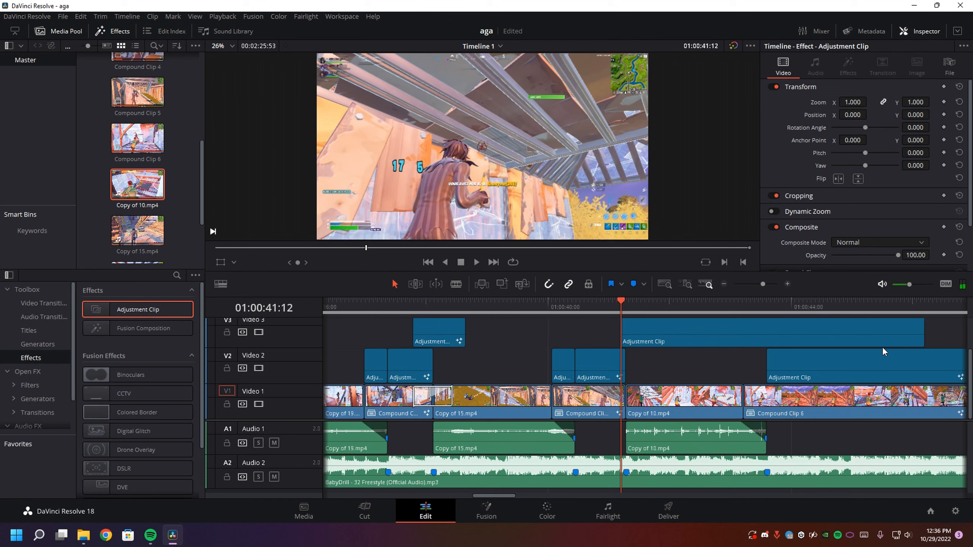
left_click_drag(921, 331, 624, 331)
- Open the short Video 3 adjustment clip before Marker 4 in Fusion and insert Zoom in Part A (5).setting between MediaIn1 and MediaOut1
left_click(787, 284)
left_click(787, 284)
left_click(787, 284)
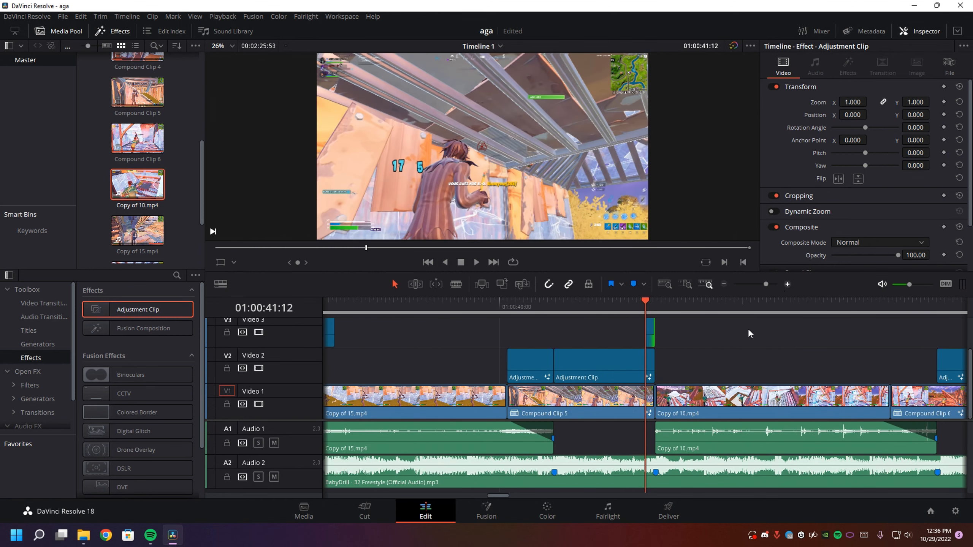
right_click(665, 329)
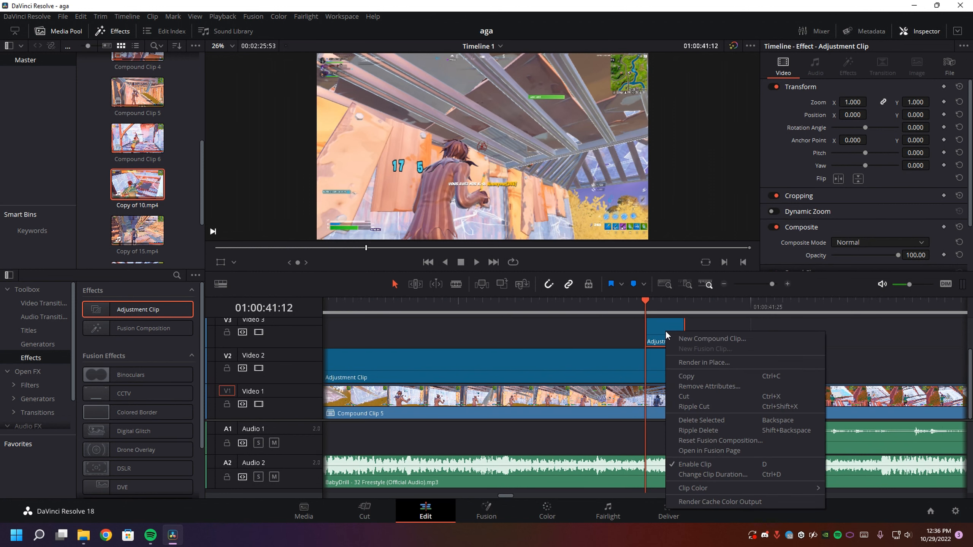
left_click(689, 452)
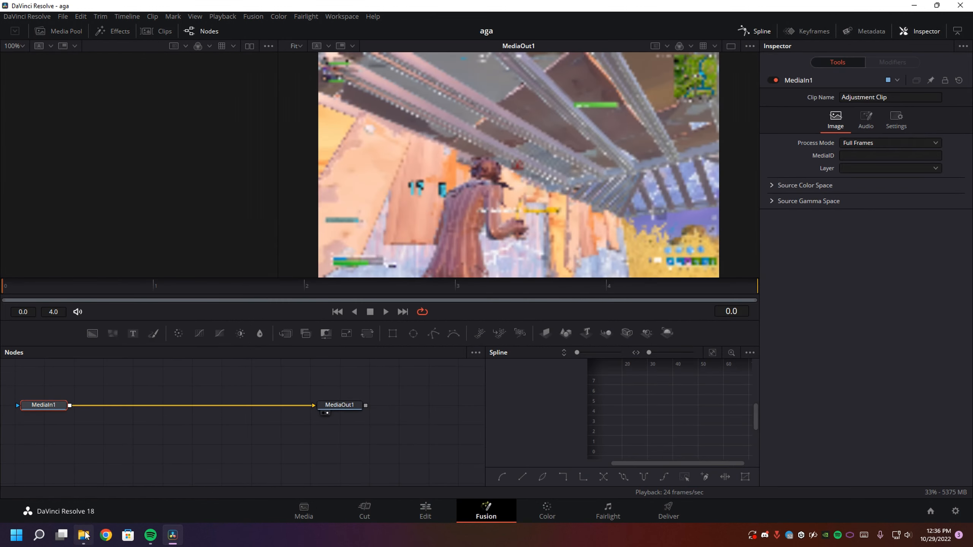
left_click(84, 535)
key("alt+Left")
key("alt+Right")
double_click(446, 213)
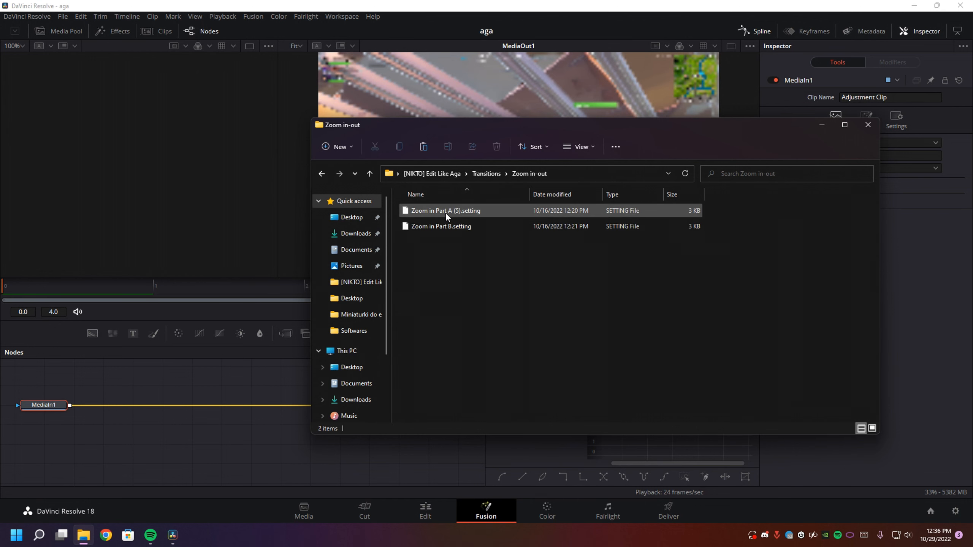
left_click_drag(446, 212, 196, 407)
- Preview the first half of the zoom transition in Fusion and return to the Edit page
key("space")
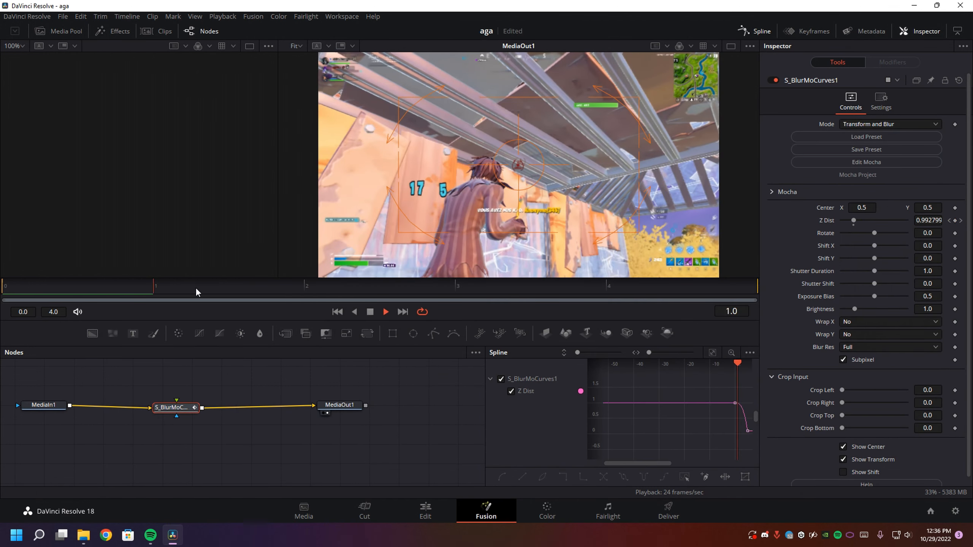
key("space")
left_click(425, 511)
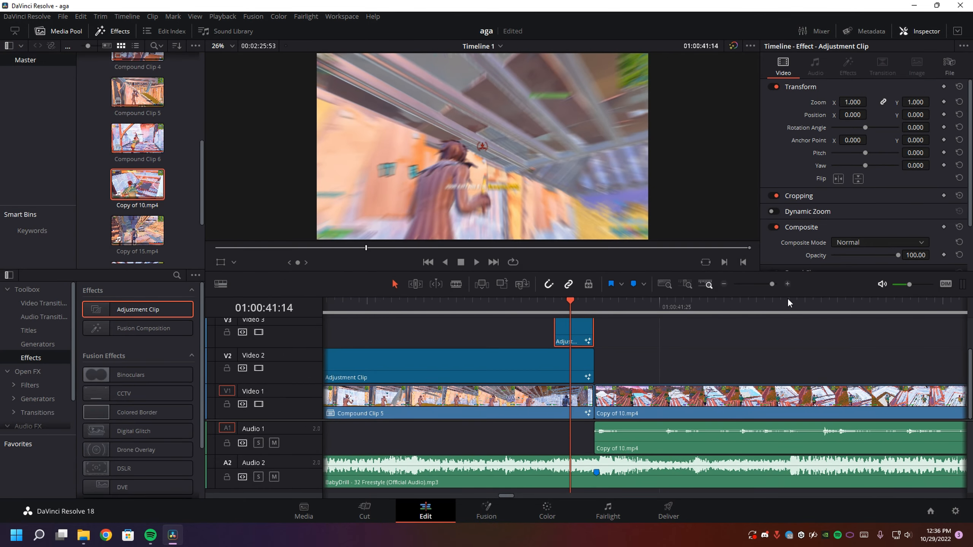
- Add an Adjustment Clip on Video 3 starting at Marker 4, cut it at 01:00:41:29 and delete the remainder
left_click(723, 285)
scroll(681, 377, "right", 4)
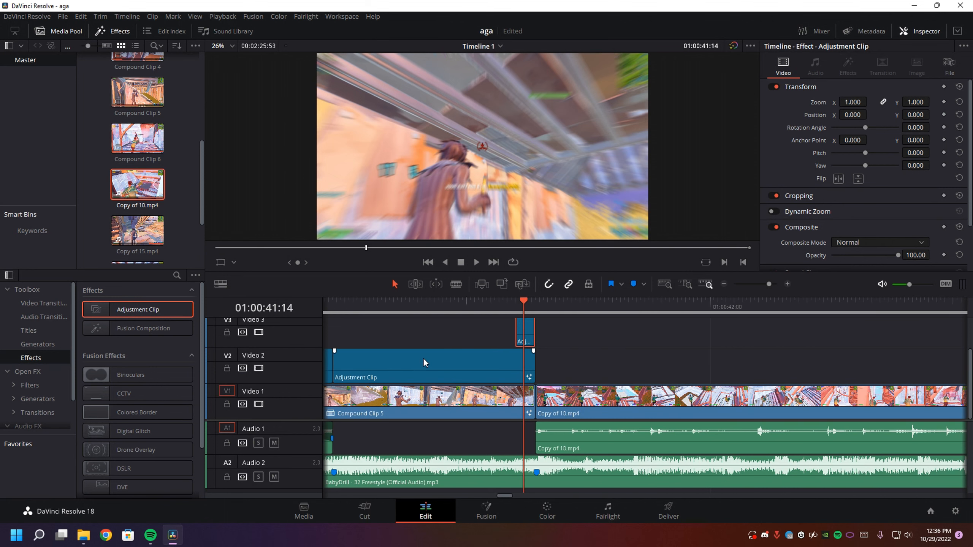
left_click_drag(159, 310, 536, 333)
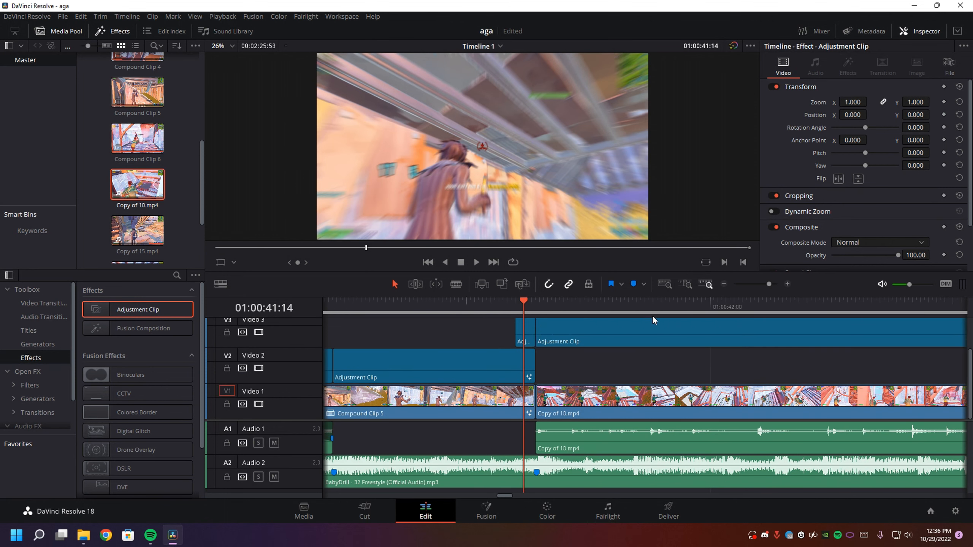
left_click(585, 306)
left_click(585, 334)
key("ctrl+b")
left_click(600, 337)
key("Delete")
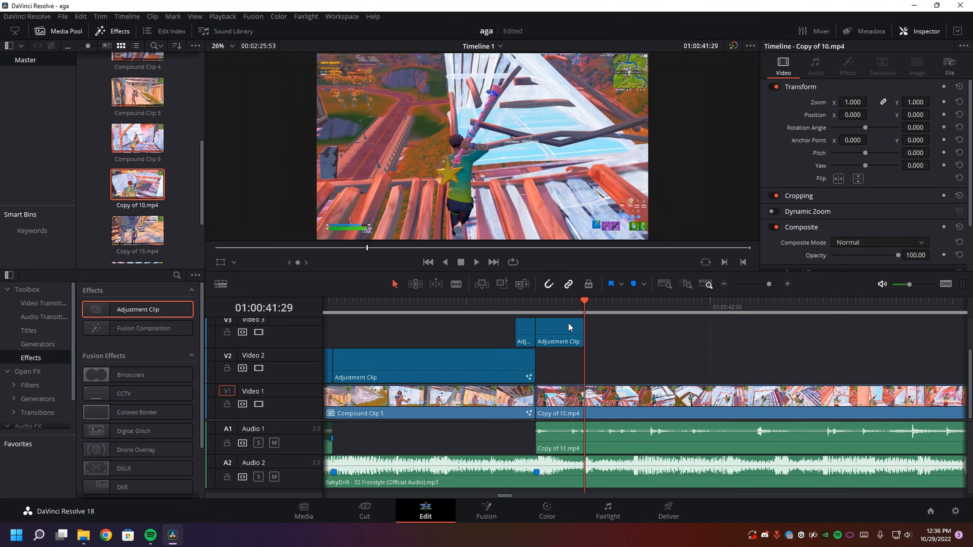
- Open the new adjustment clip after Marker 4 in Fusion, insert Zoom in Part B.setting between MediaIn1 and MediaOut1, and return to the Edit page
left_click(557, 307)
right_click(563, 332)
left_click(605, 450)
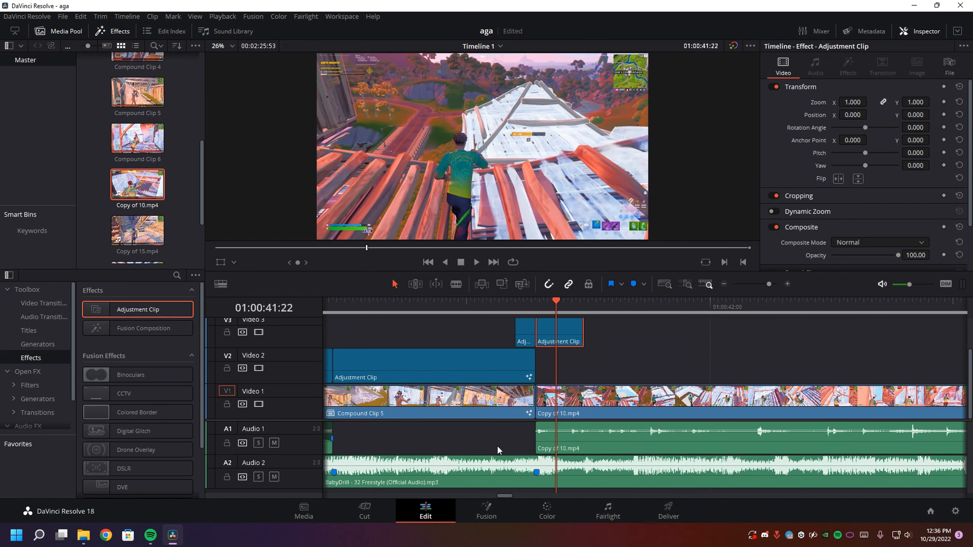
left_click(84, 536)
left_click_drag(440, 226, 163, 435)
left_click(261, 5)
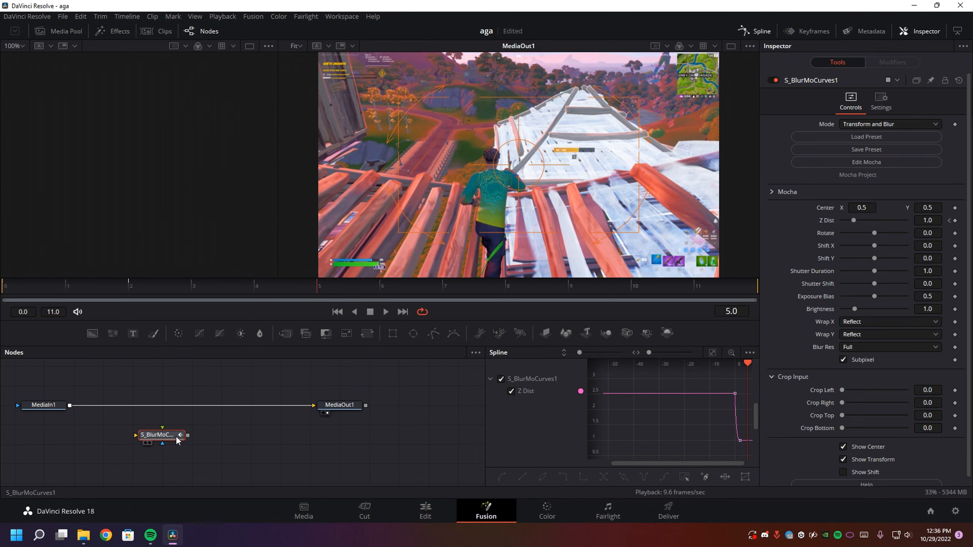
left_click(83, 535)
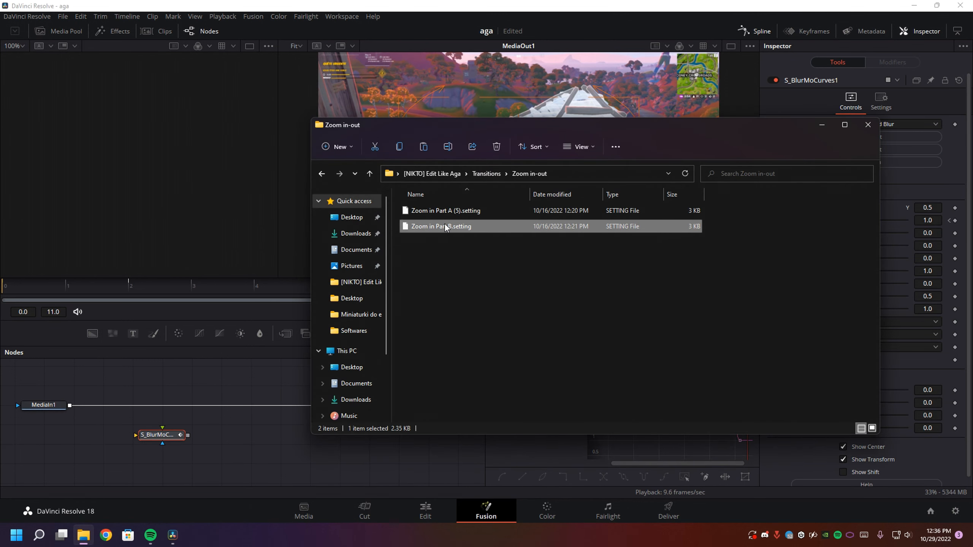
left_click_drag(154, 435, 179, 413)
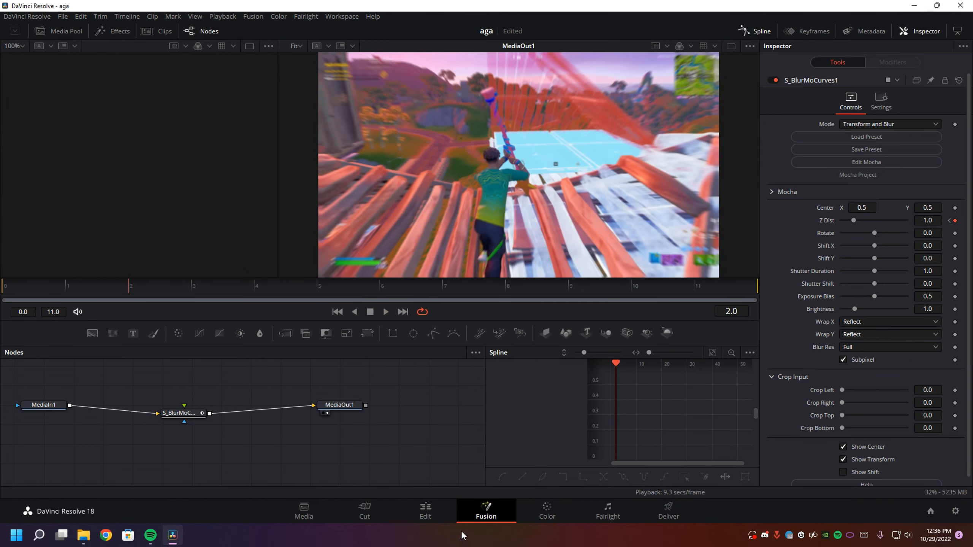
left_click(425, 510)
- Split the song at 01:00:27:39, where the first gameplay clip starts, and delete the part before it
scroll(677, 312, "down", 4)
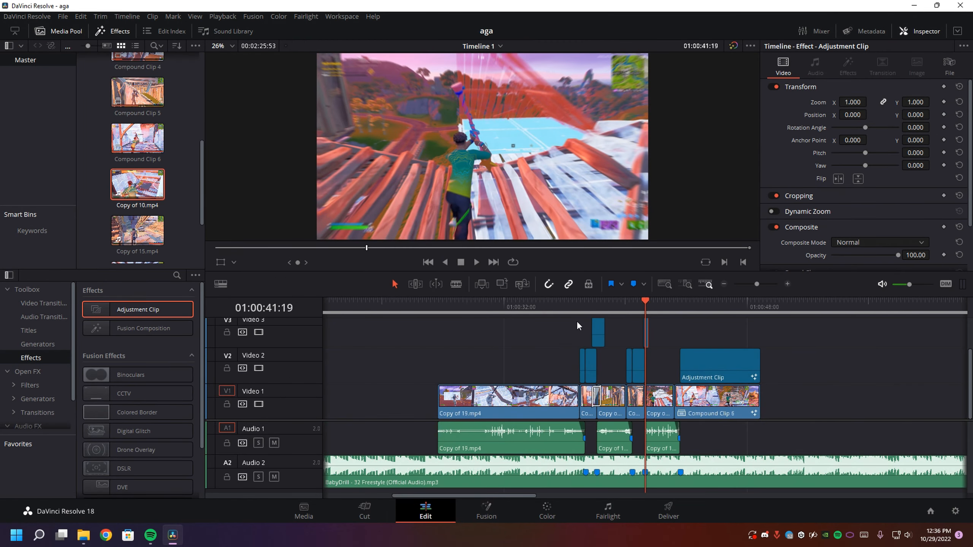
left_click_drag(482, 303, 441, 308)
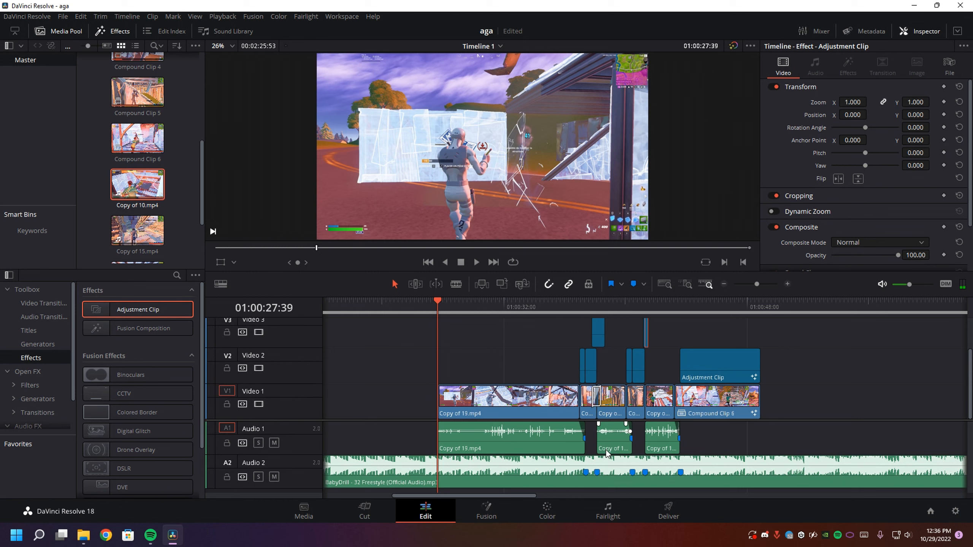
left_click(682, 332)
left_click(788, 283)
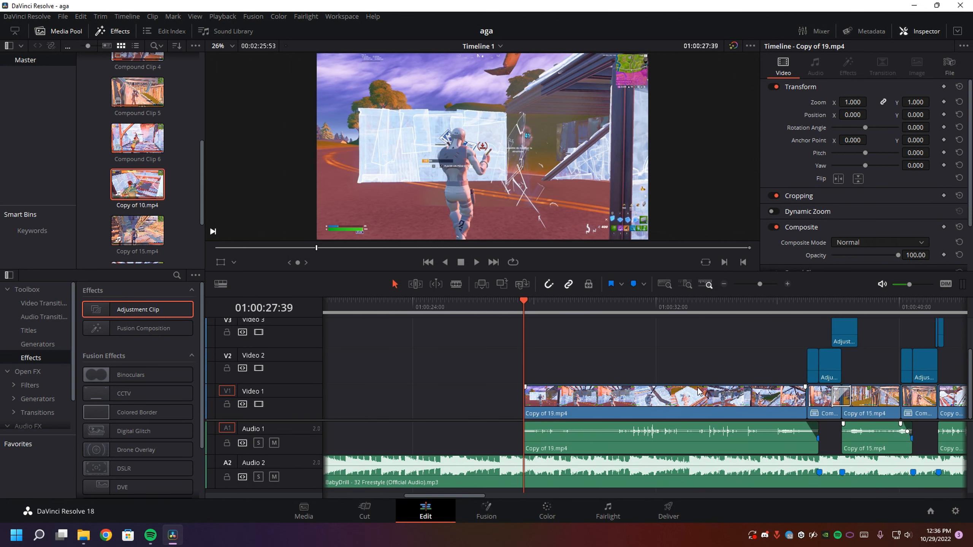
key("space")
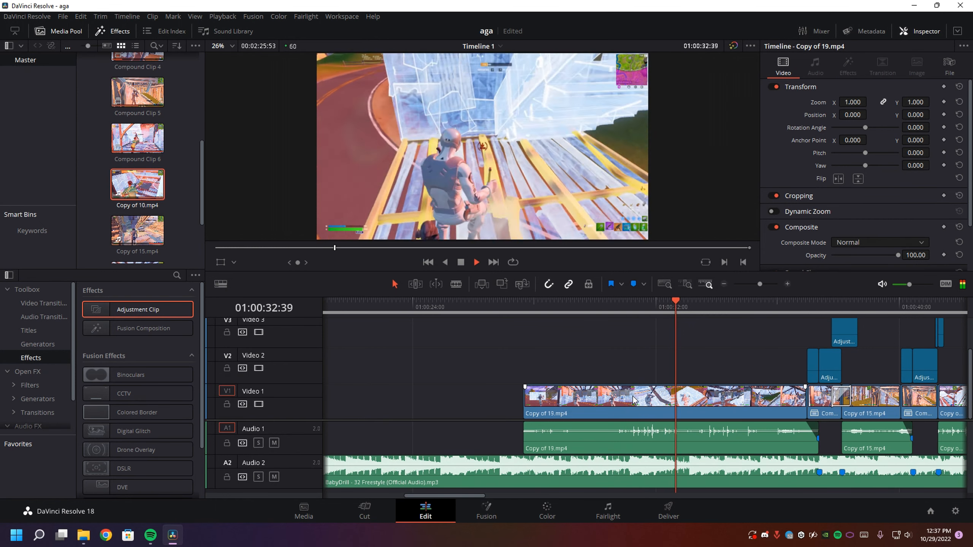
key("space")
left_click(541, 474)
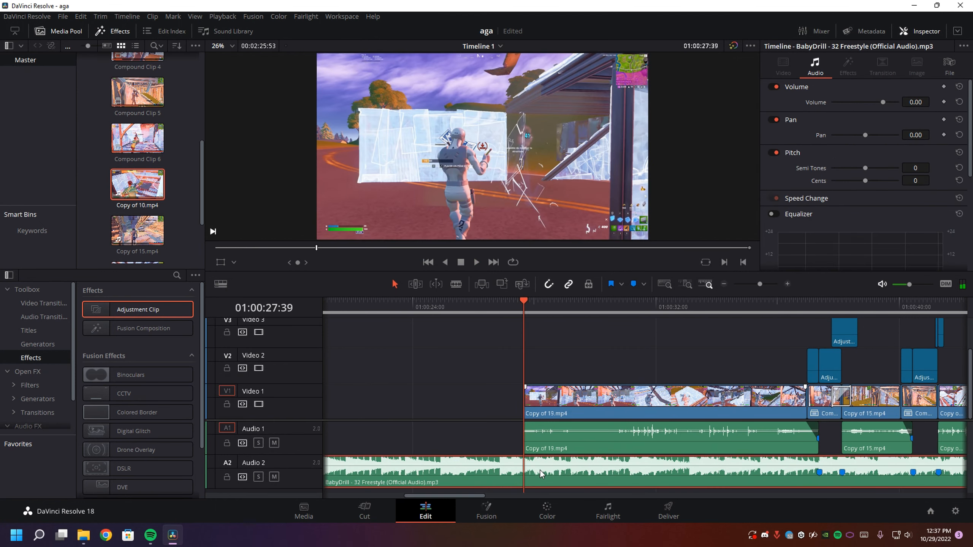
key("ctrl+b")
key("BackSpace")
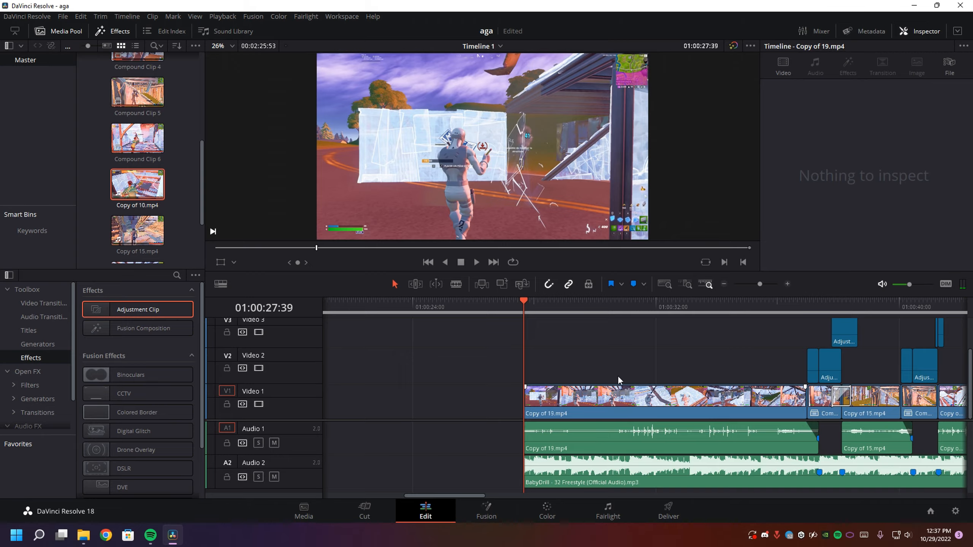
- Split the first gameplay clip, Copy of 19.mp4, at 01:00:33:03 and delete its earlier audio and video portions
key("space")
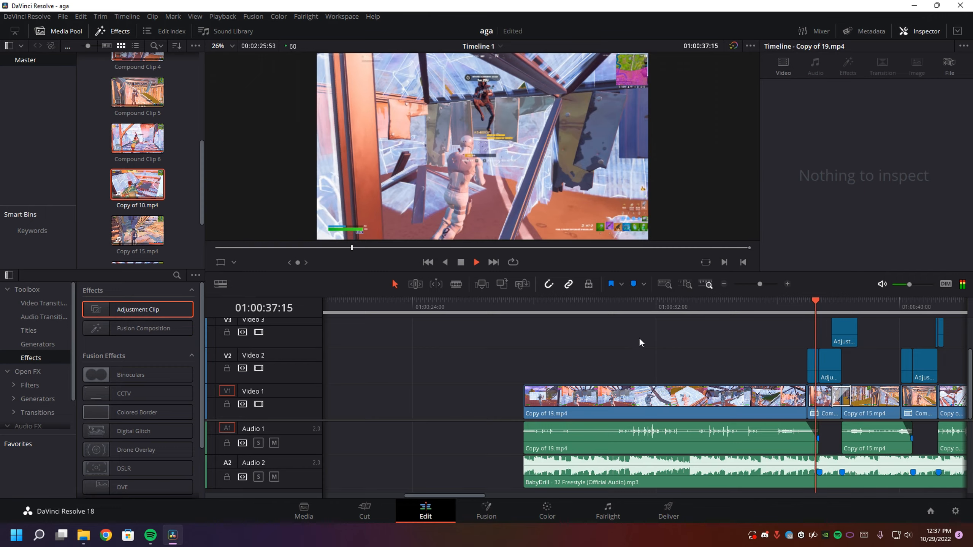
left_click(659, 303)
left_click(698, 401)
left_click(684, 309)
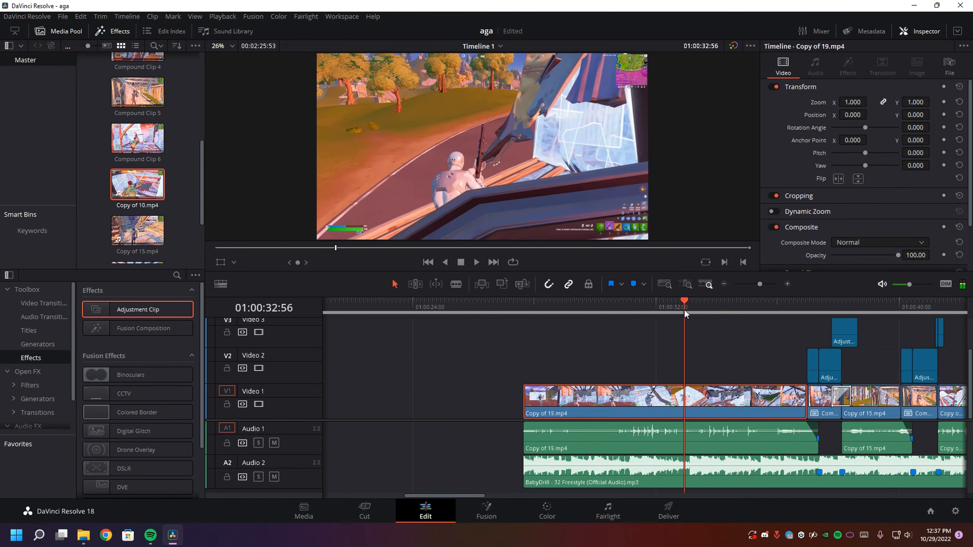
key("space")
left_click(686, 306)
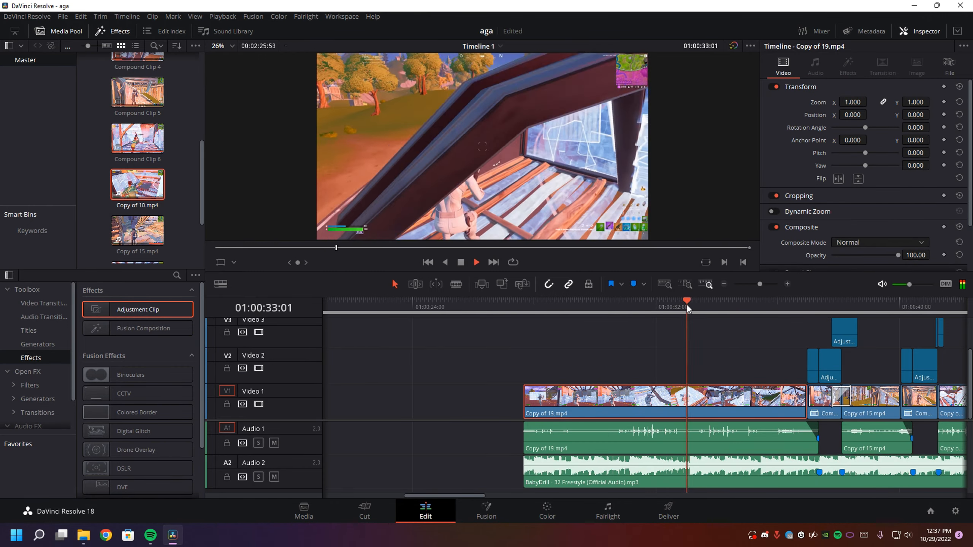
left_click(688, 305)
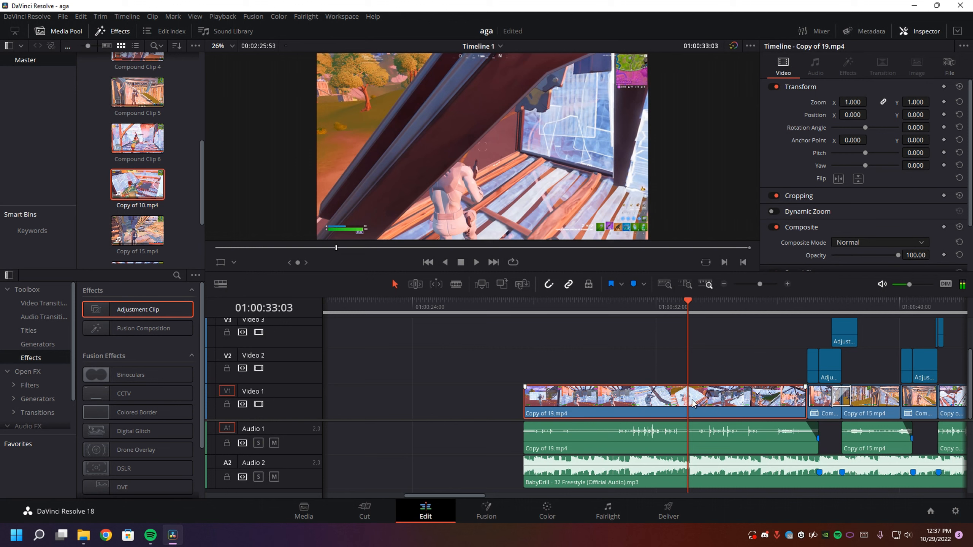
key("ctrl+b")
left_click(661, 433)
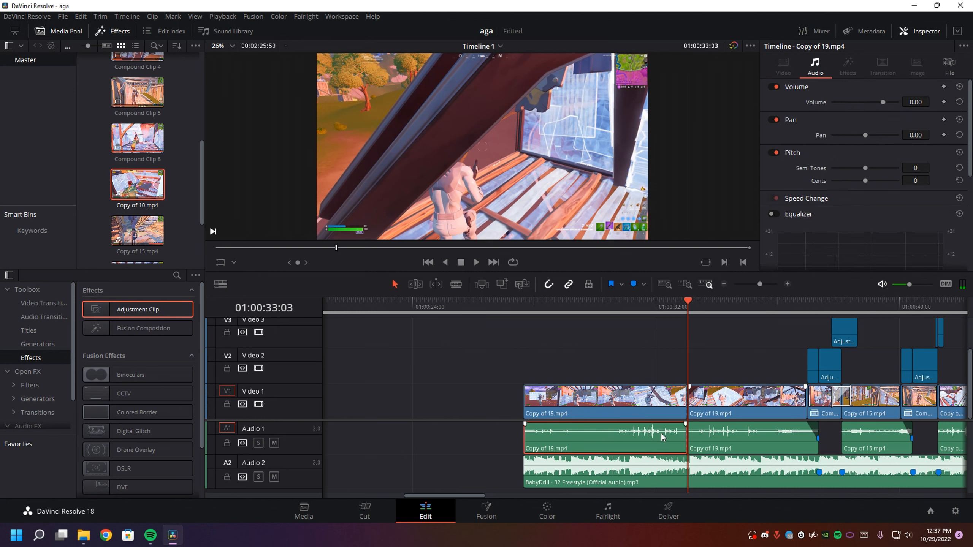
key("BackSpace")
left_click(658, 407)
key("BackSpace")
- Add a video fade-in of about 45 frames and a short audio fade-in at the start of Copy of 19.mp4
left_click_drag(689, 388, 711, 391)
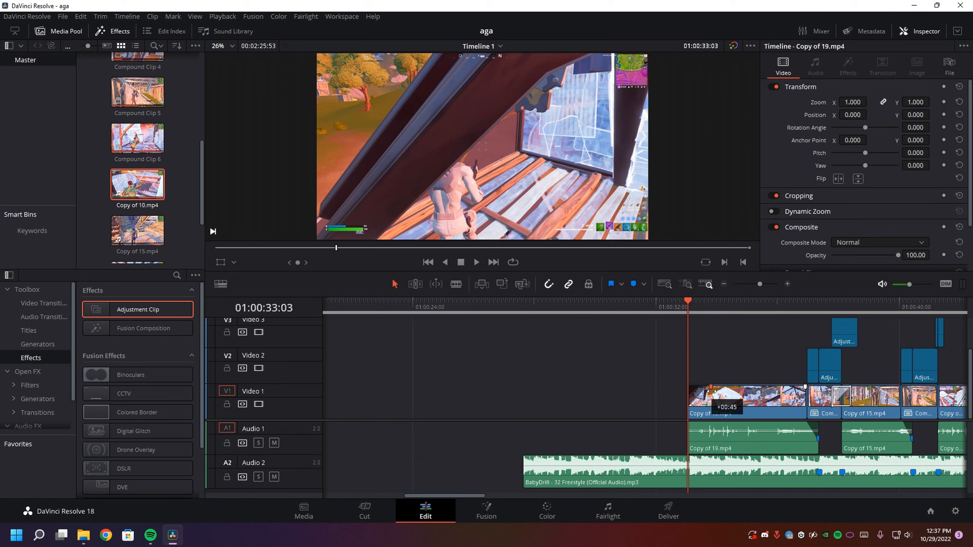
left_click_drag(711, 388, 712, 388)
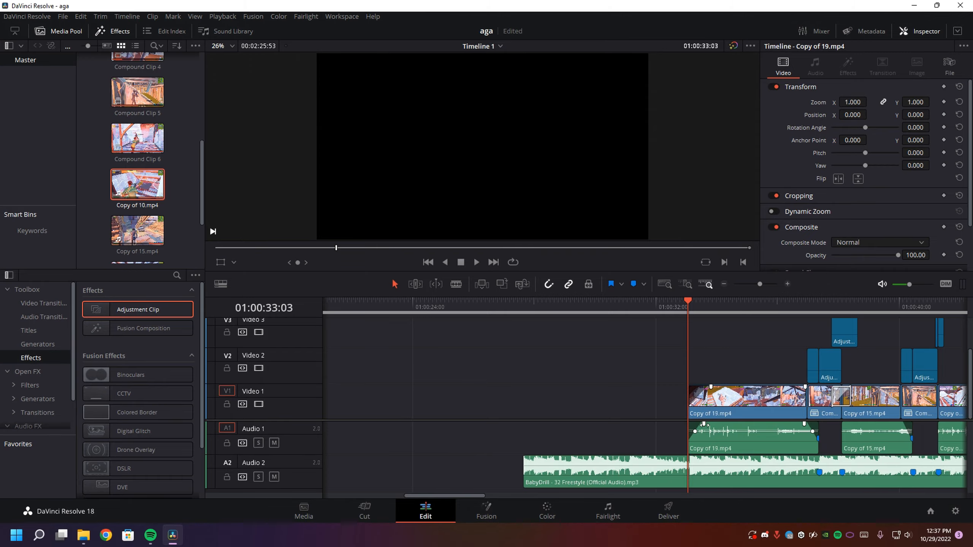
left_click(695, 475)
- Bring nikto.avi from the Idents folder inside Editing Packs onto Video 2, ending at 01:00:33:03 where the first gameplay clip starts
key("super+d")
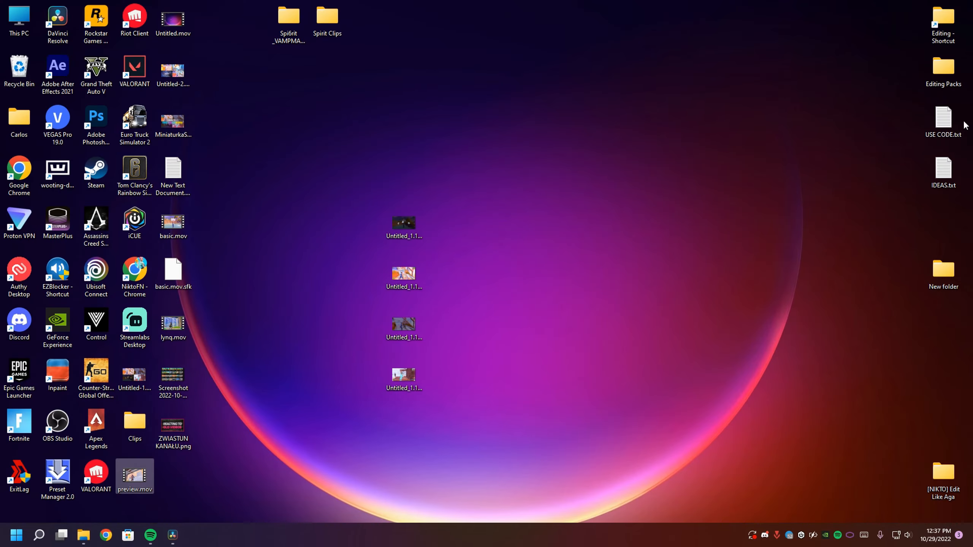
double_click(940, 72)
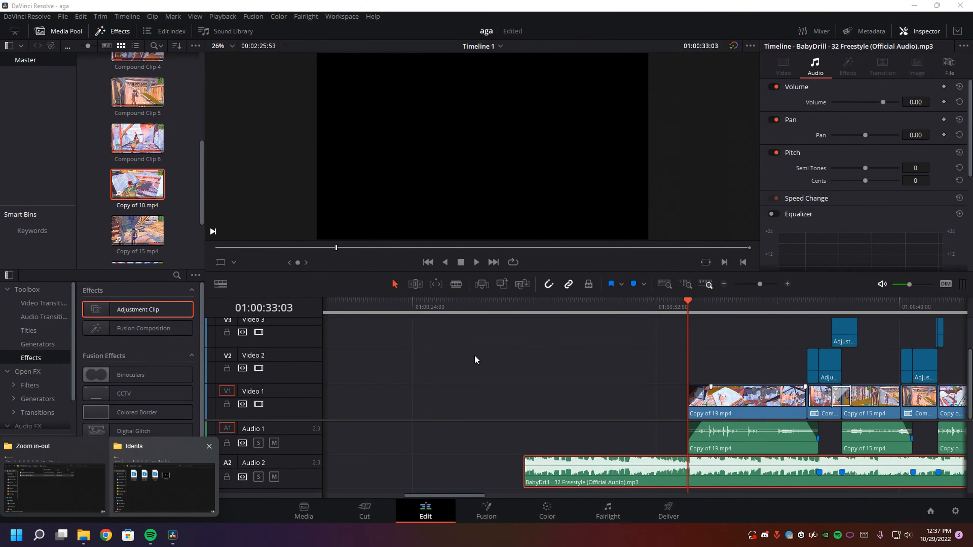
left_click(151, 490)
left_click_drag(619, 238, 658, 356)
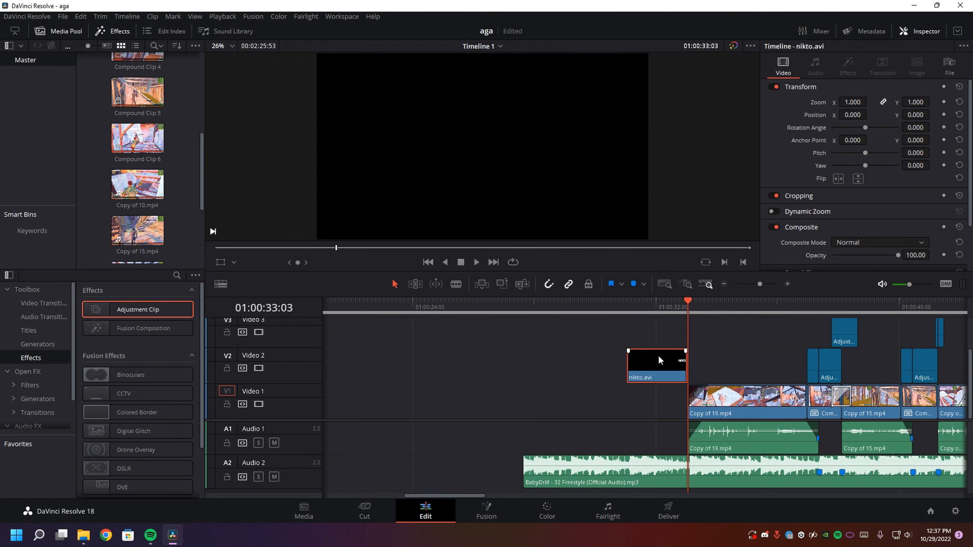
- Play back the nikto.avi intro and its cut into the first gameplay clip
left_click(628, 306)
key("space")
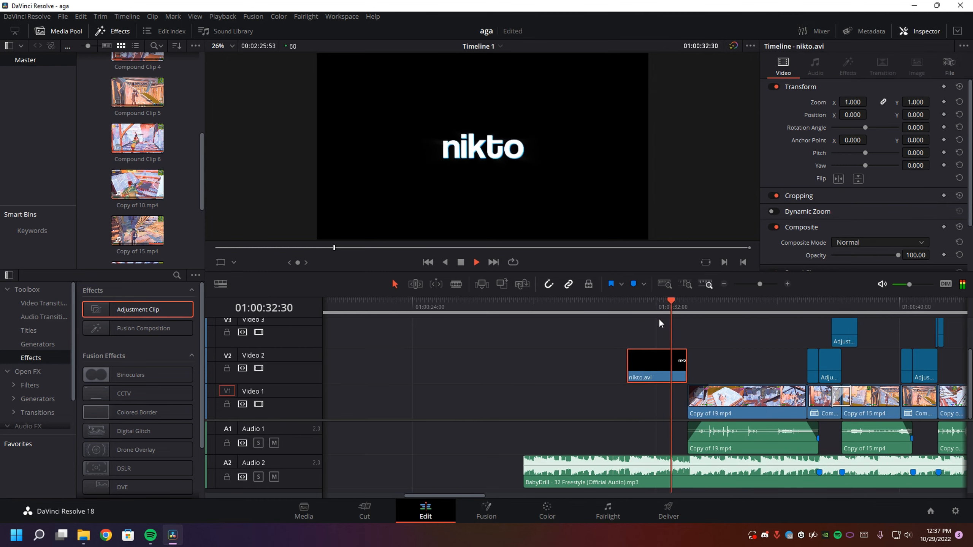
left_click(664, 307)
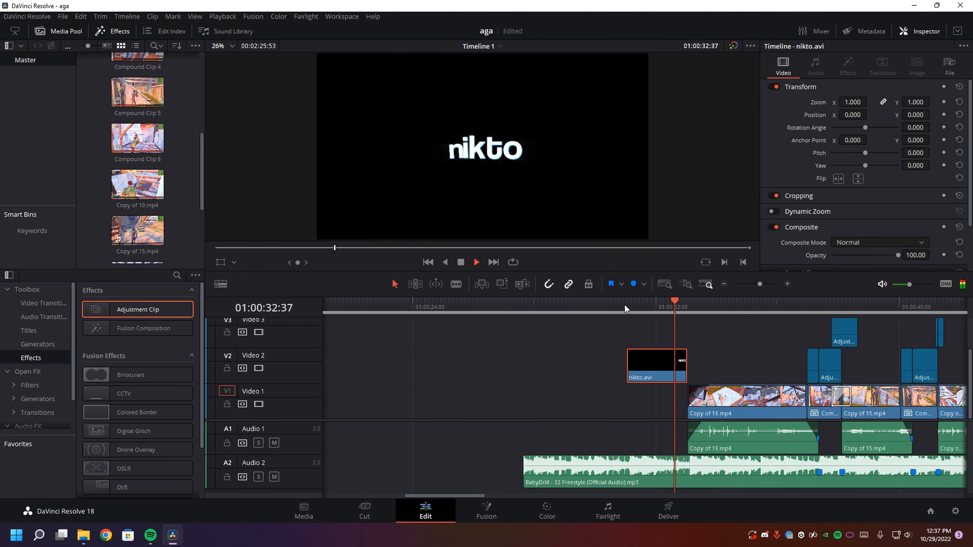
left_click(625, 305)
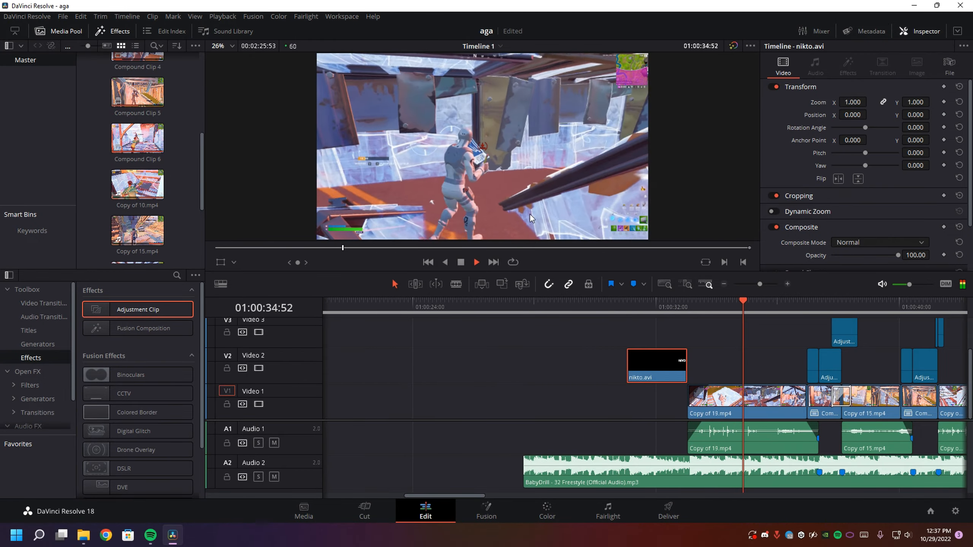
left_click(624, 306)
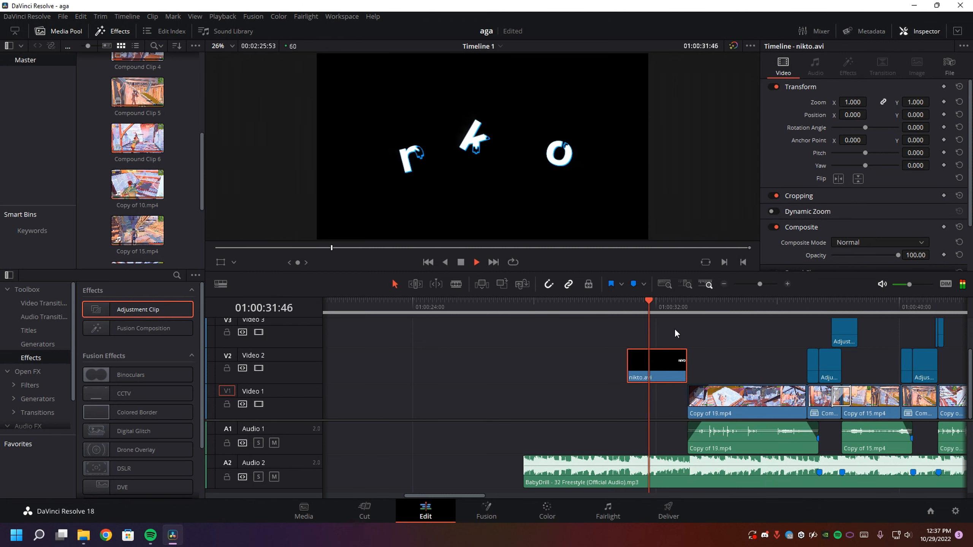
key("space")
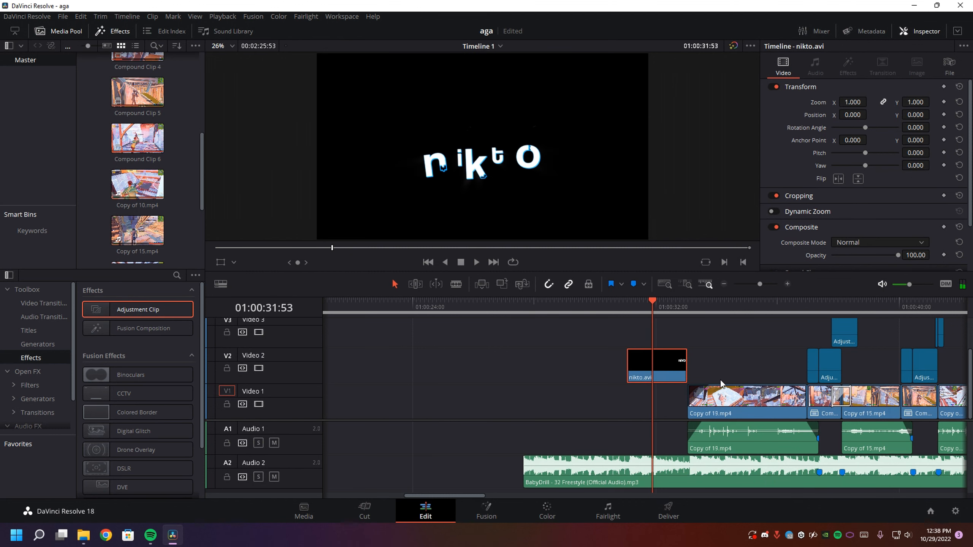
- Save the project, then split the song at 01:00:31:03, where nikto.avi starts, and delete the earlier part
key("ctrl+s")
left_click(627, 303)
left_click(649, 483)
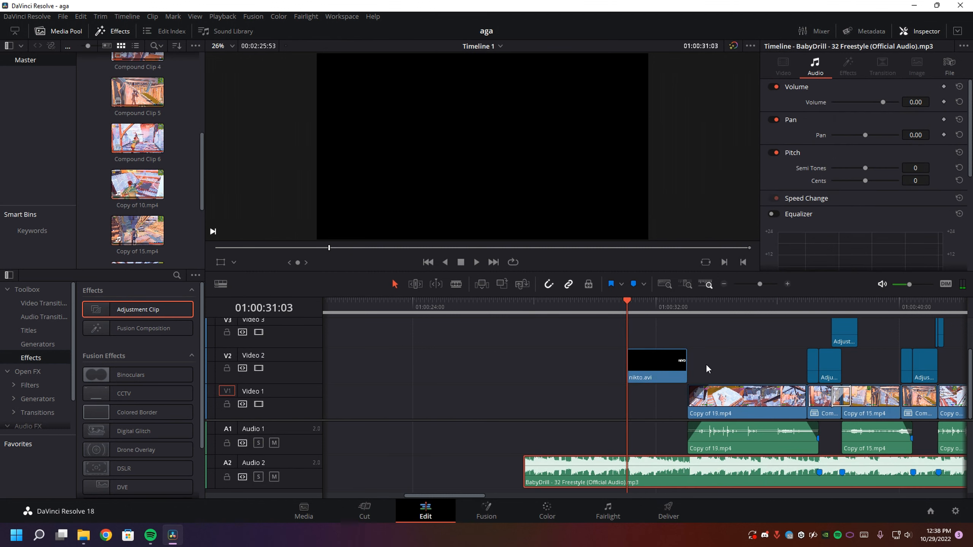
key("ctrl+b")
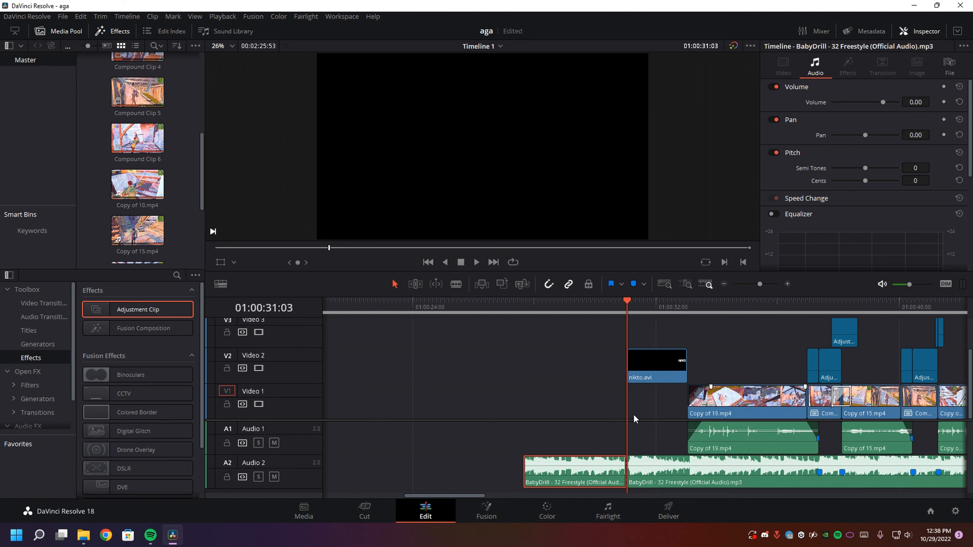
key("BackSpace")
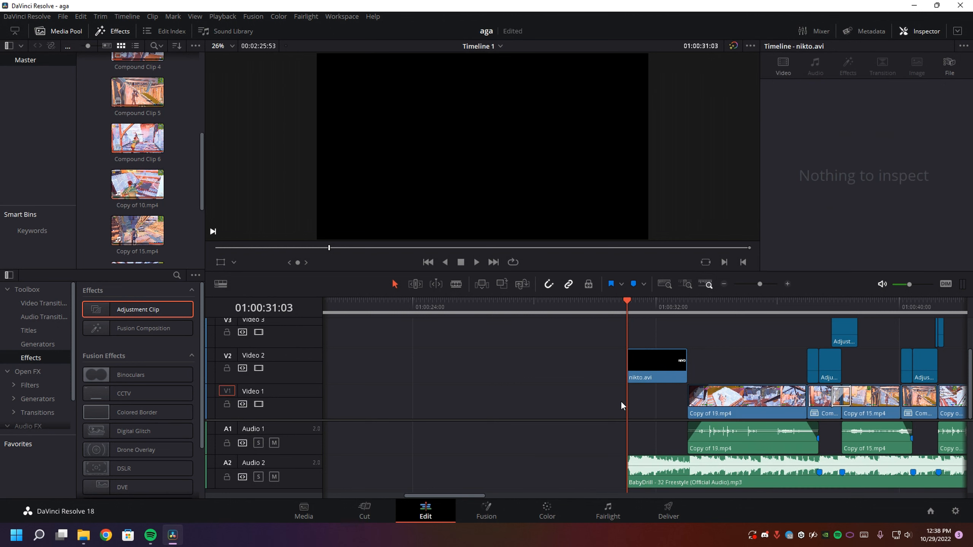
- Add a fade-in to the start of the song, reaching just past the start of Copy of 19.mp4
left_click_drag(629, 457, 700, 458)
left_click_drag(701, 457, 701, 457)
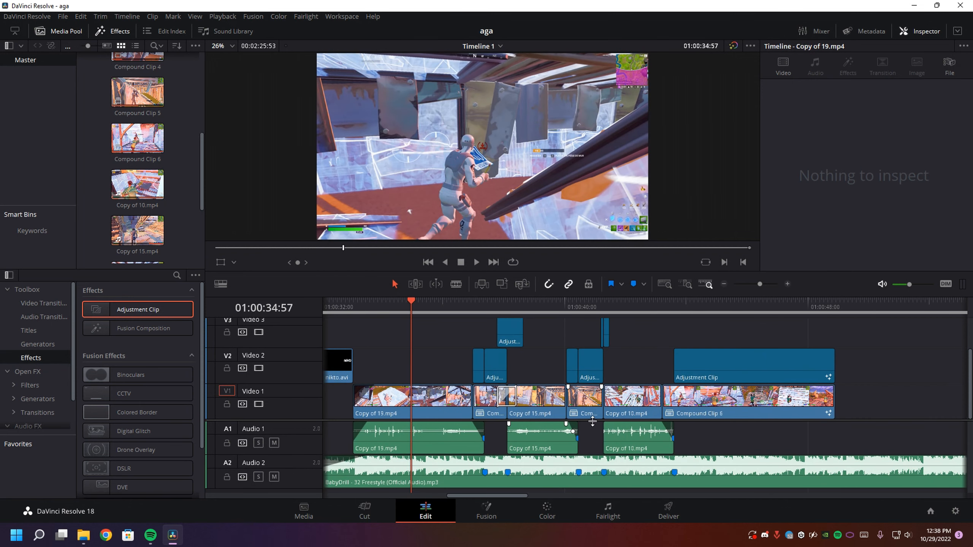
- Add striker headshot.wav from the [NIKTO] Edit Like Aga SFX folder to a new audio track near 01:00:37:22
left_click_drag(592, 421, 553, 362)
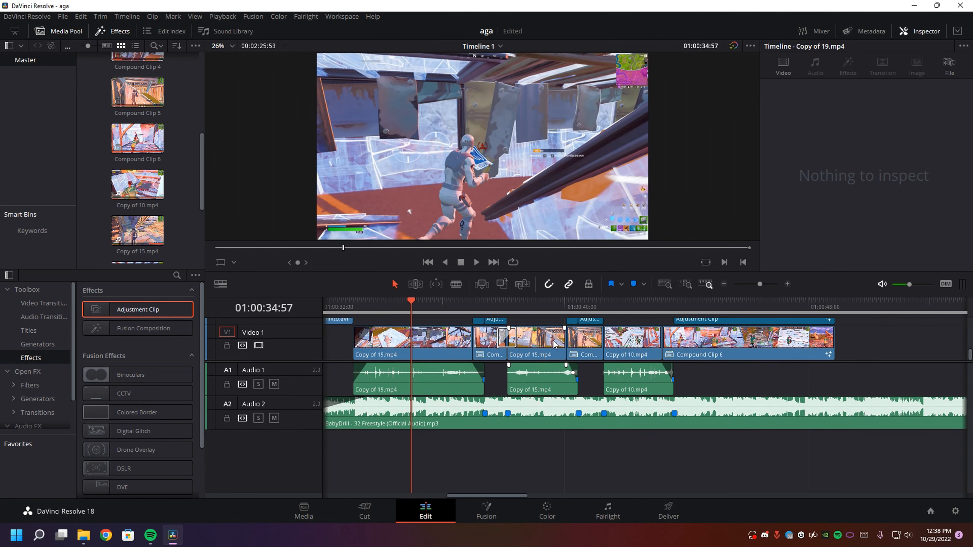
left_click(485, 304)
mouse_move(81, 538)
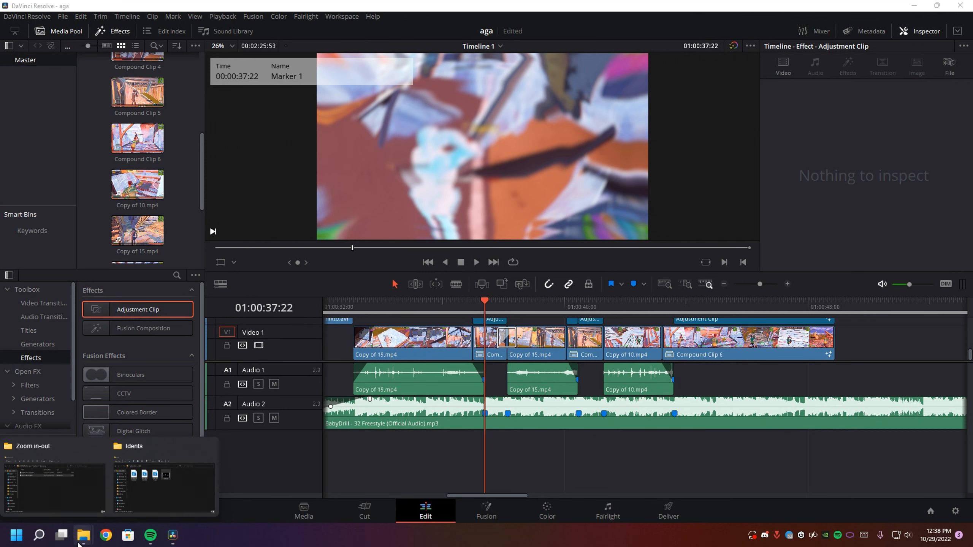
left_click(90, 492)
key("alt+Left")
key("alt+Left")
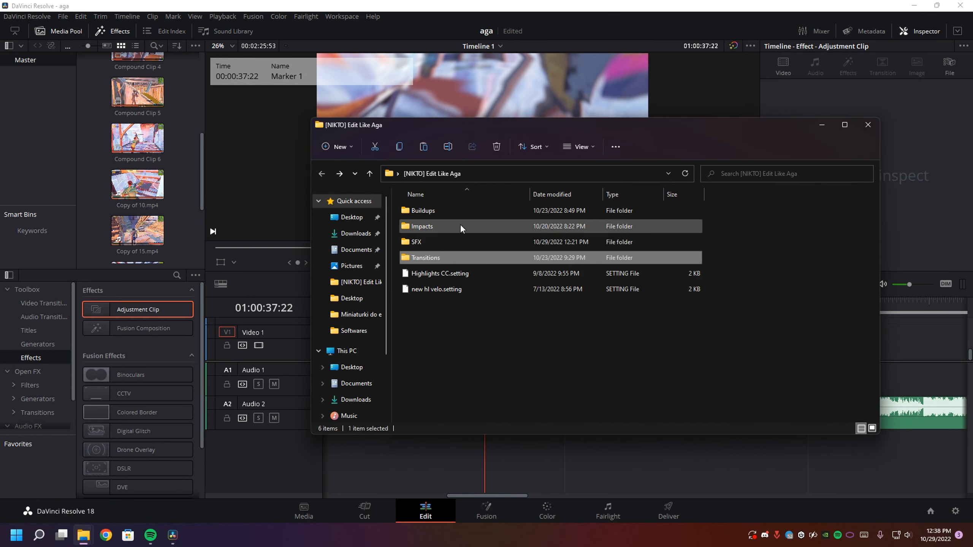
left_click_drag(459, 128, 592, 50)
double_click(547, 220)
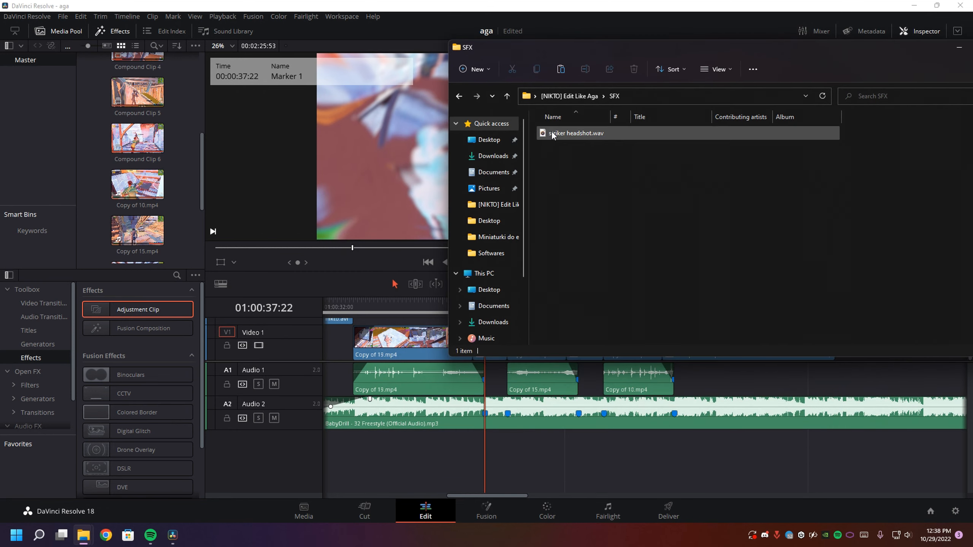
left_click_drag(552, 136, 461, 471)
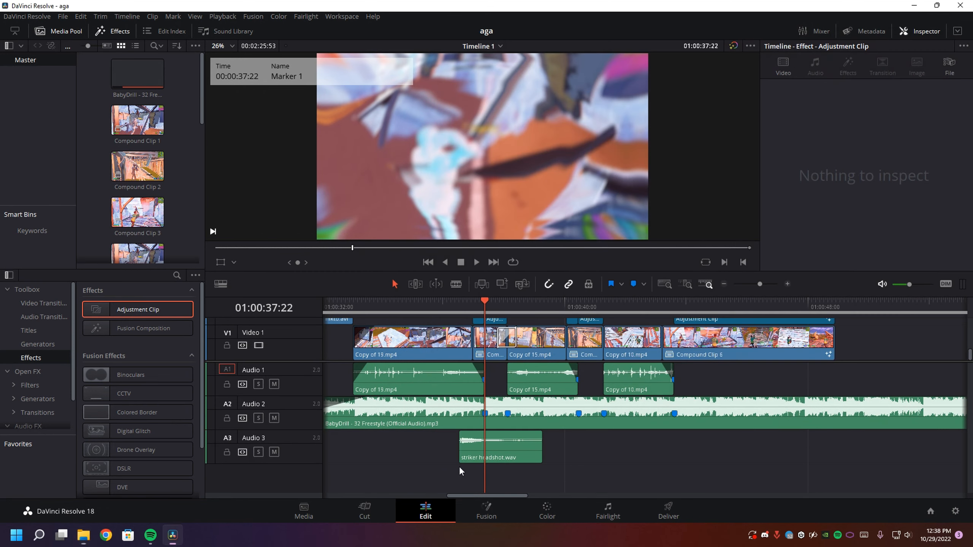
- Save the project and move striker headshot.wav so its peak lines up with the beat marker at 01:00:37:22
left_click(536, 454)
left_click(786, 284)
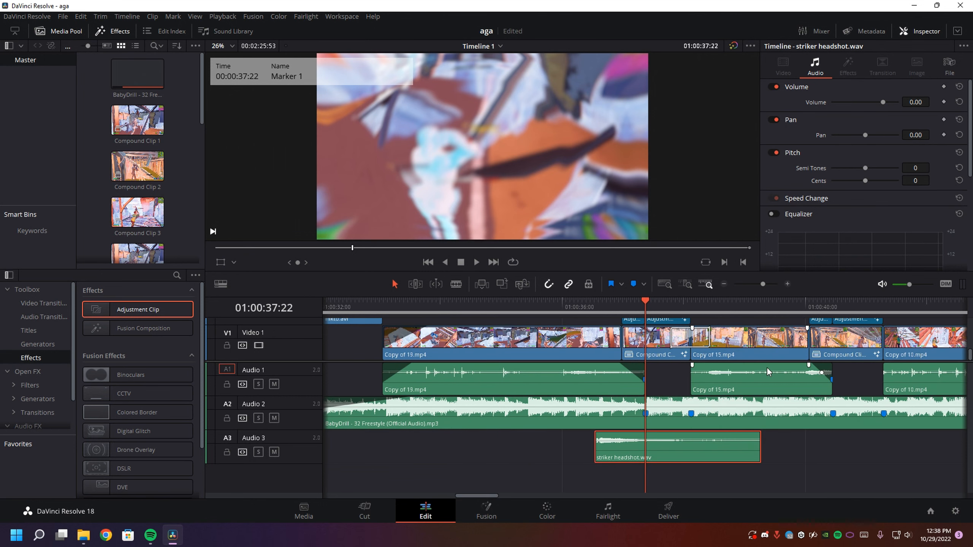
key("ctrl+s")
scroll(665, 433, "right", 3)
left_click(787, 284)
scroll(653, 465, "right", 4)
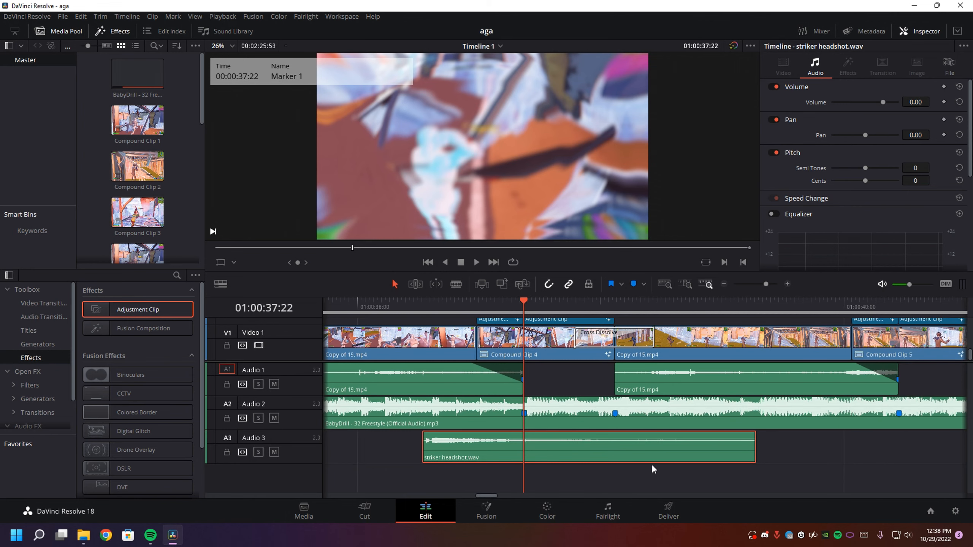
left_click_drag(595, 436, 664, 425)
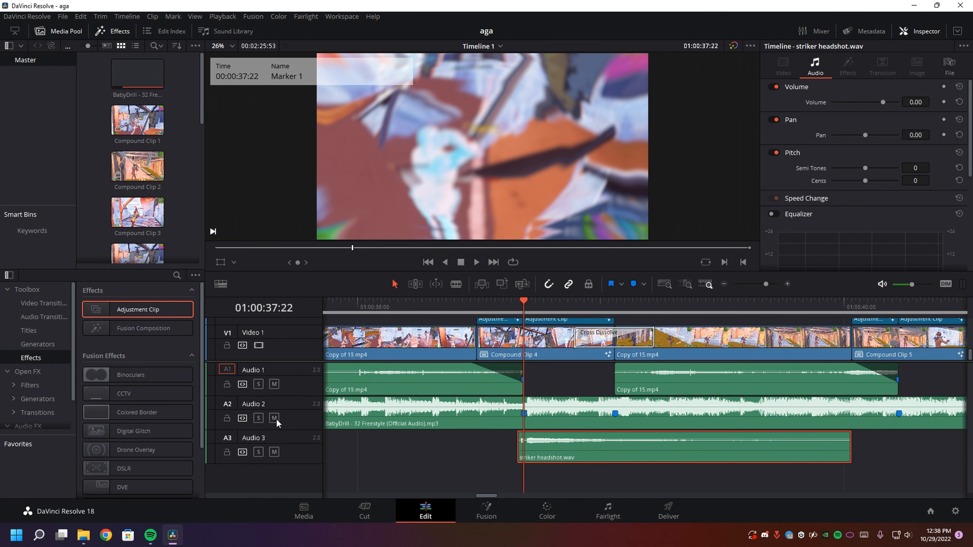
- Disable the Video 1 and Video 2 tracks so the sound effect can be checked by audio alone
left_click(259, 346)
scroll(267, 357, "up", 1)
left_click(259, 330)
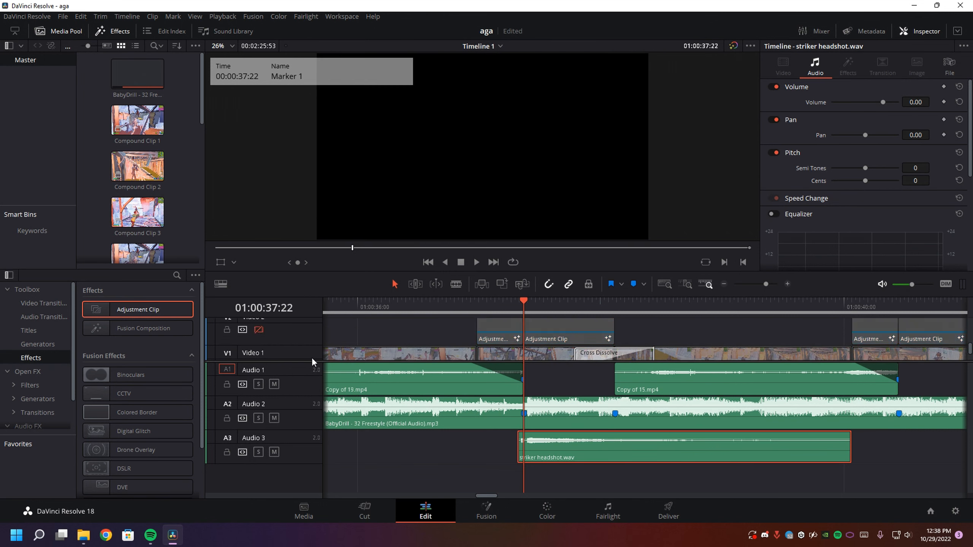
left_click_drag(441, 361, 456, 325)
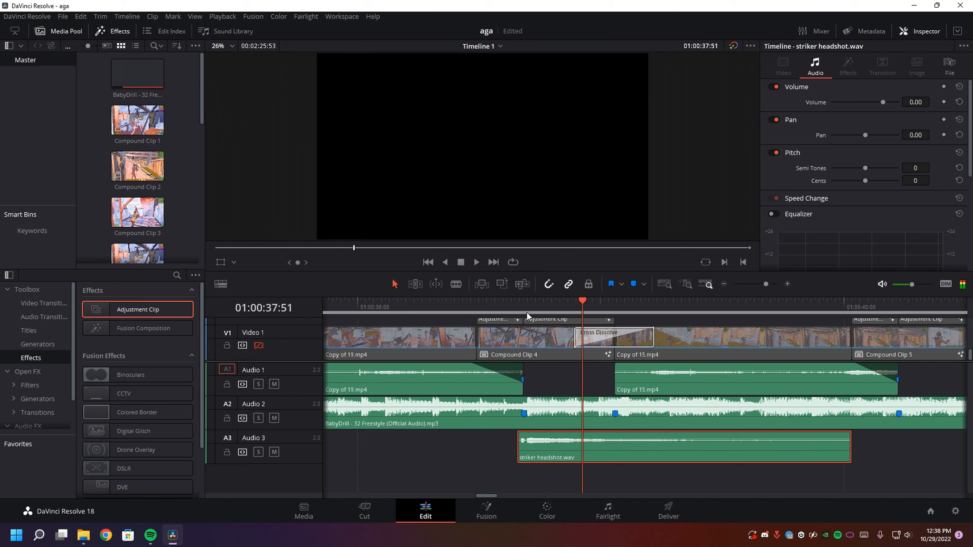
- Play back the headshot sound around the first beat marker and nudge the clip slightly earlier until it matches the beat
left_click(472, 309)
key("space")
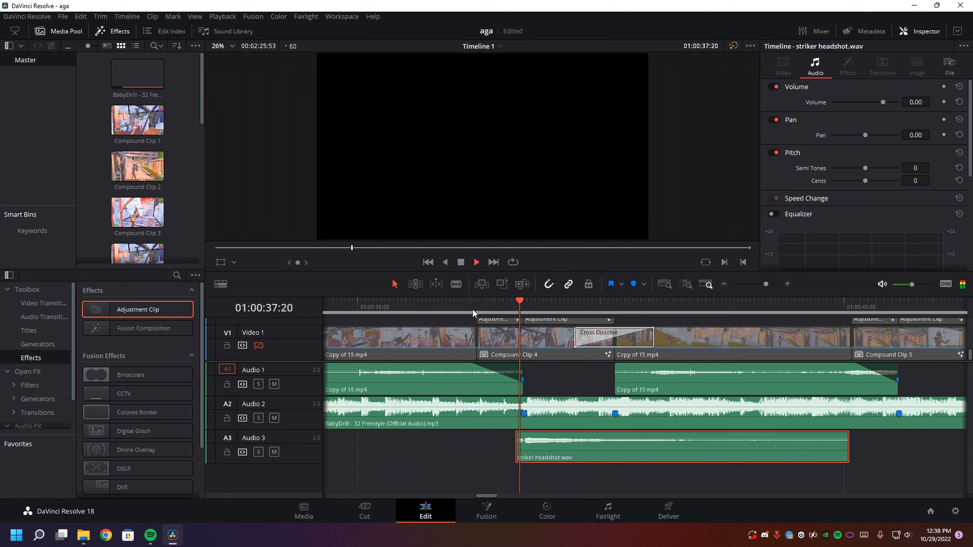
left_click(473, 310)
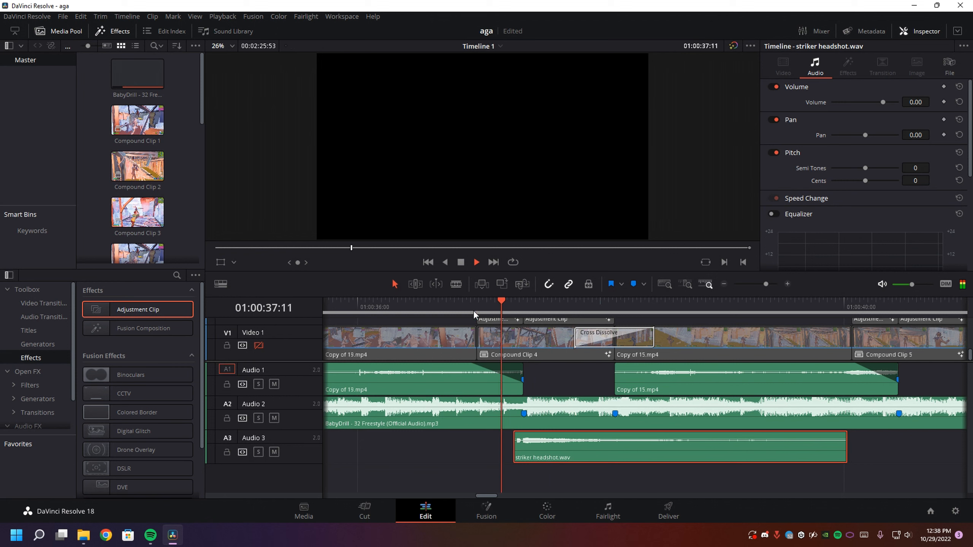
left_click(453, 313)
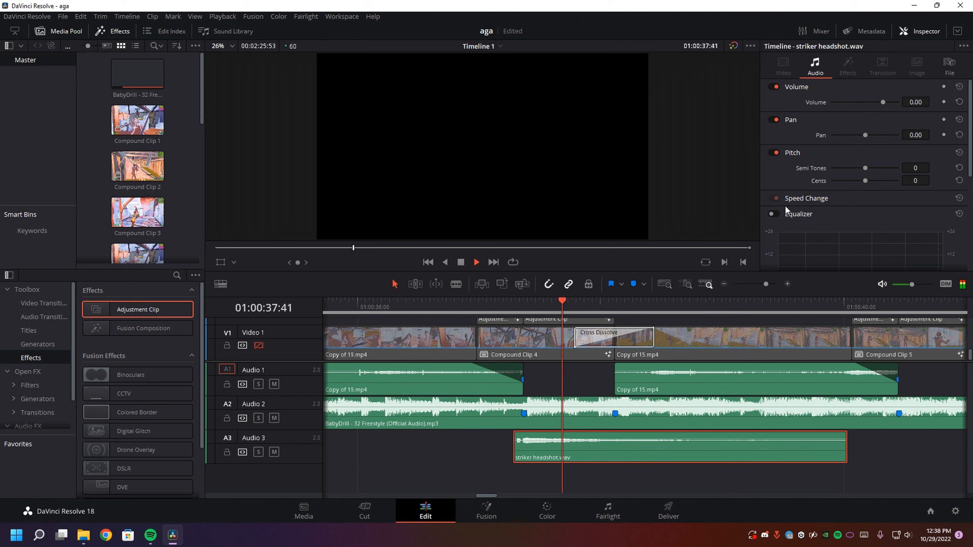
key("space")
- Set the volume of striker headshot.wav to 5.00, save the project and play back the result from 01:00:36:59
left_click(911, 103)
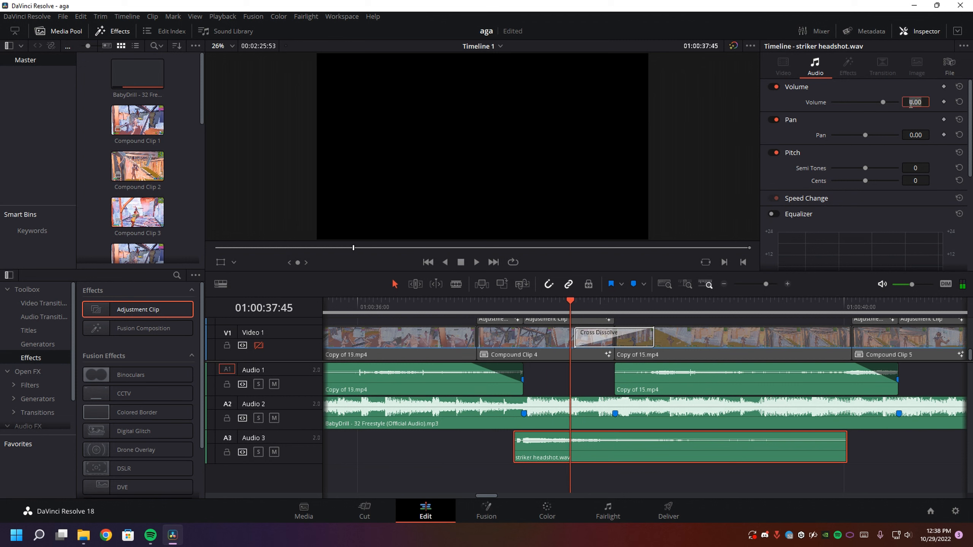
key("ctrl+s")
key("Return")
left_click(910, 102)
type("5")
key("Return")
left_click(477, 313)
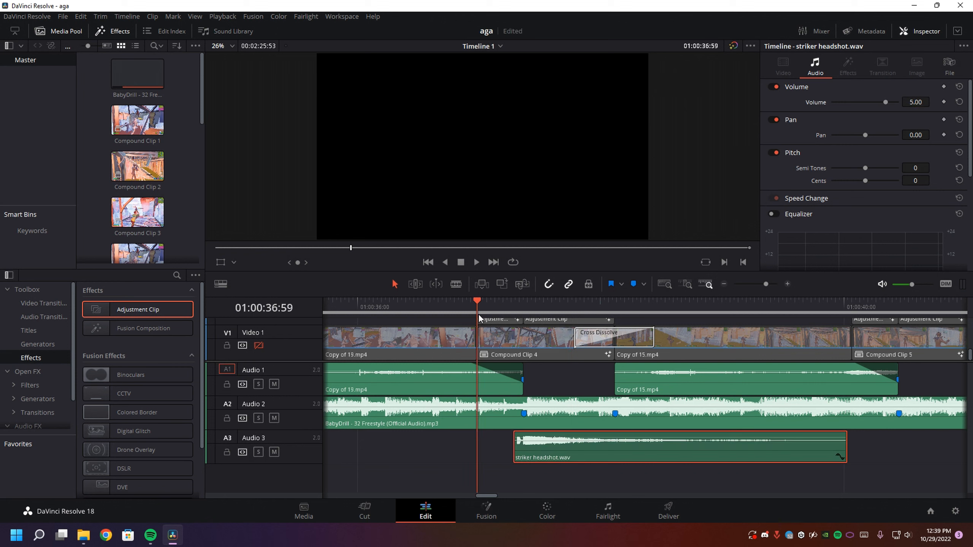
key("space")
scroll(520, 409, "left", 1)
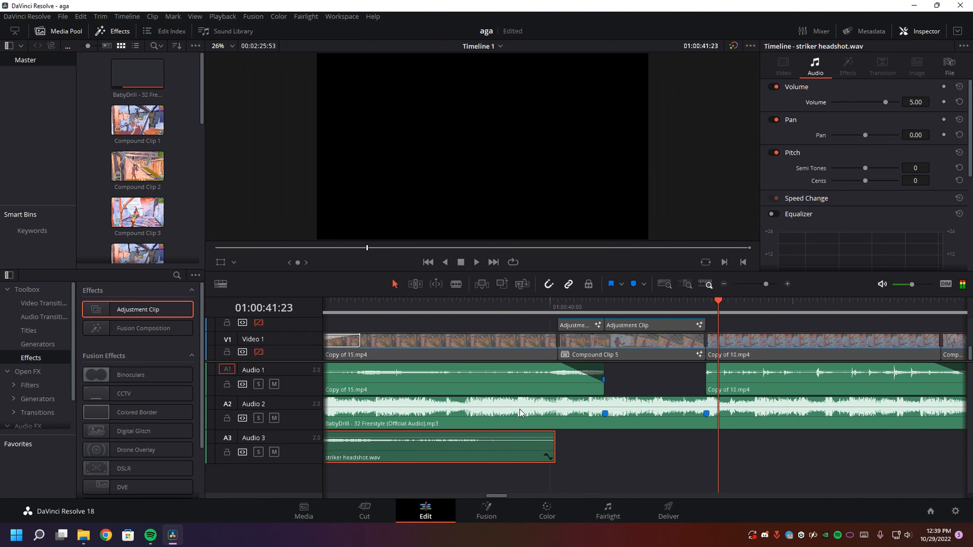
- Mark striker headshot.wav at 01:00:37:22 and copy it to the beat markers ending Copy of 15.mp4 and Copy of 10.mp4
scroll(693, 314, "down", 2)
left_click(403, 310)
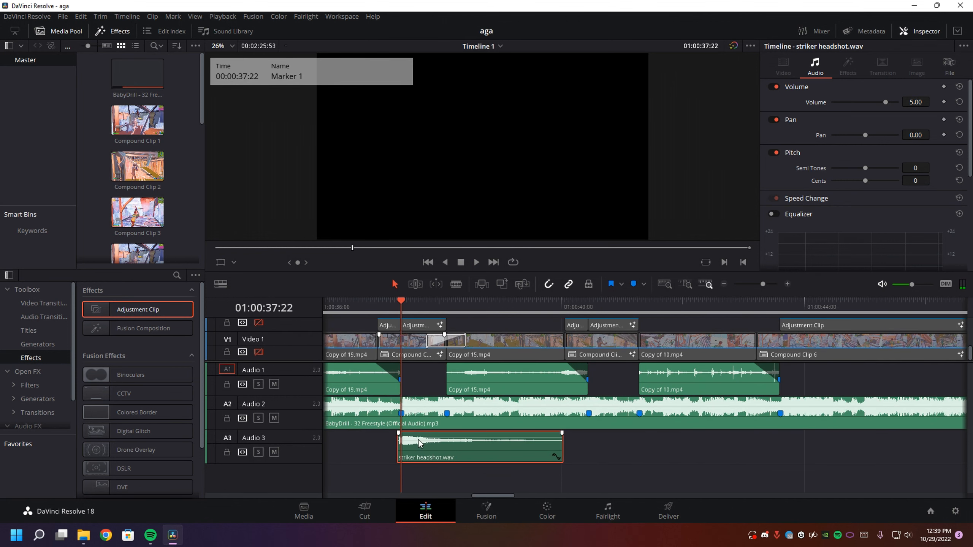
key("m")
left_click_drag(430, 447, 794, 444)
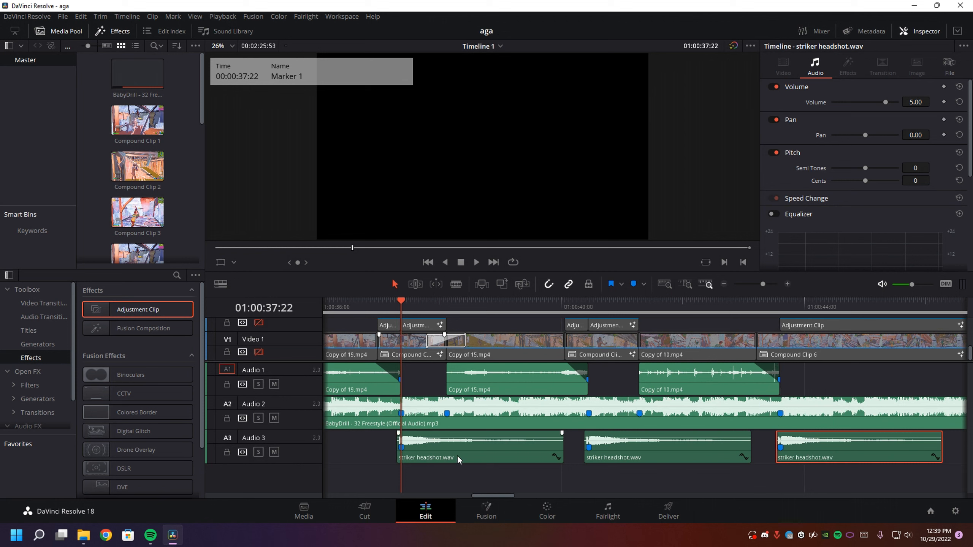
- Play back all three headshot sounds against the music
key("space")
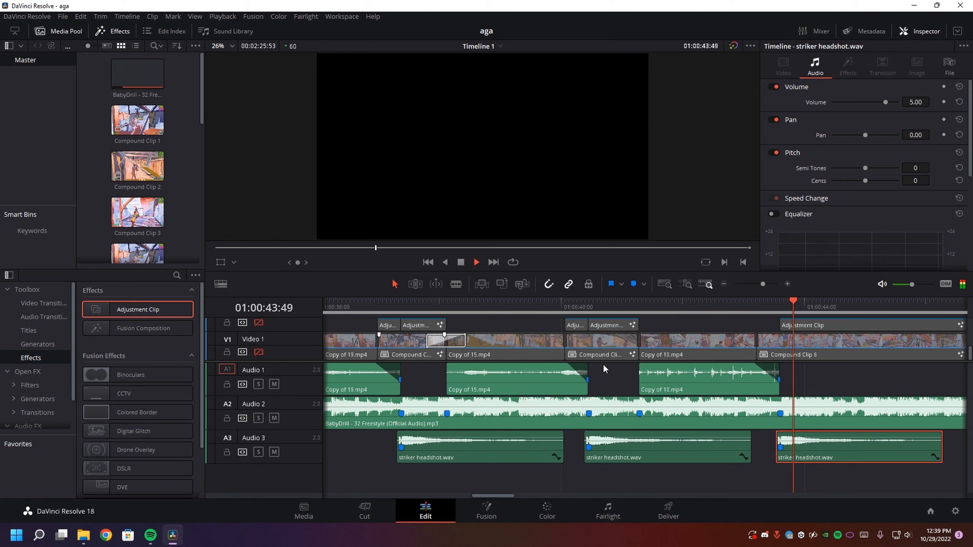
key("space")
scroll(479, 459, "left", 7)
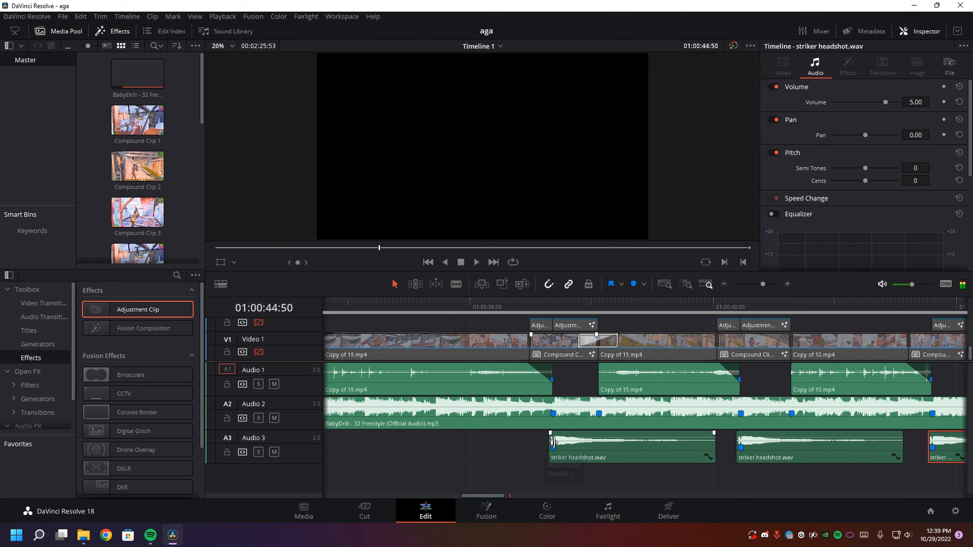
- Re-enable the Video 1 and Video 2 tracks
left_click(723, 284)
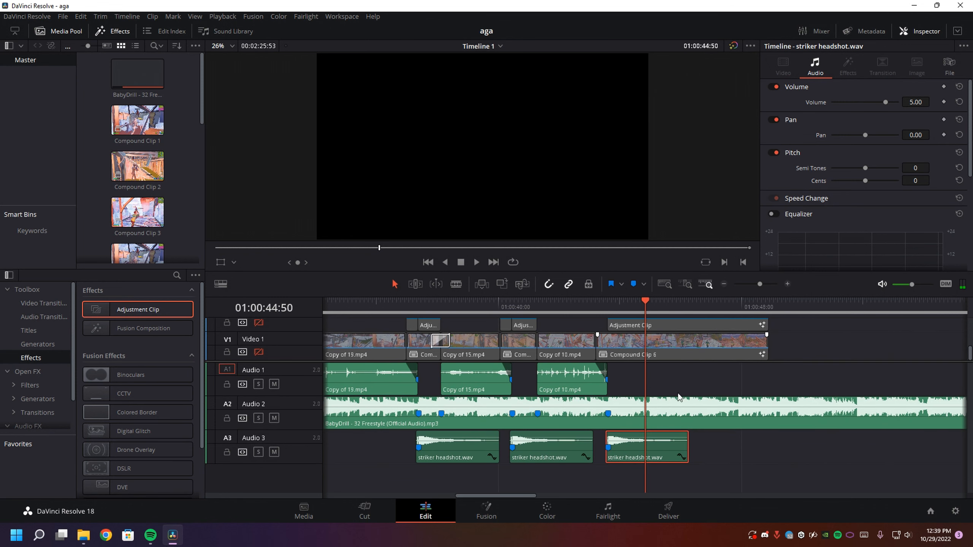
scroll(293, 395, "up", 2)
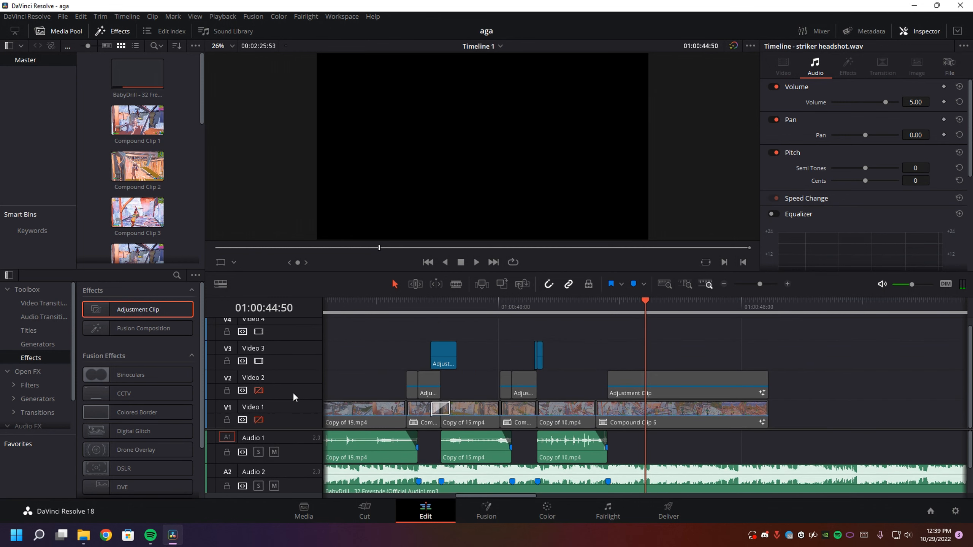
left_click(259, 419)
left_click(259, 391)
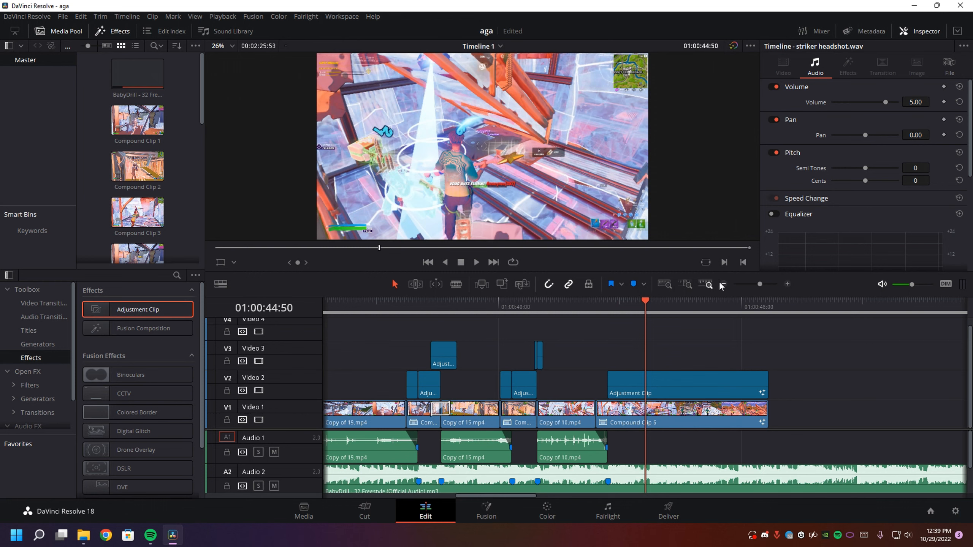
- Switch to the Deliver page and choose Quarter as the timeline proxy resolution
left_click(669, 510)
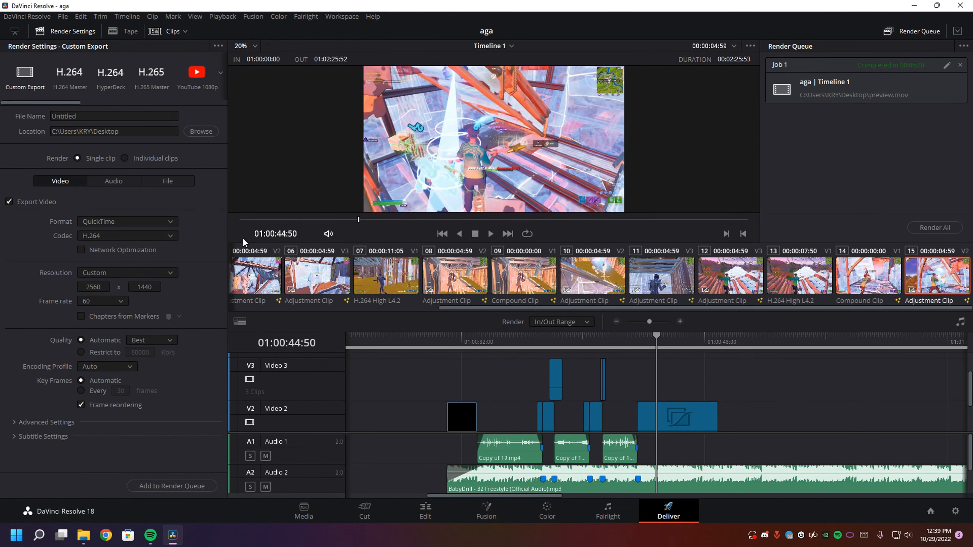
left_click(223, 16)
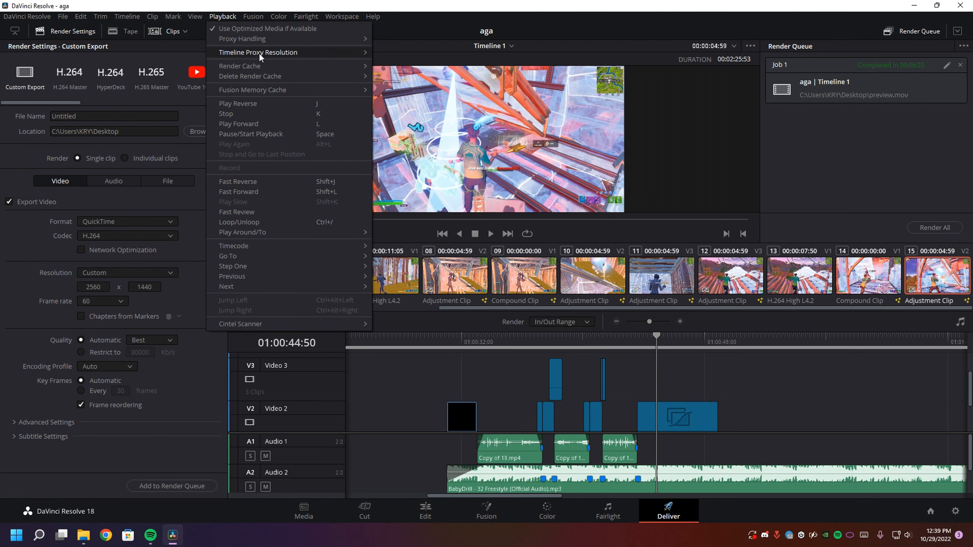
mouse_move(330, 52)
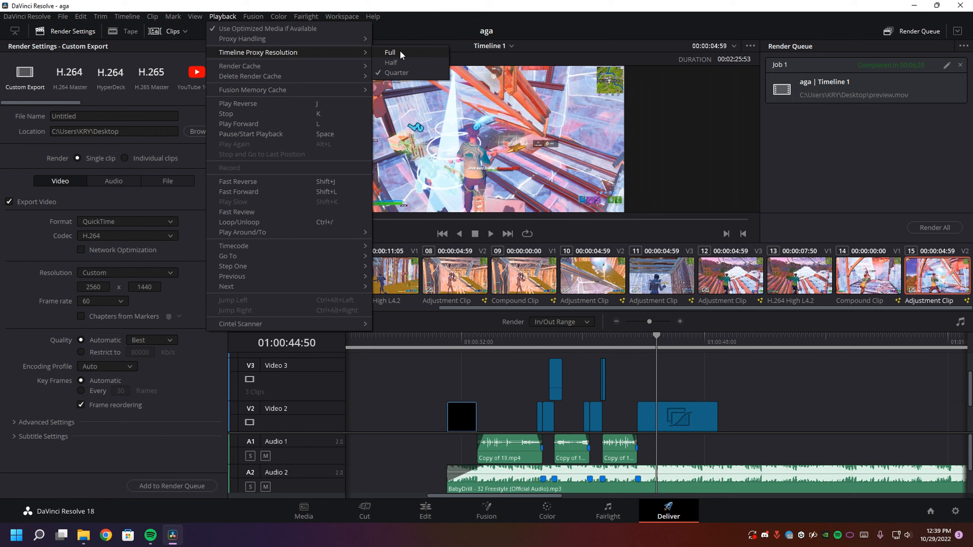
left_click(402, 72)
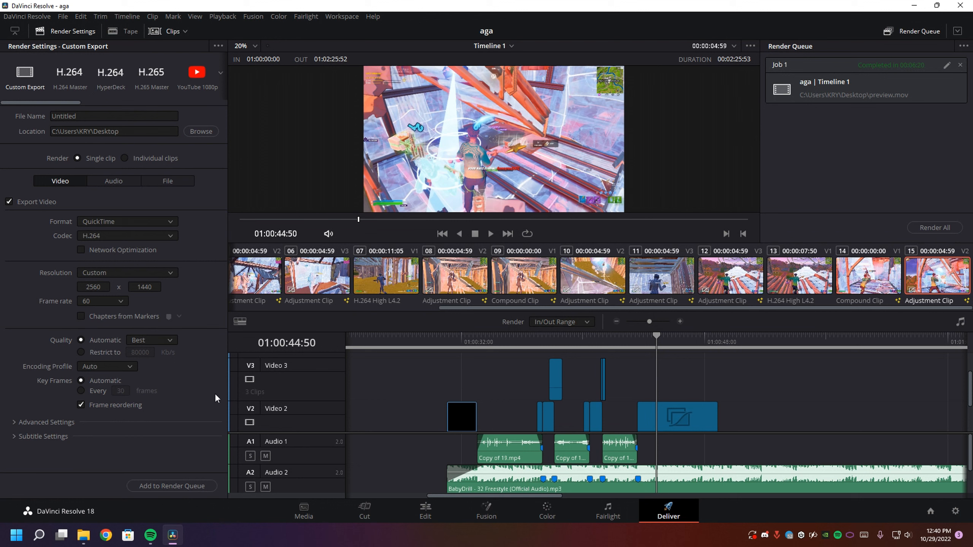
- Bring up the [NIKTO] Edit Like Aga folder in File Explorer, select Highlights CC.setting and centre the window on screen
scroll(532, 426, "down", 3)
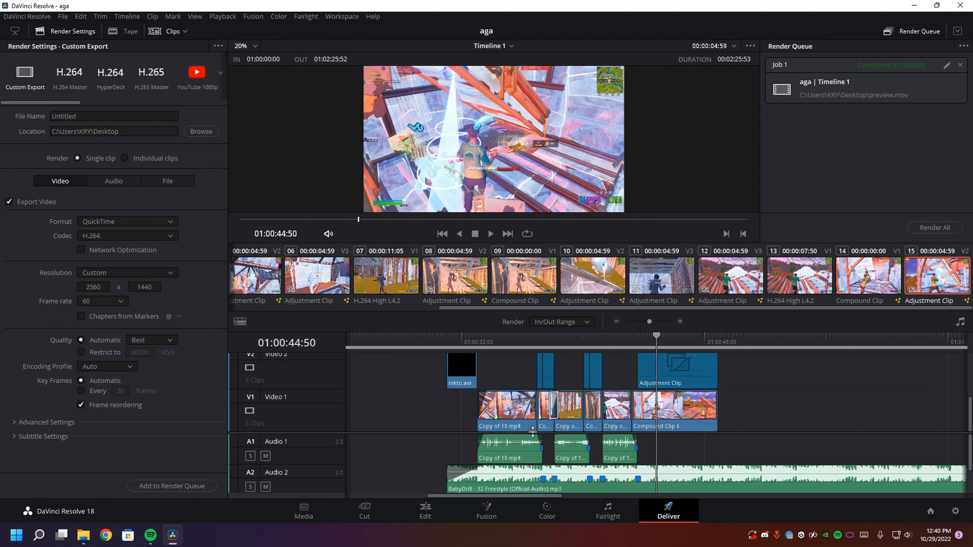
scroll(532, 431, "down", 1)
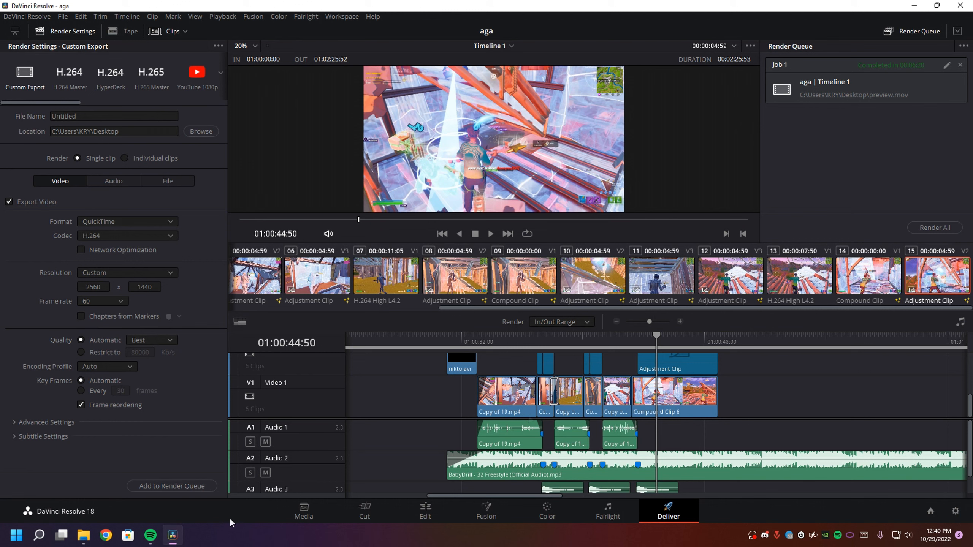
mouse_move(84, 535)
left_click(151, 498)
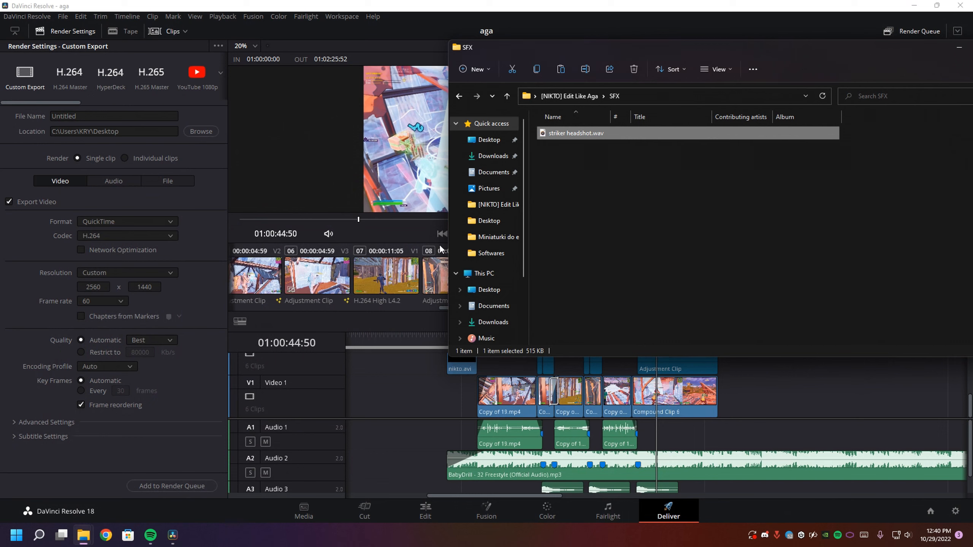
left_click(596, 221)
key("alt+Left")
left_click(573, 197)
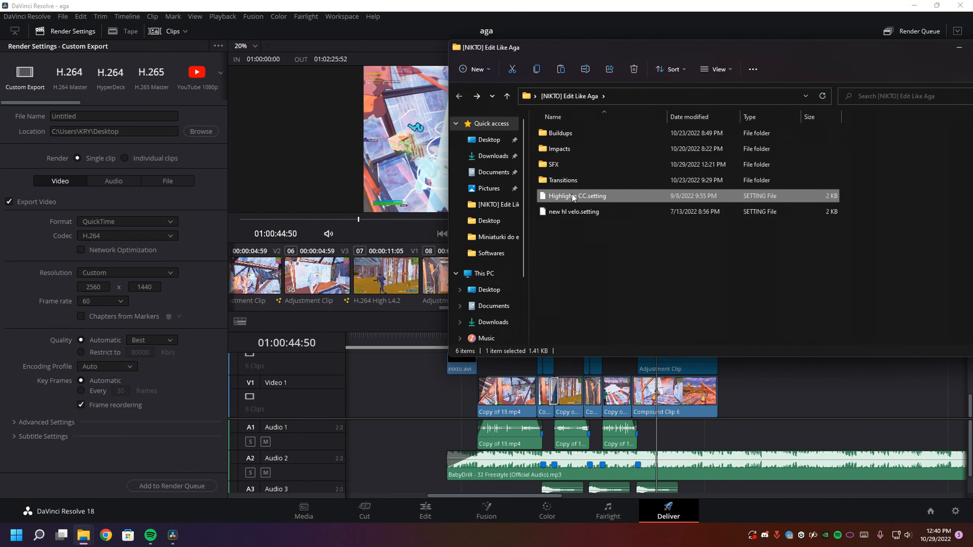
left_click_drag(582, 47, 383, 85)
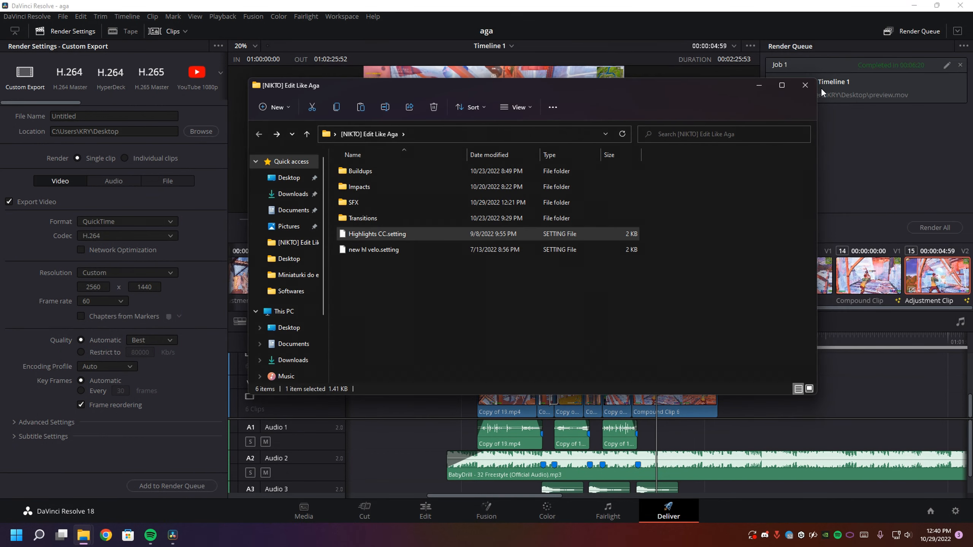